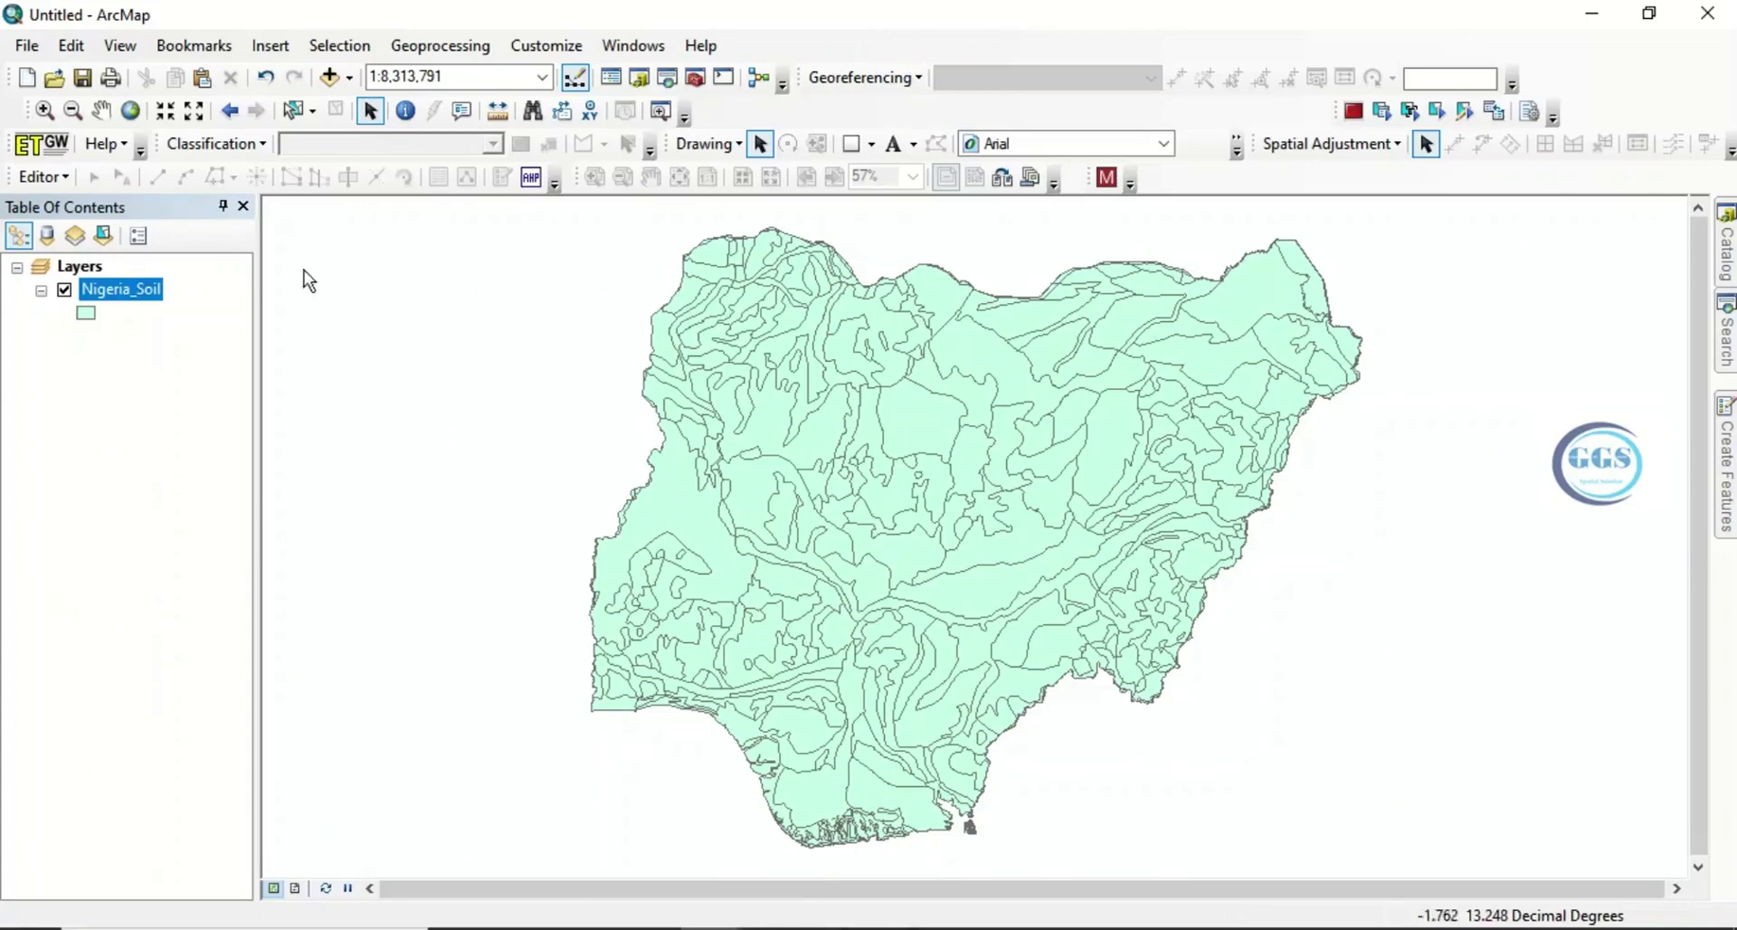
Open the Nigeria_Soil attribute table and maximize it to review FAOSOIL, Soil_Type and Soil_Tex, then restore it.
right_click(113, 294)
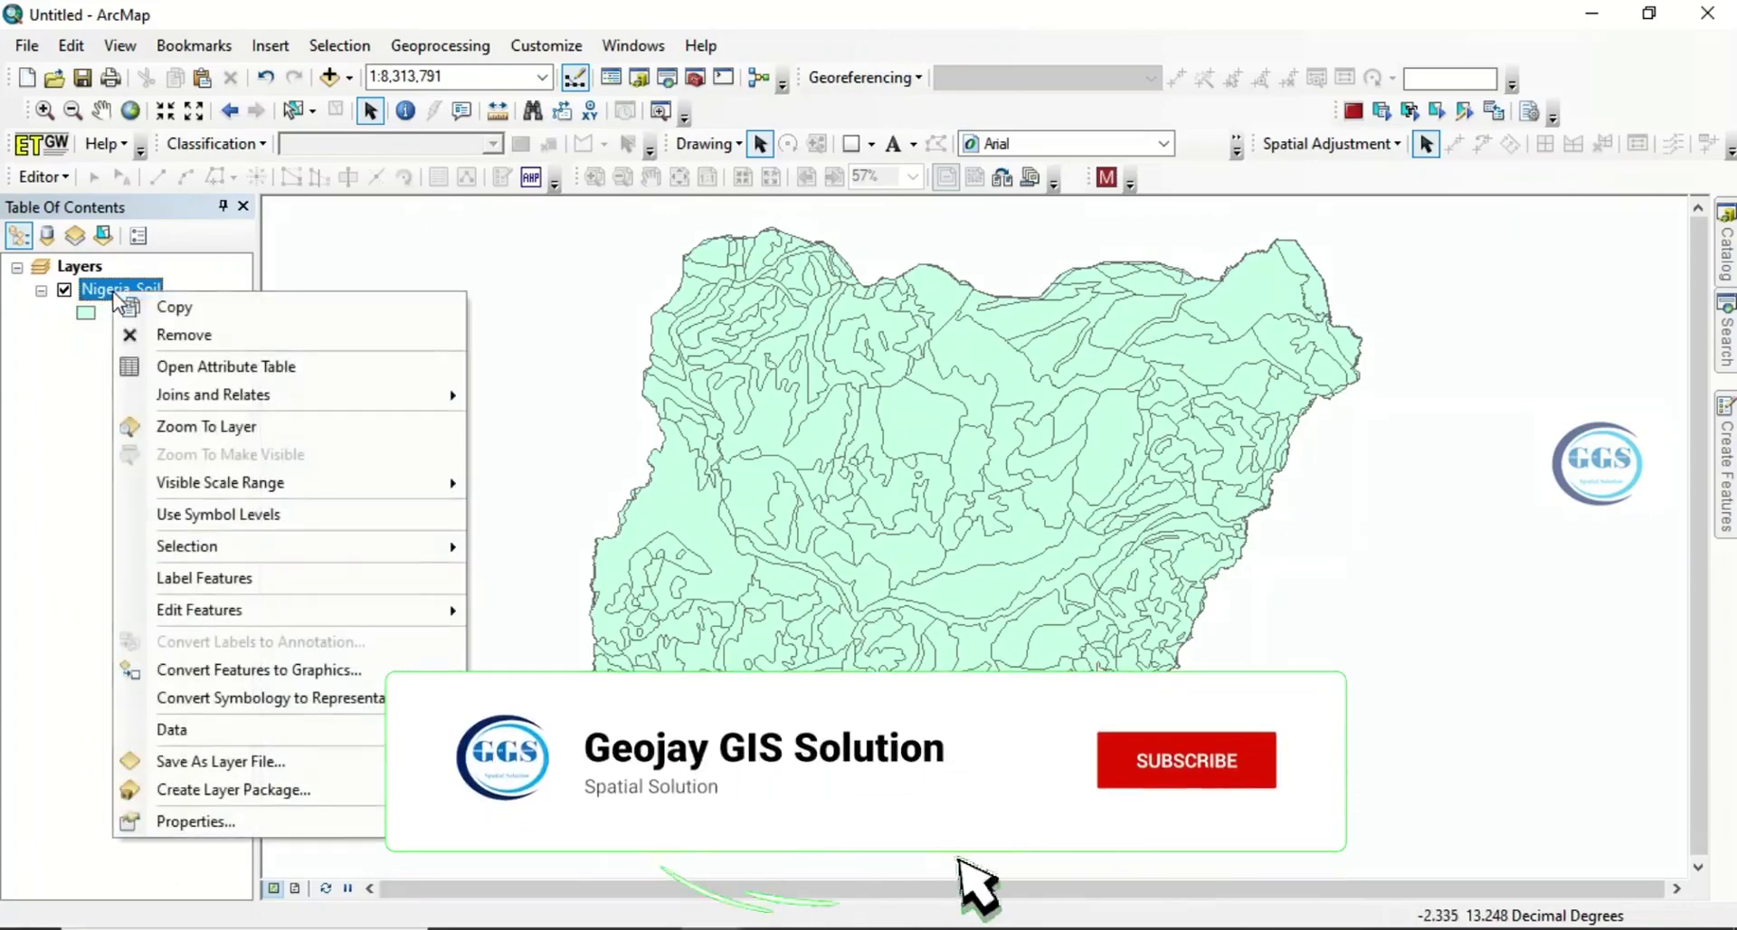
click(204, 367)
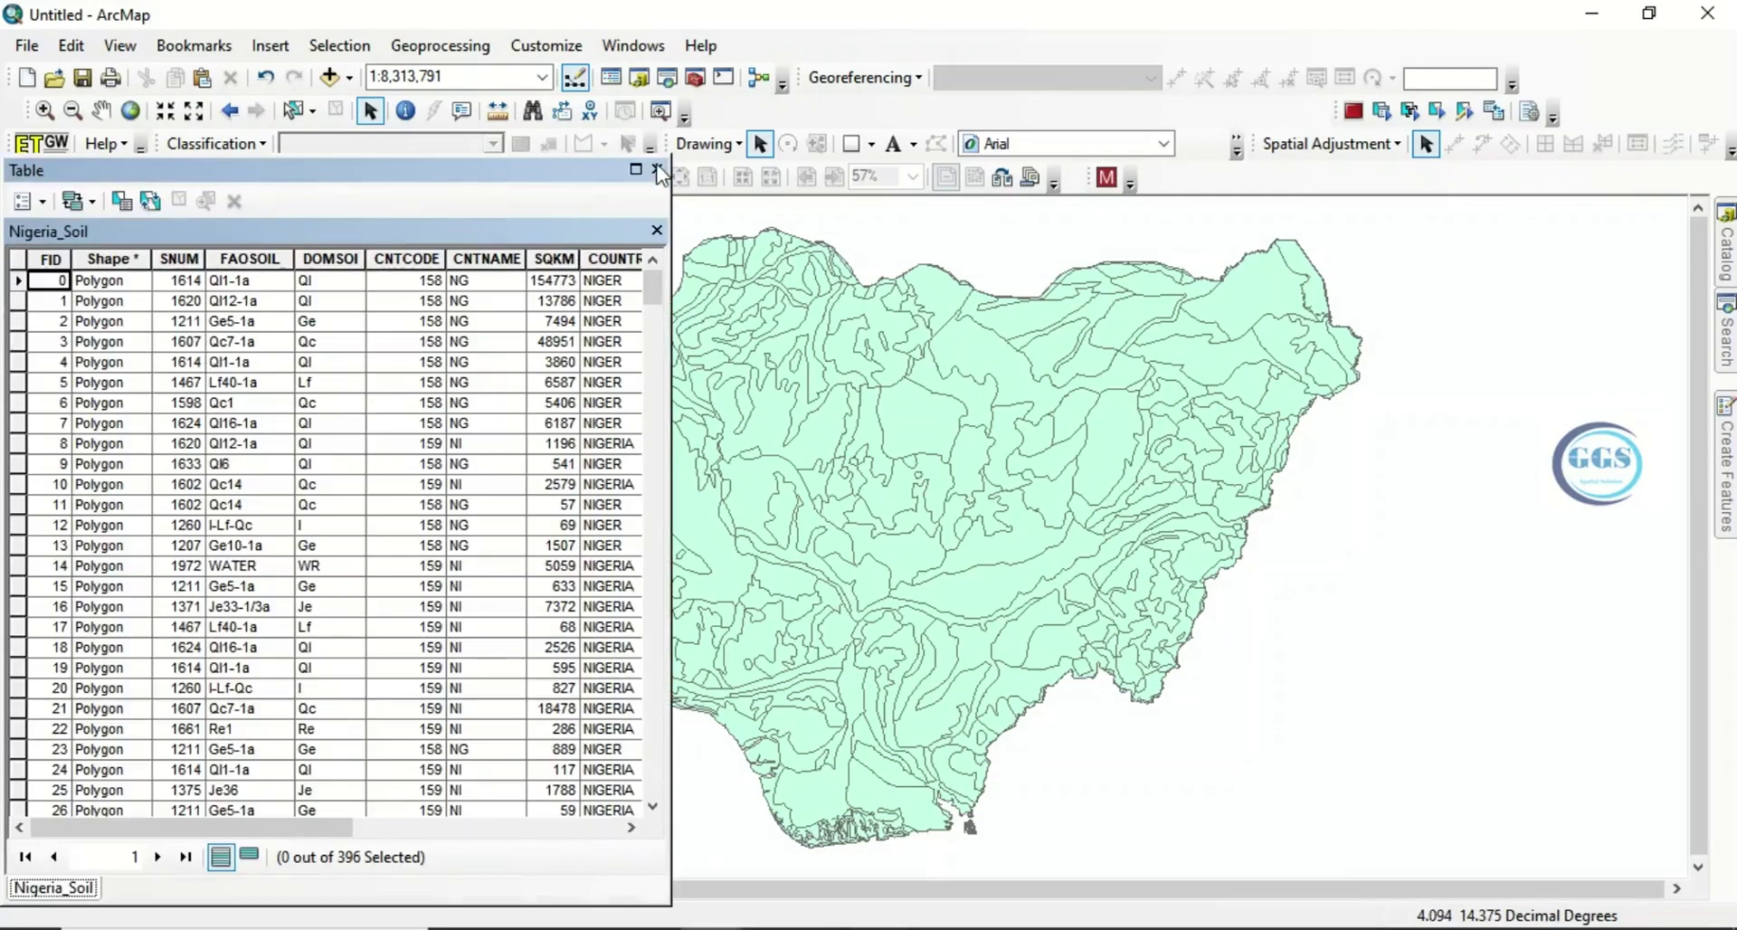
click(637, 170)
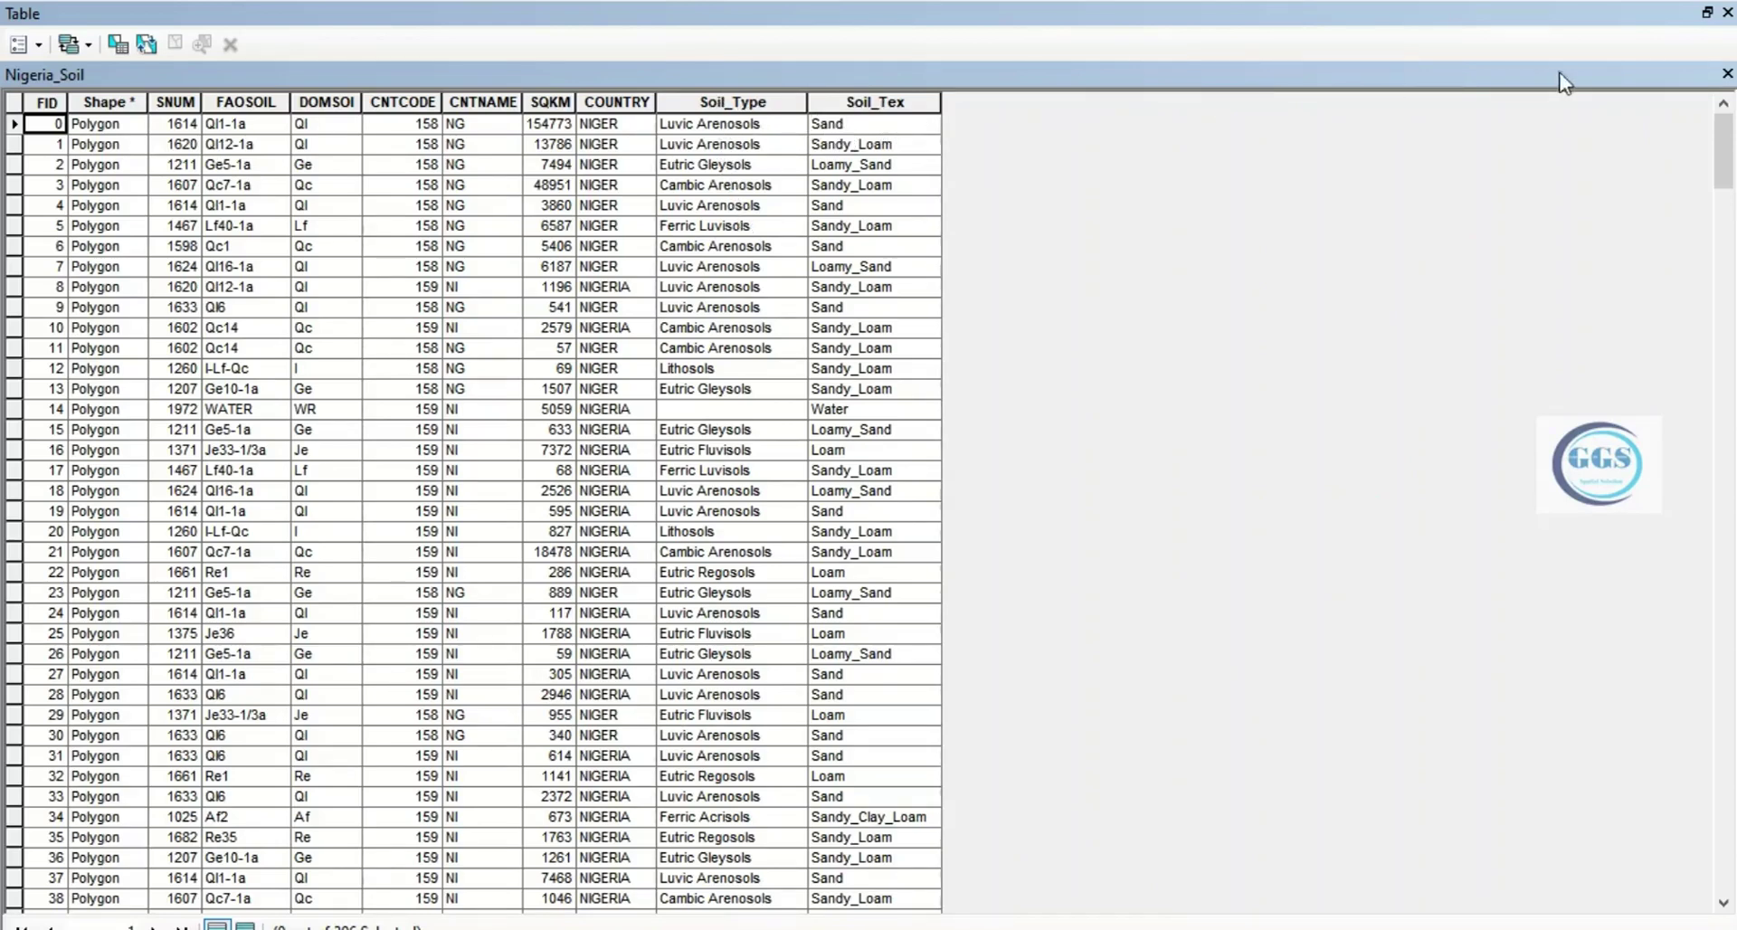
click(1709, 15)
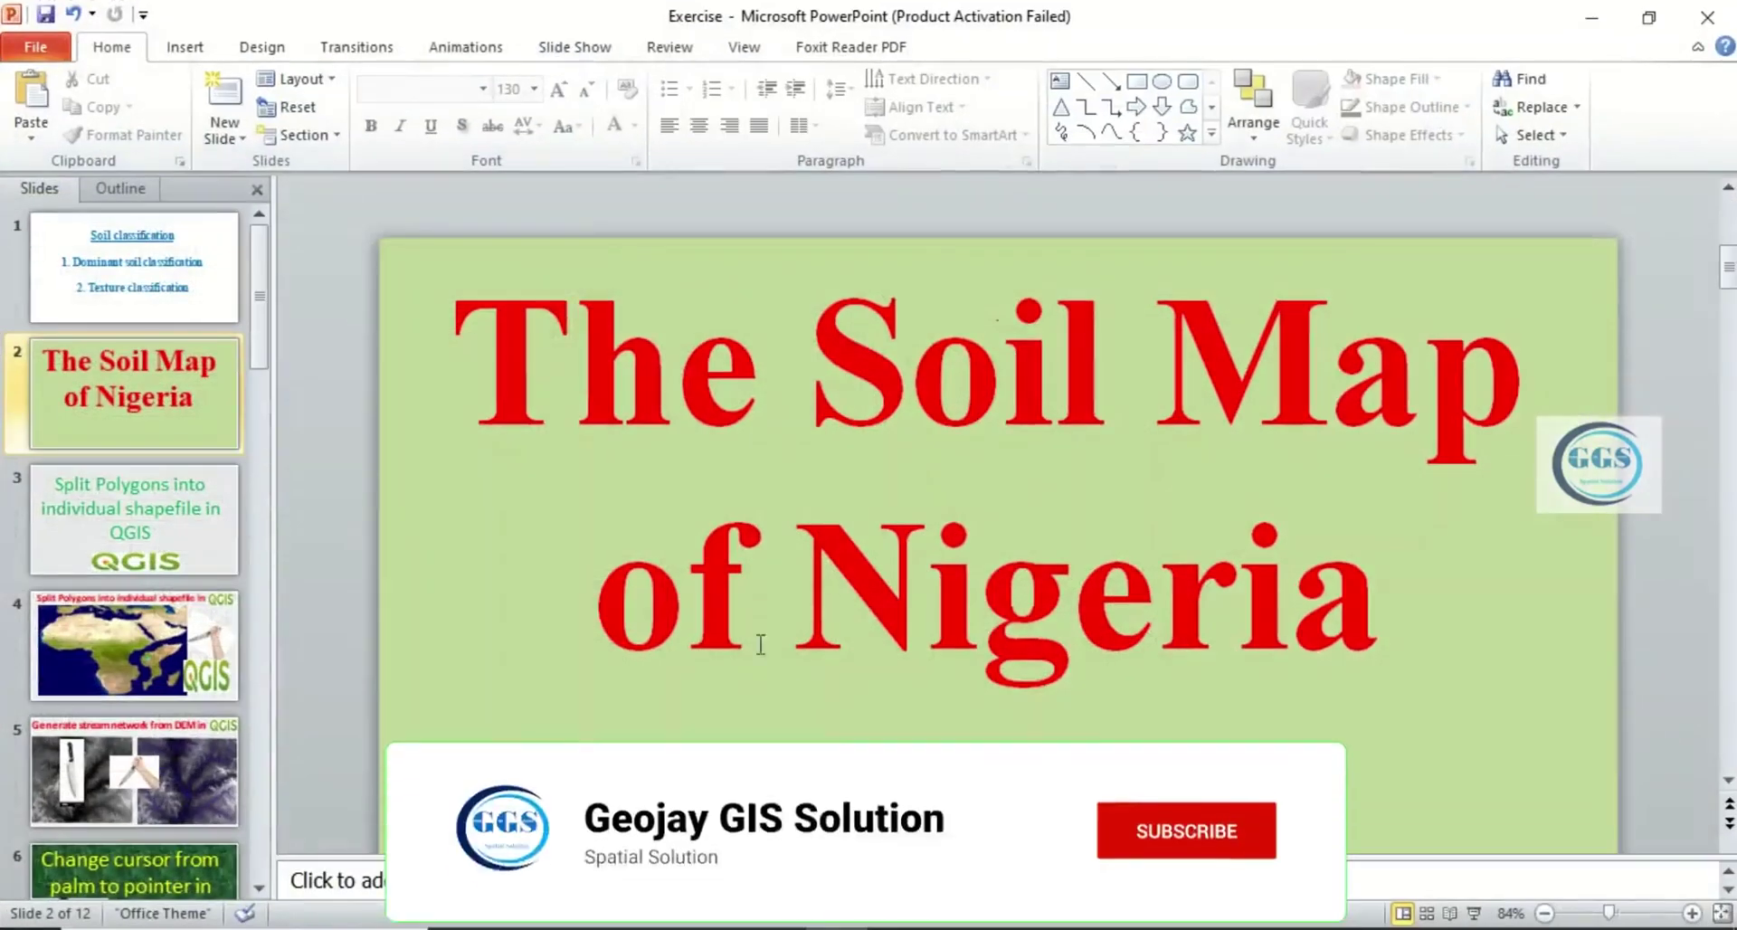
Scroll the Exercise deck from slide 1 to slide 2, 'The Soil Map of Nigeria'.
scroll(760, 589, up, 1)
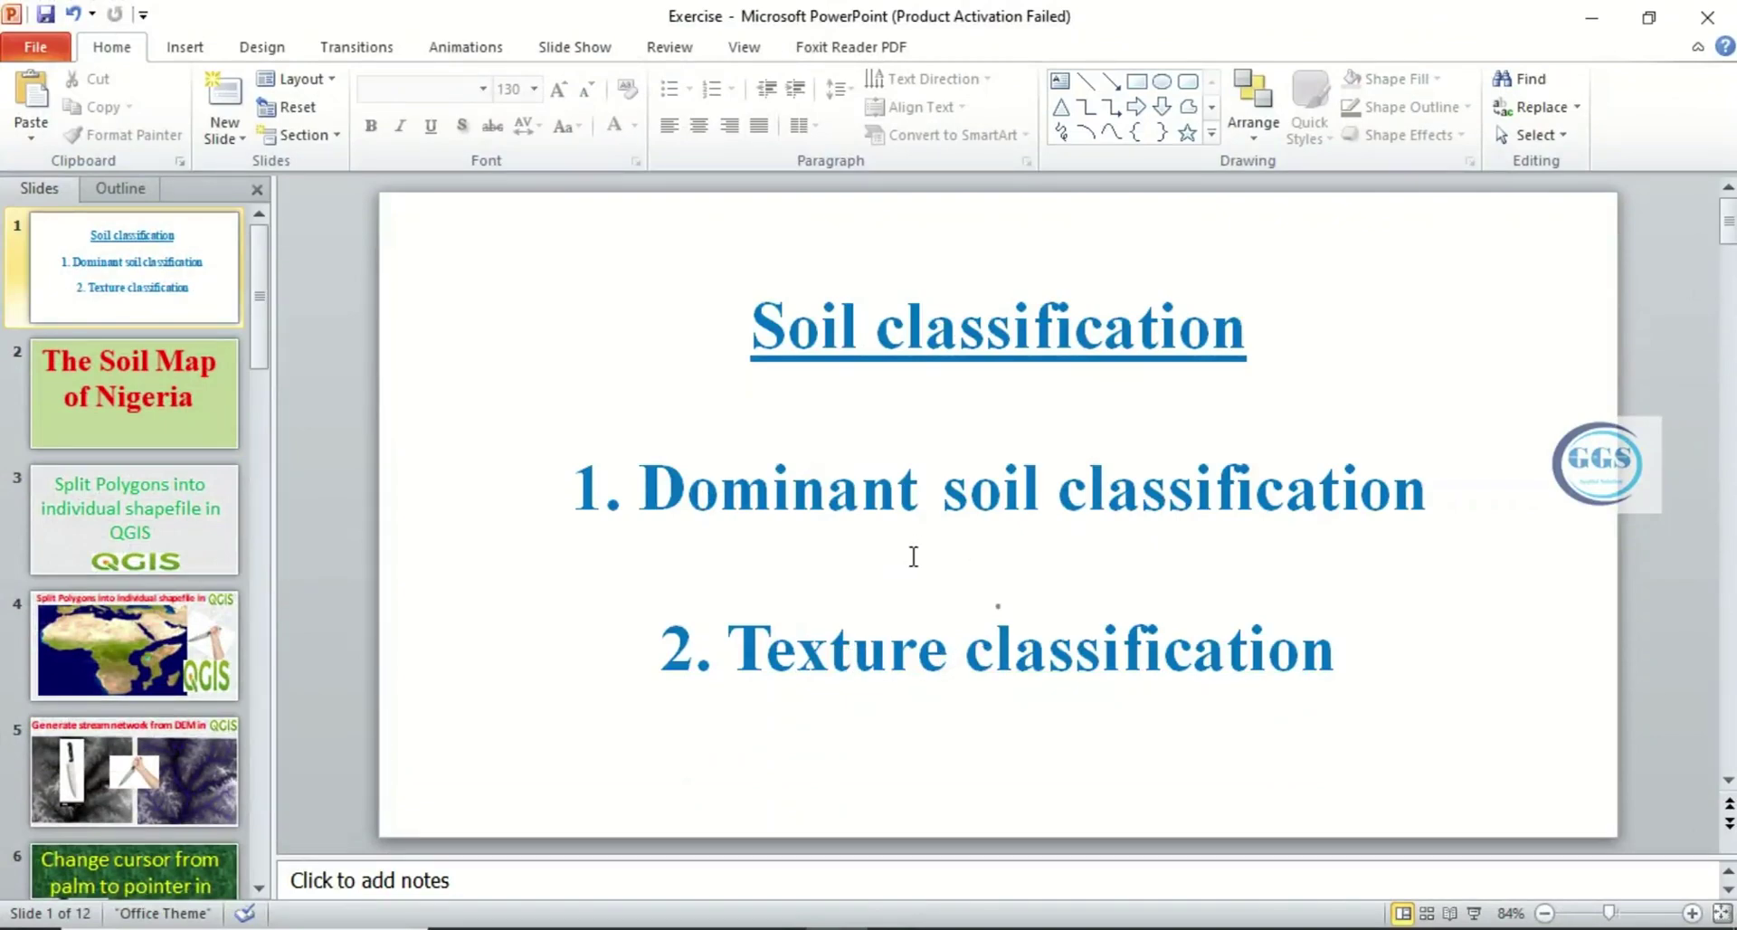
scroll(946, 422, down, 3)
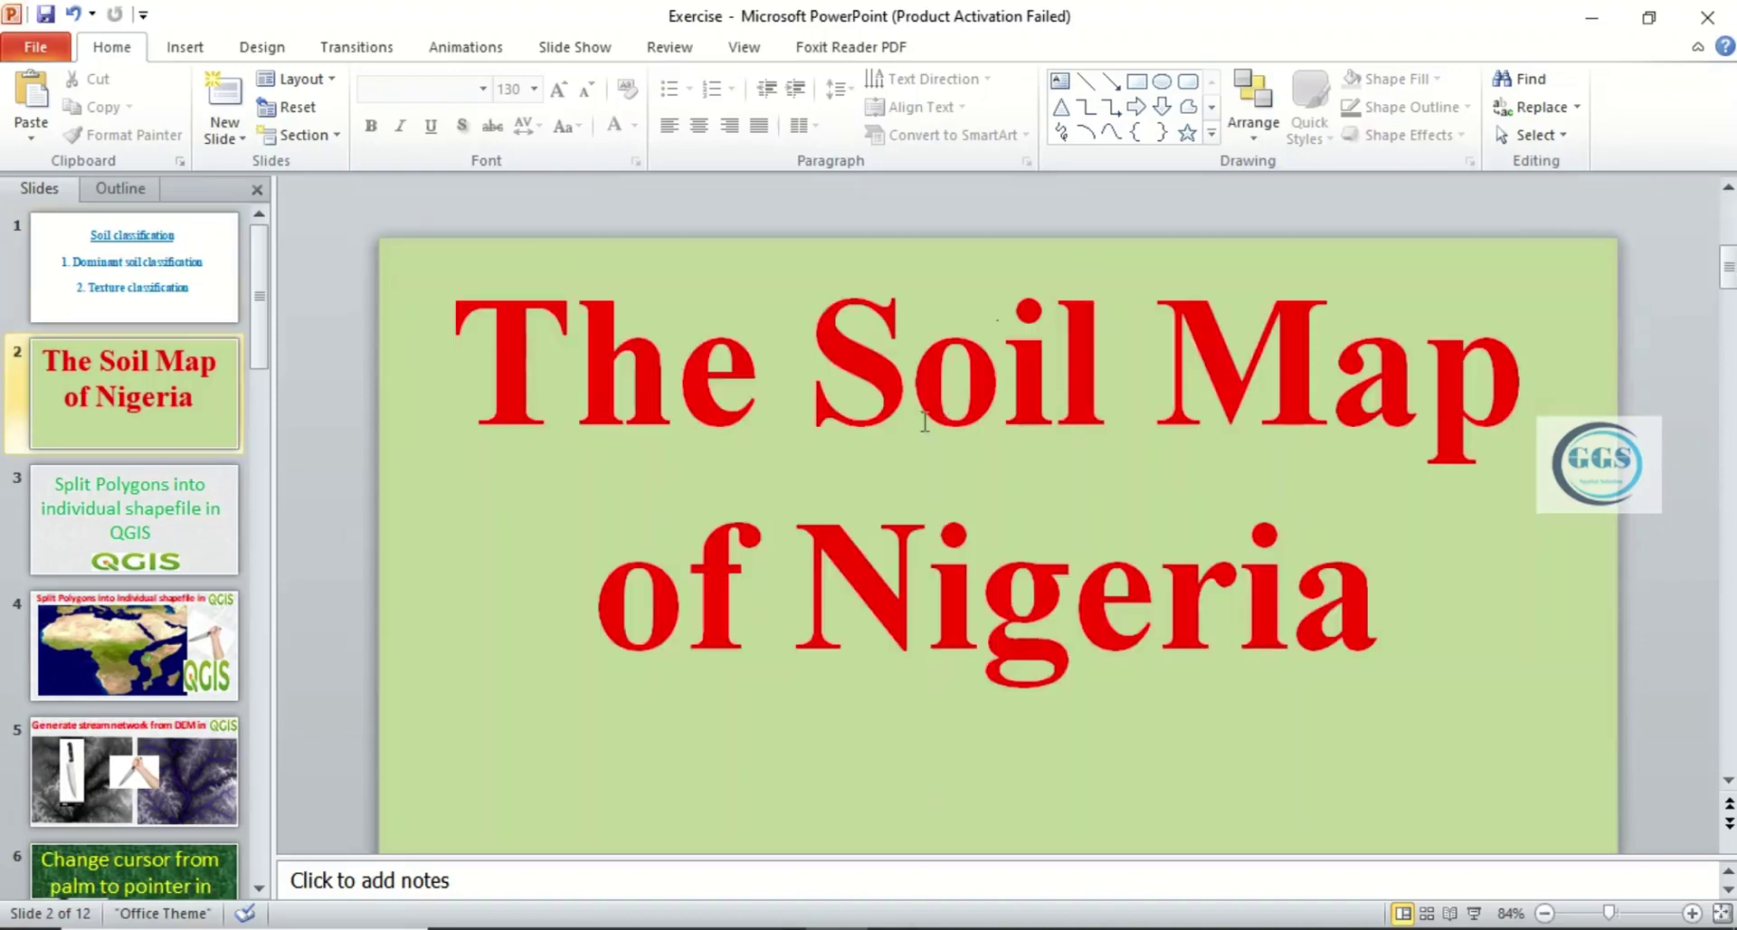
Symbolize Nigeria_Soil by unique Soil_Tex values with all values added and <all other values> excluded.
click(1591, 18)
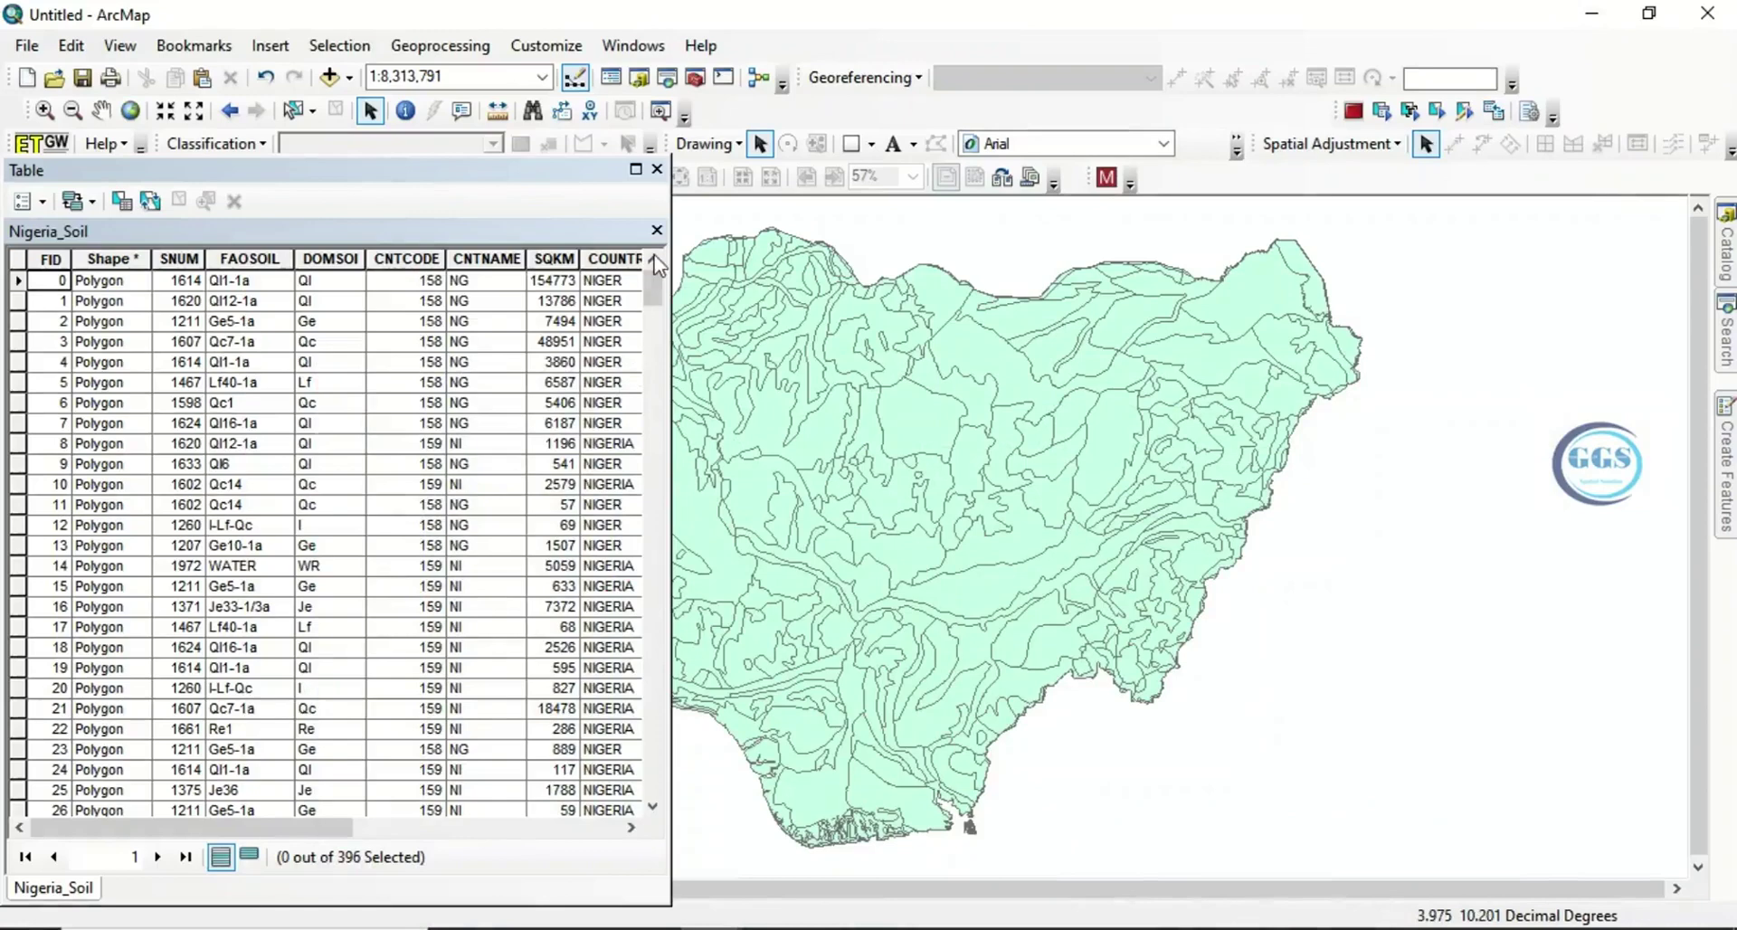
click(657, 170)
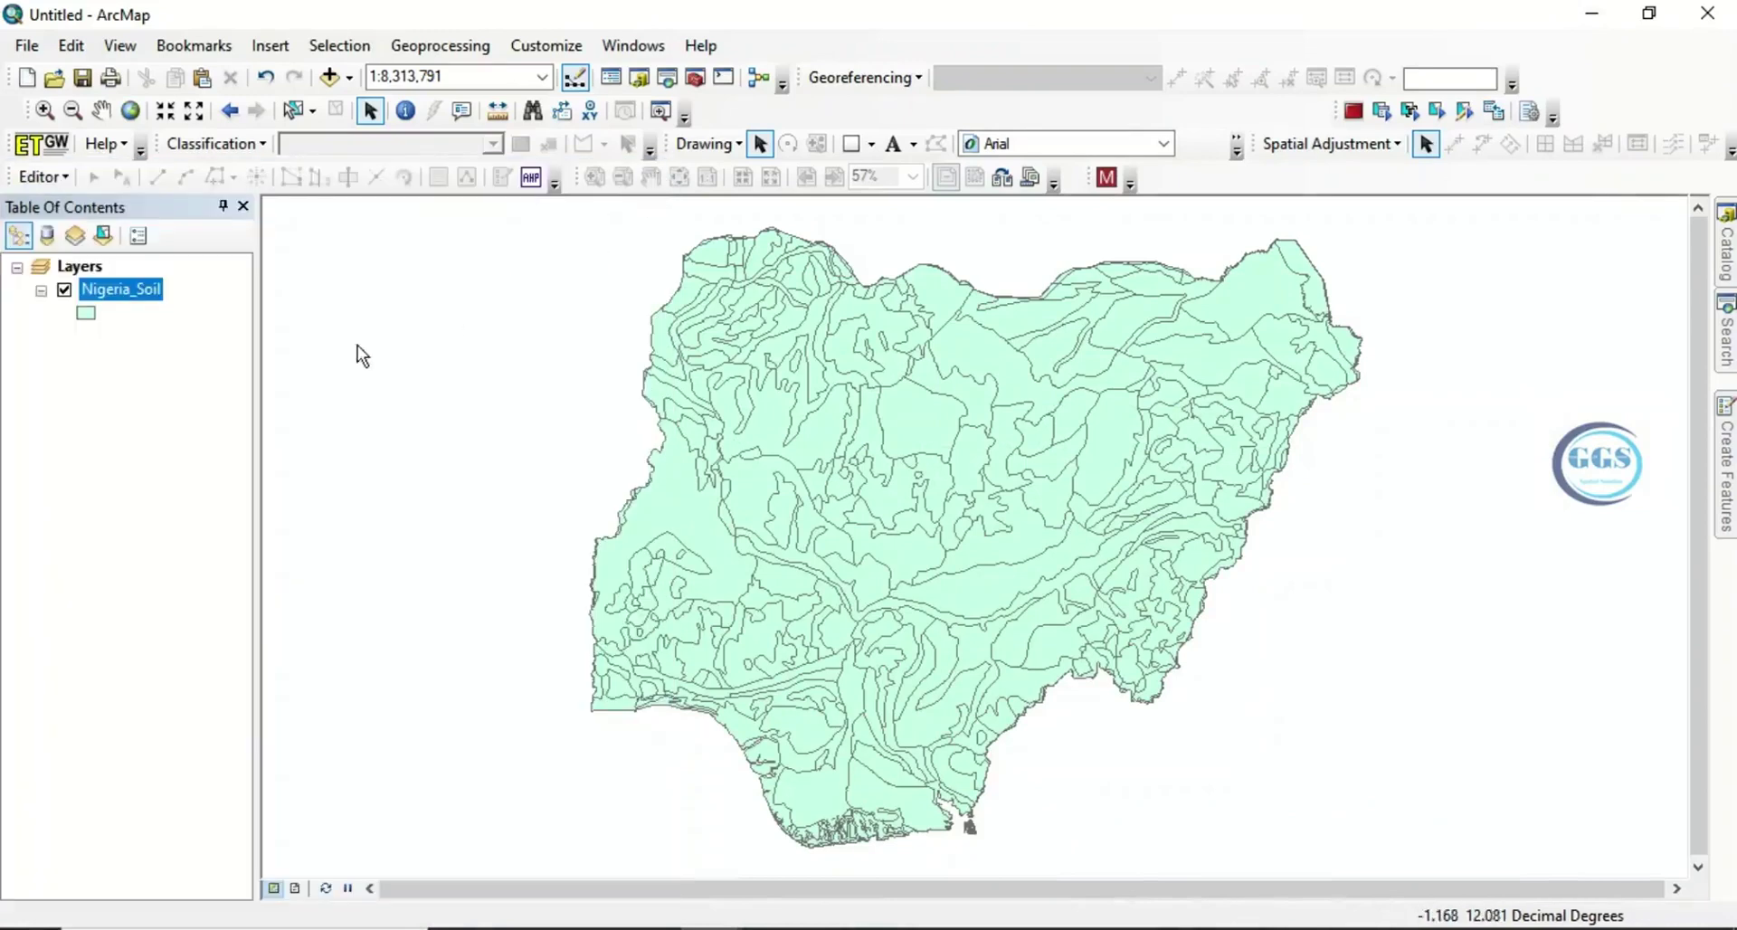
right_click(133, 301)
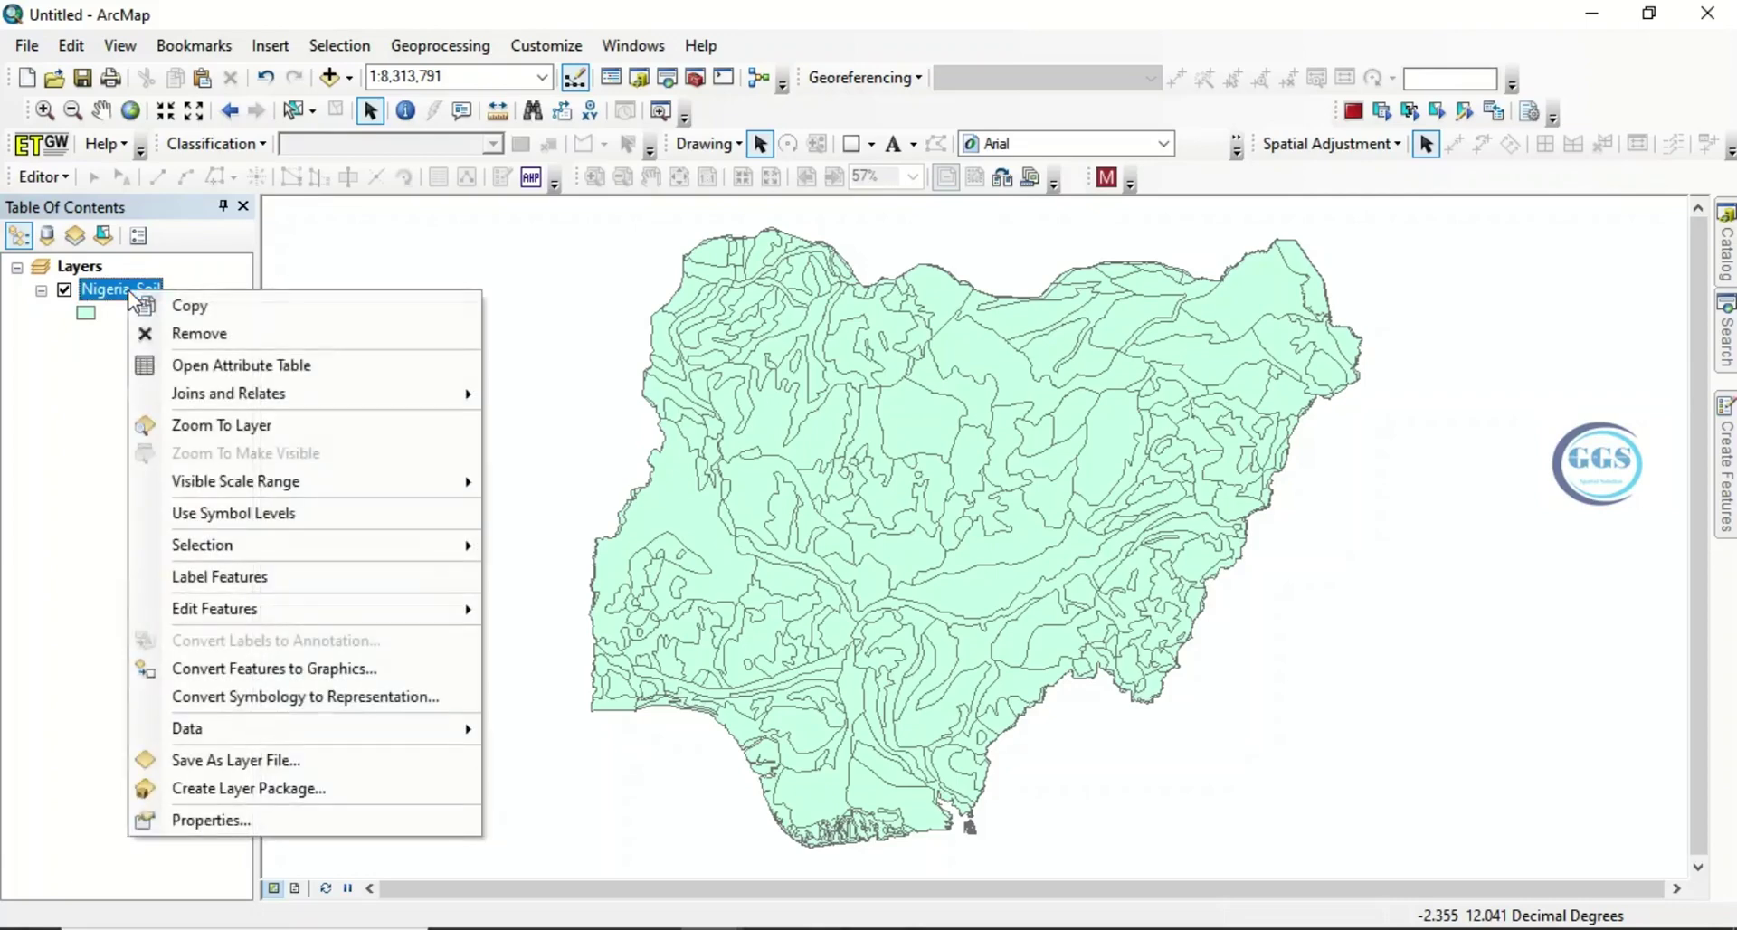
click(234, 821)
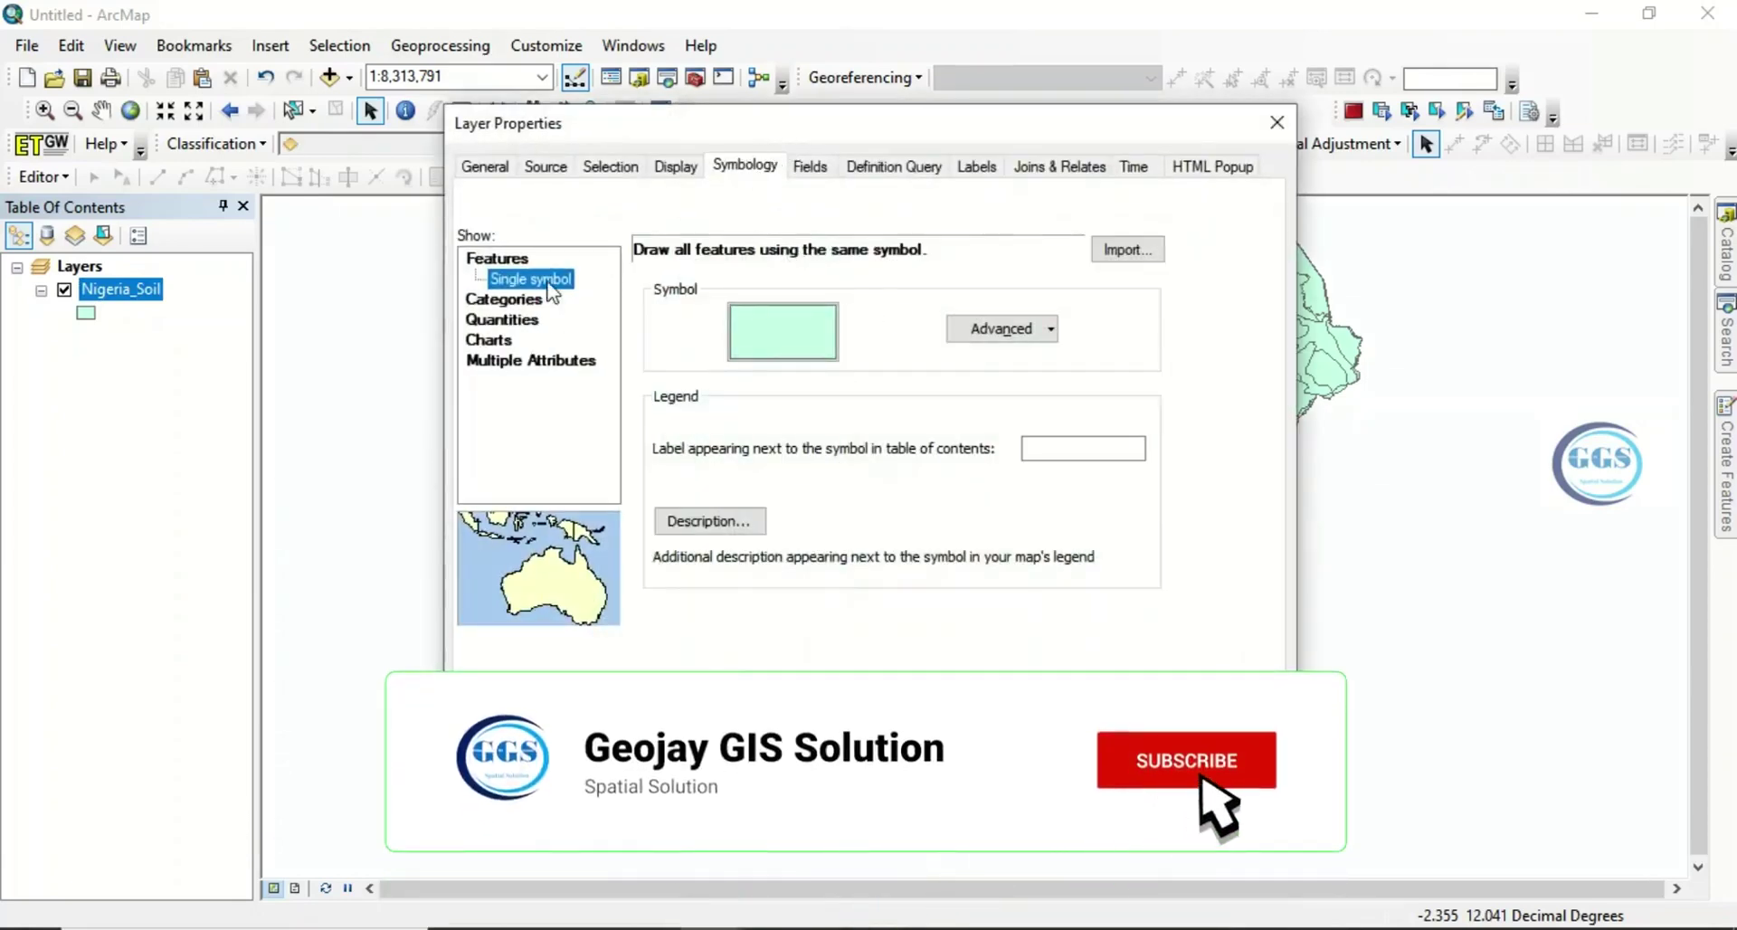
click(500, 302)
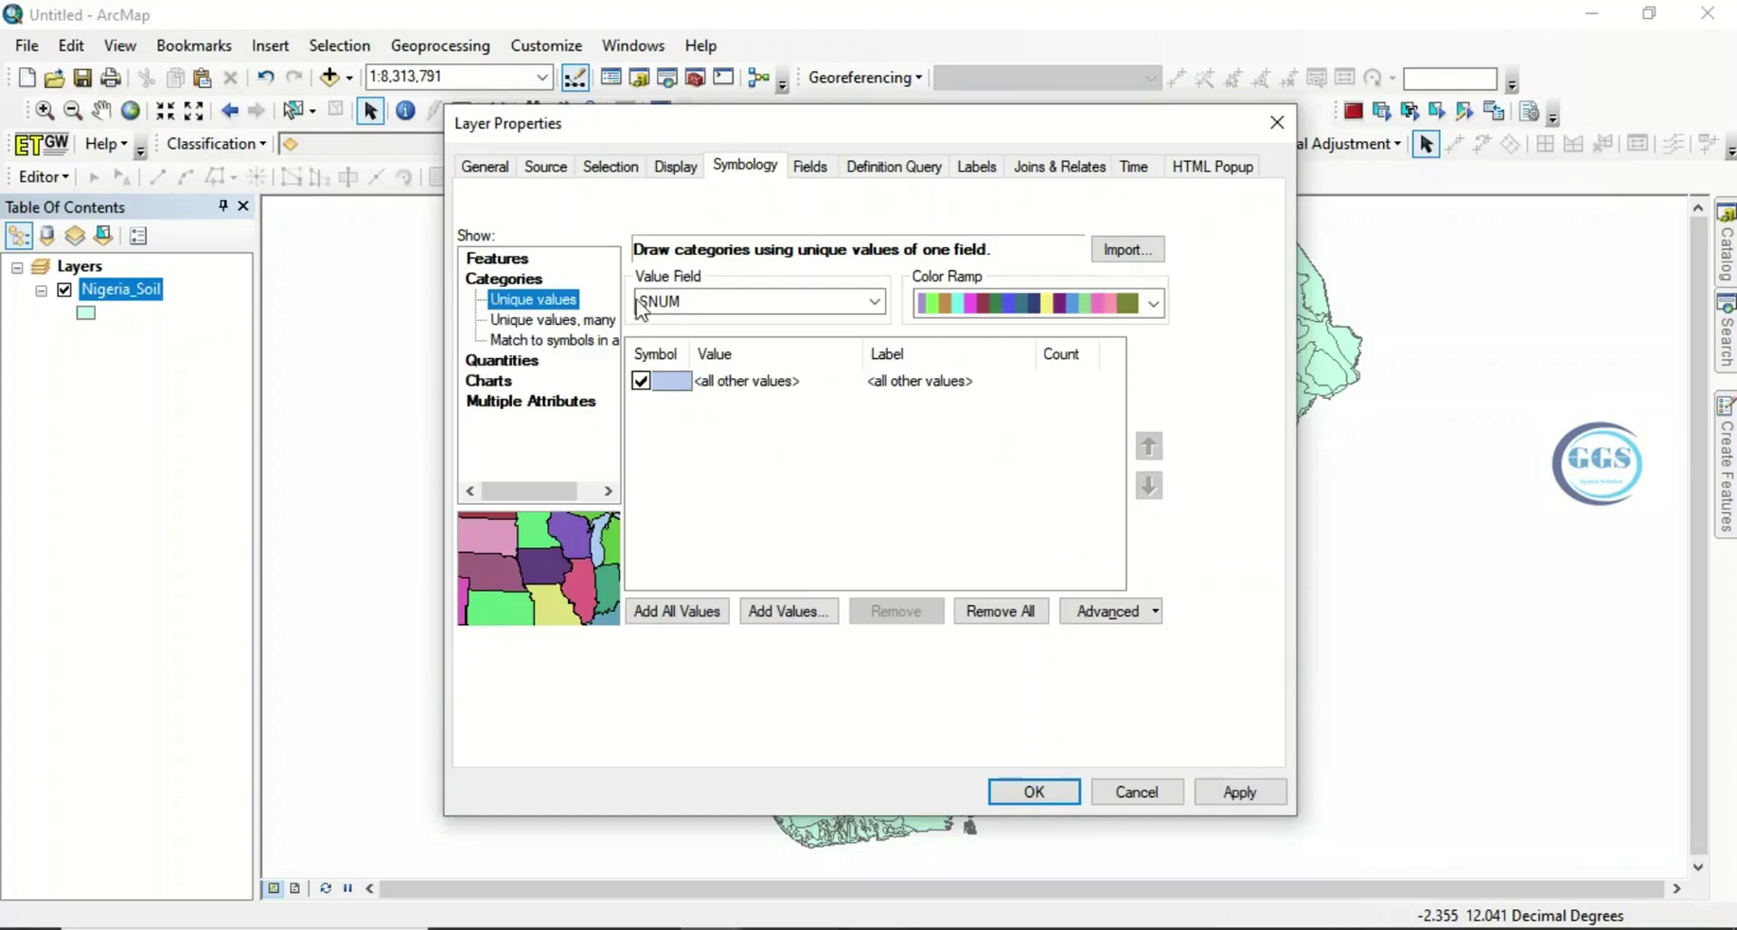
click(874, 304)
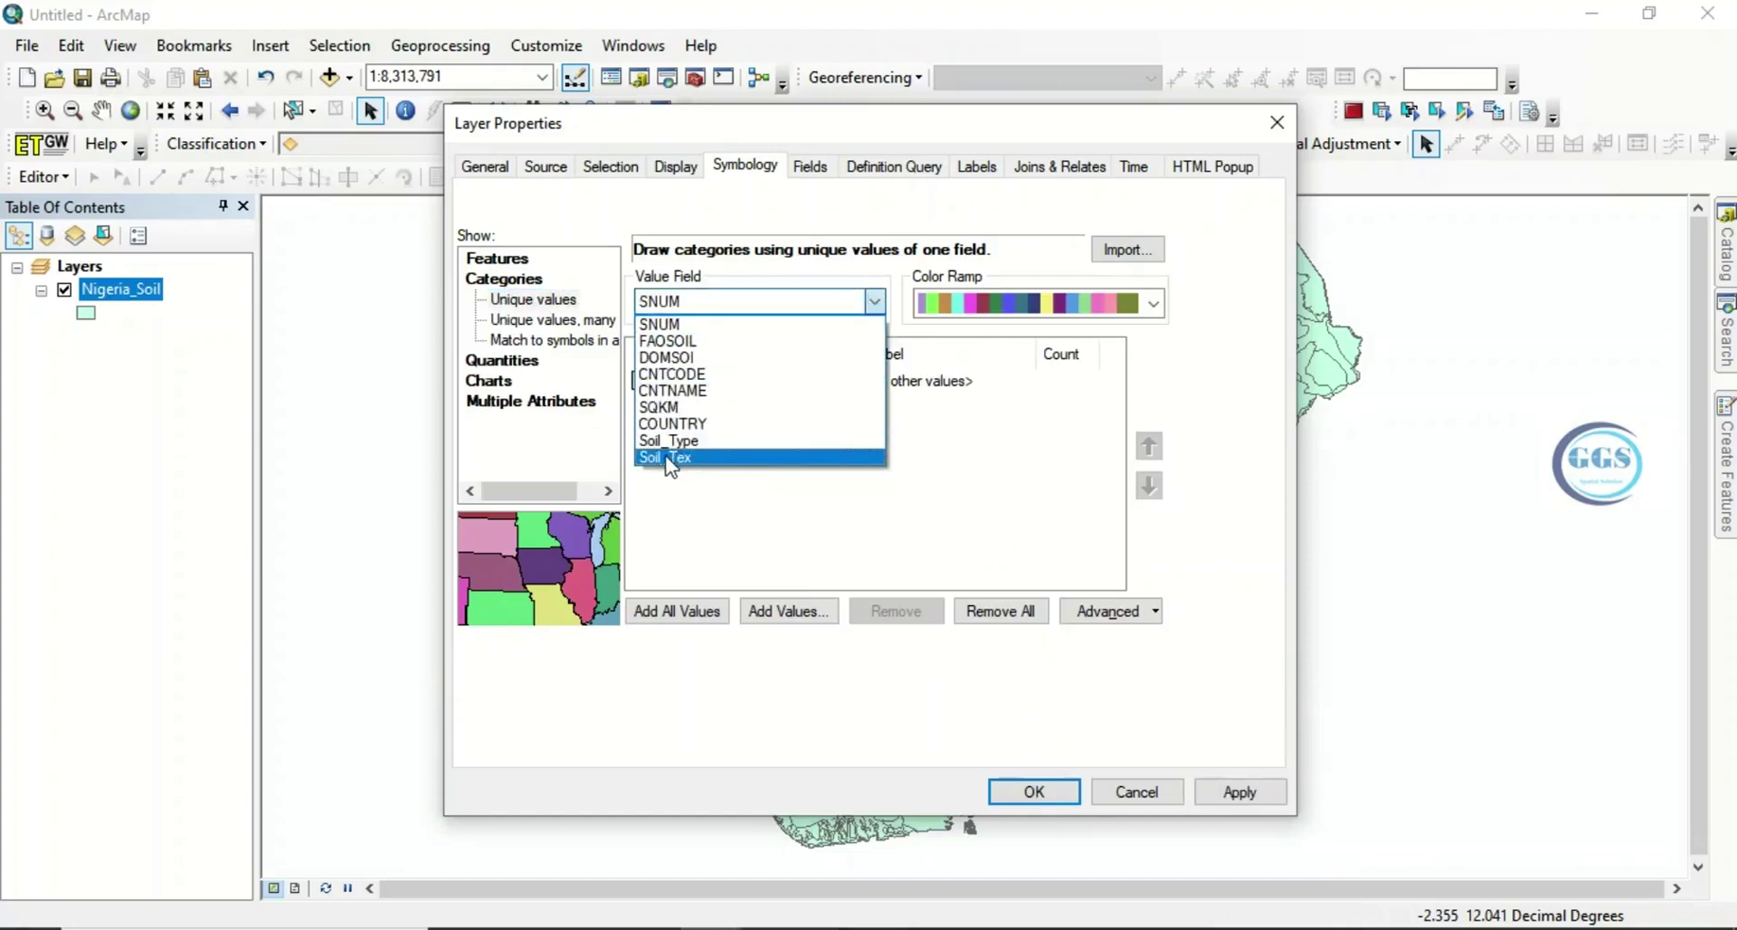
click(668, 458)
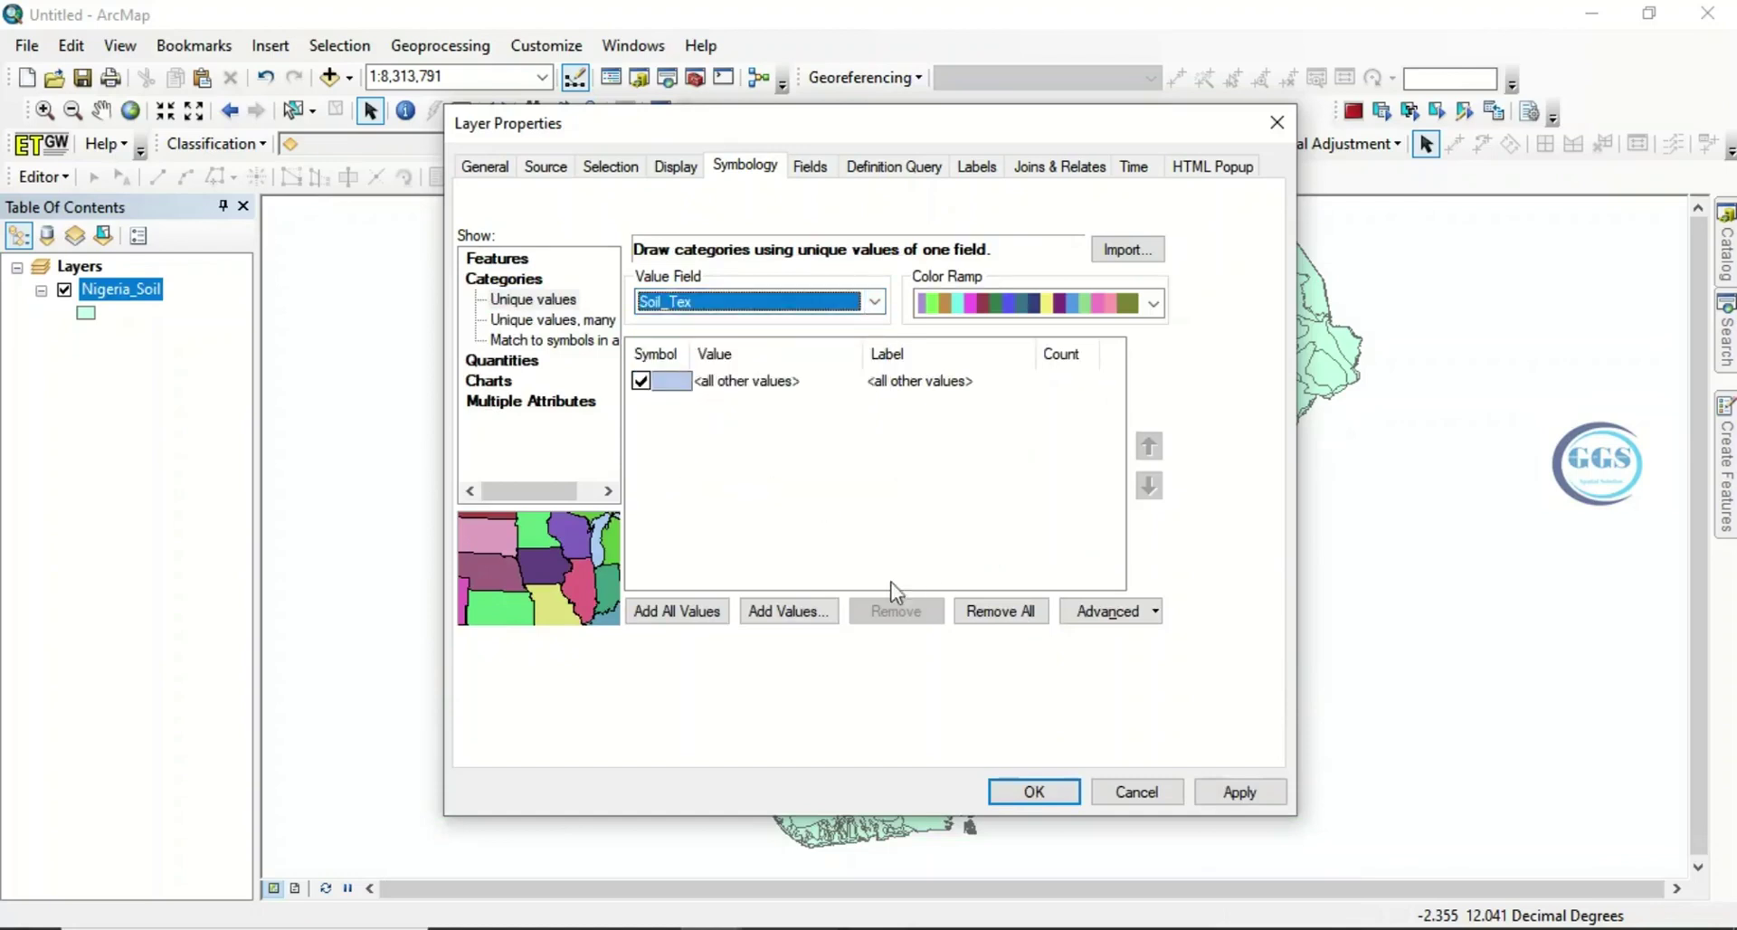
click(674, 612)
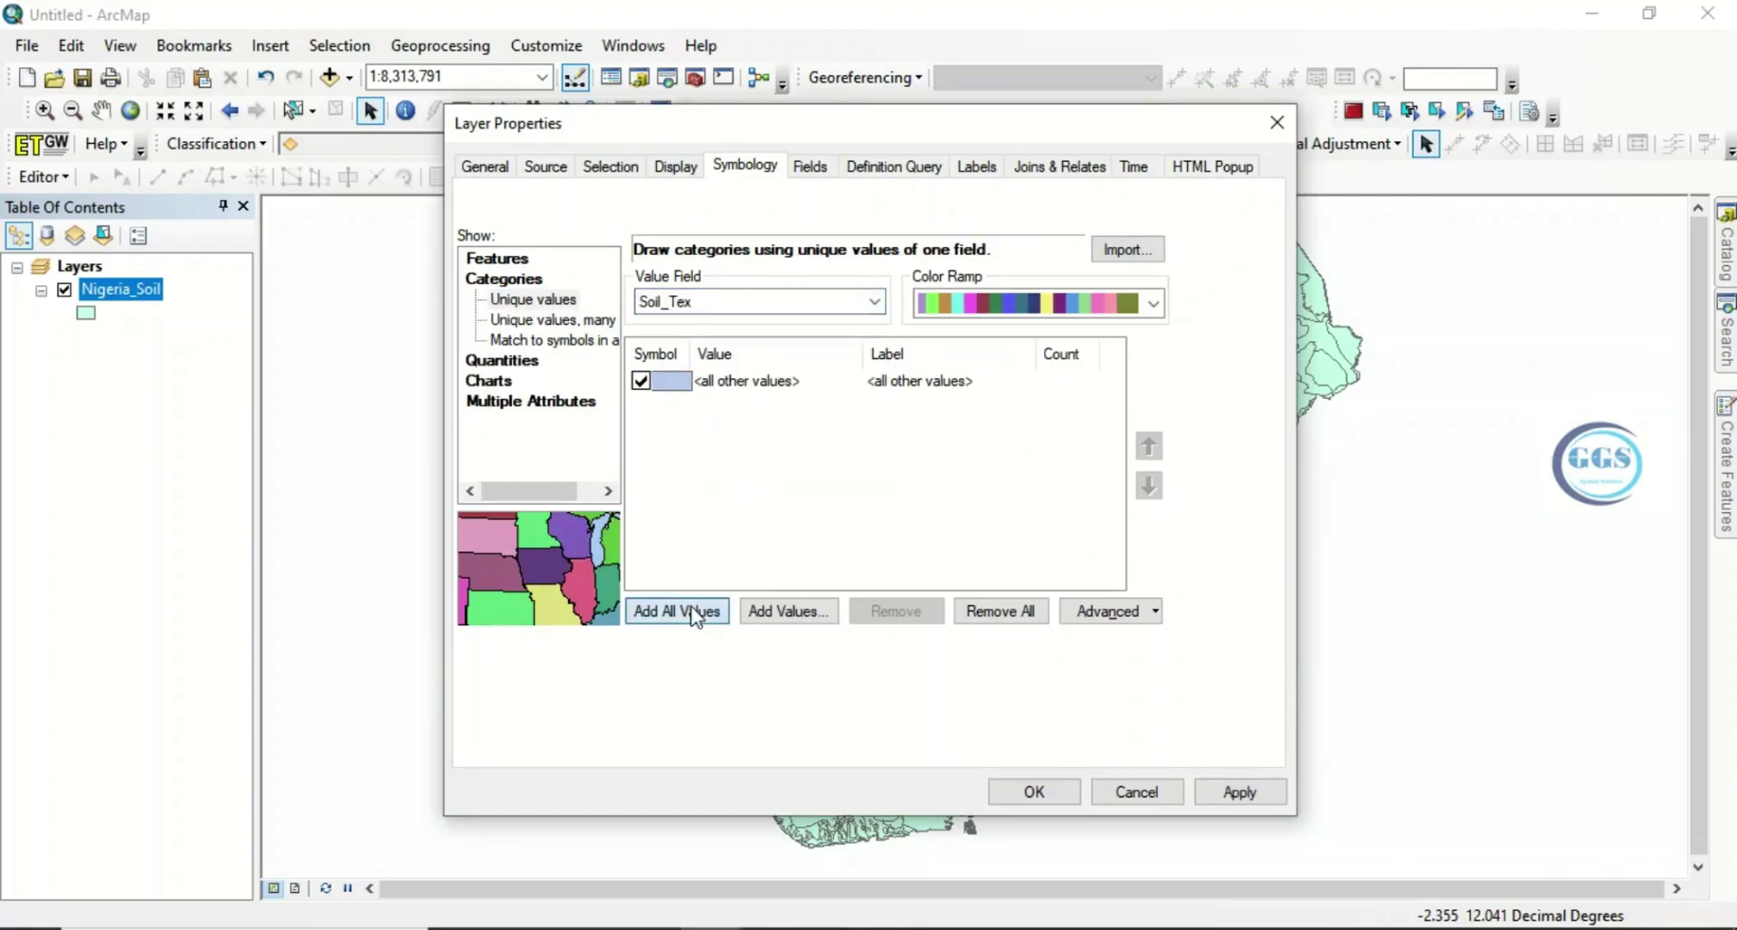
click(639, 383)
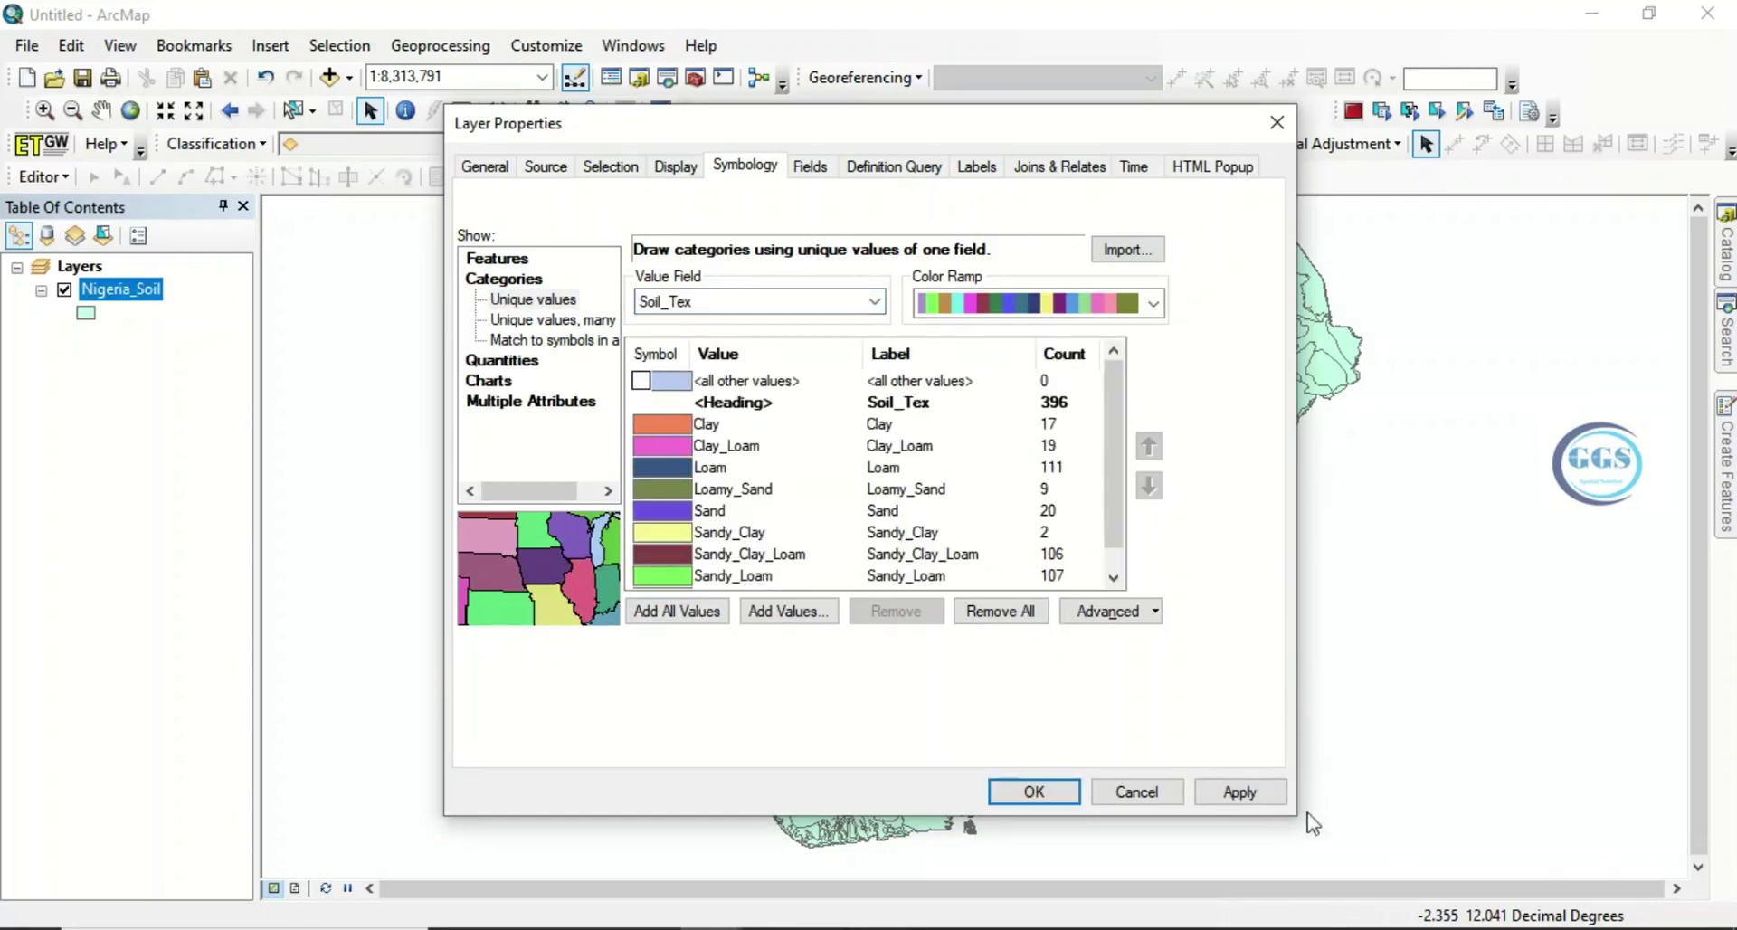
click(1052, 792)
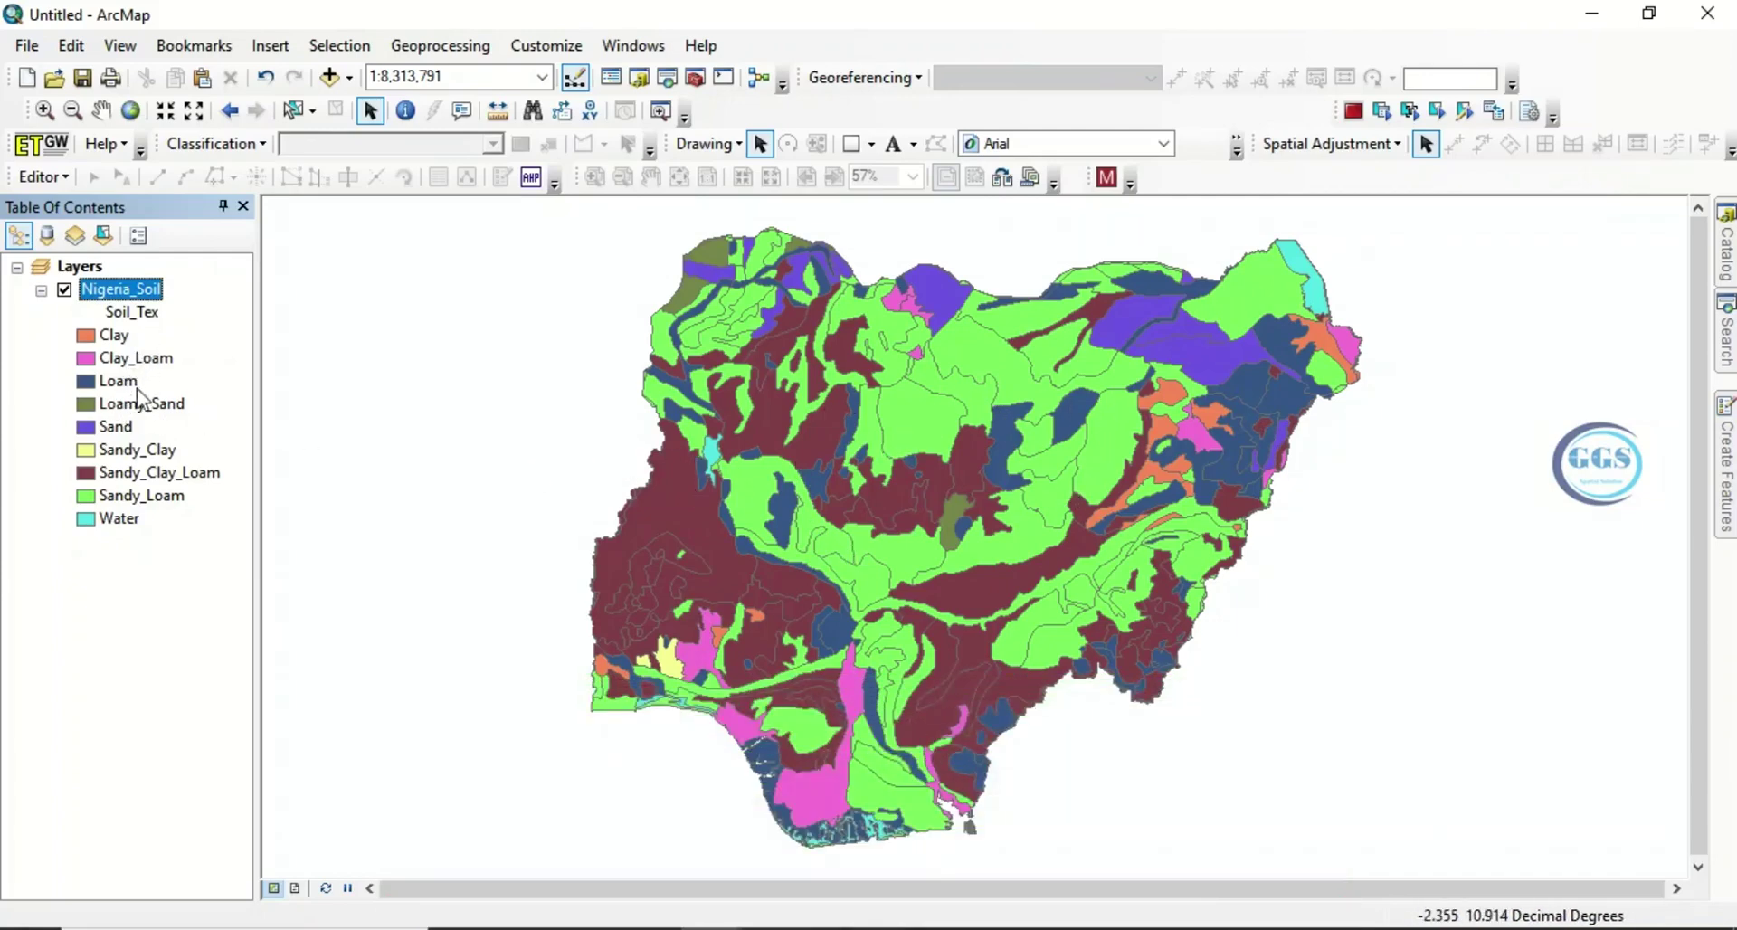
Change Nigeria_Soil's unique-value field to Soil_Type and add all soil type values.
right_click(129, 301)
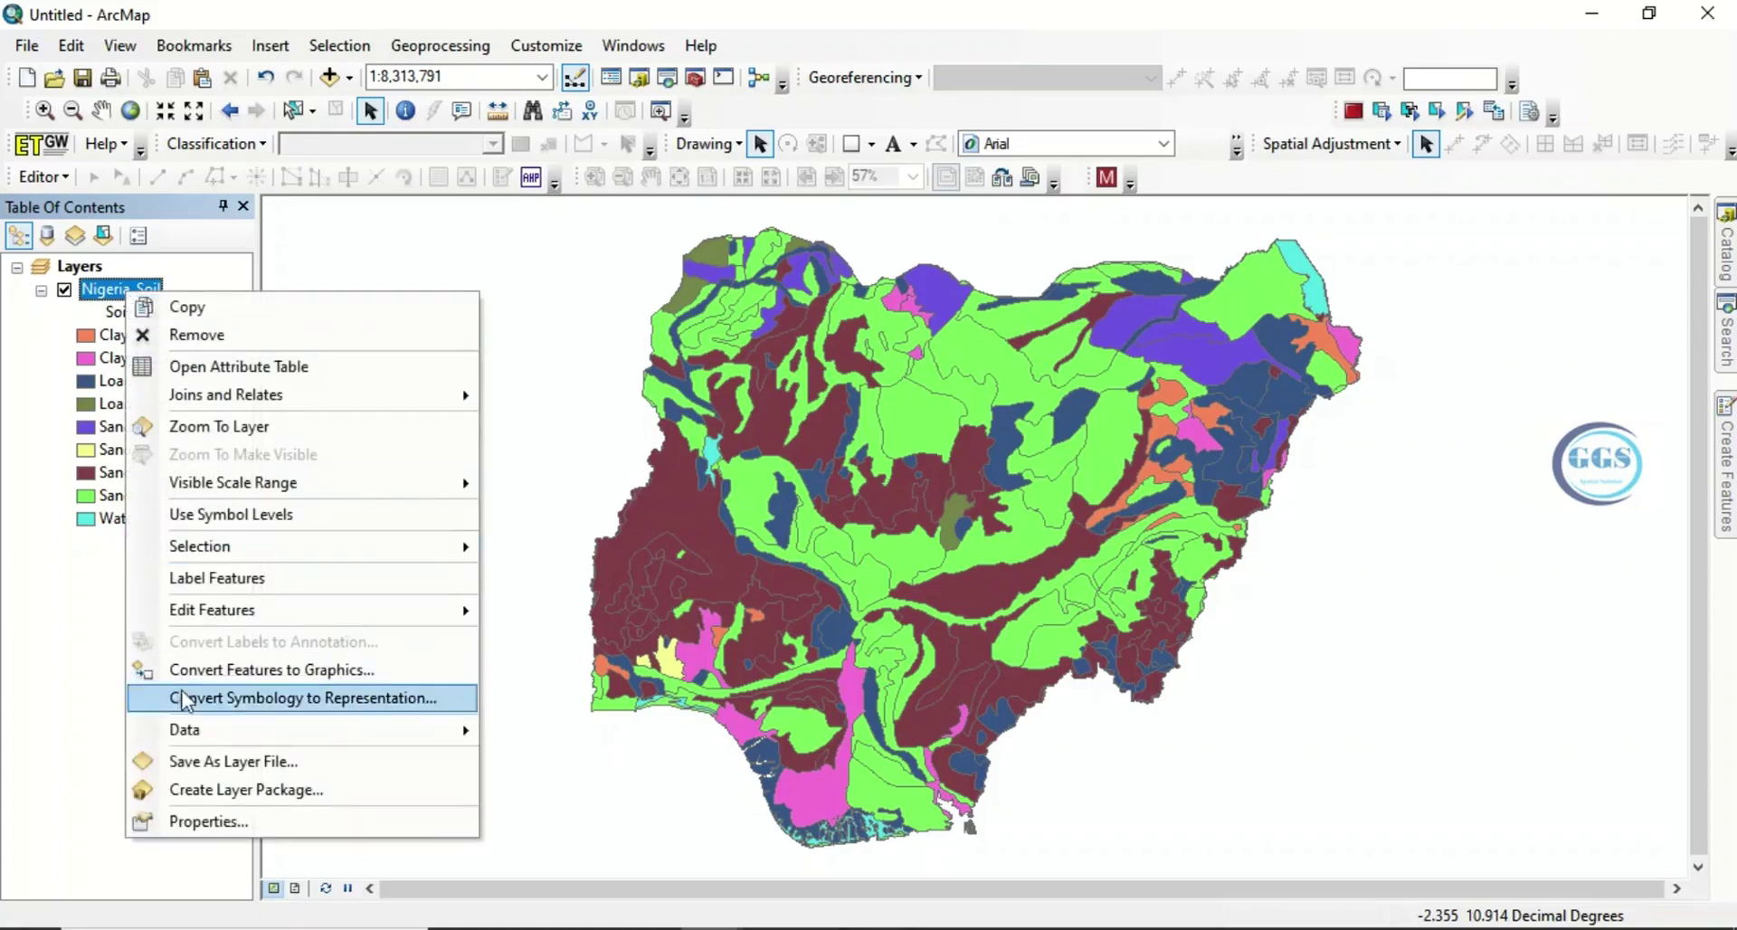
click(207, 822)
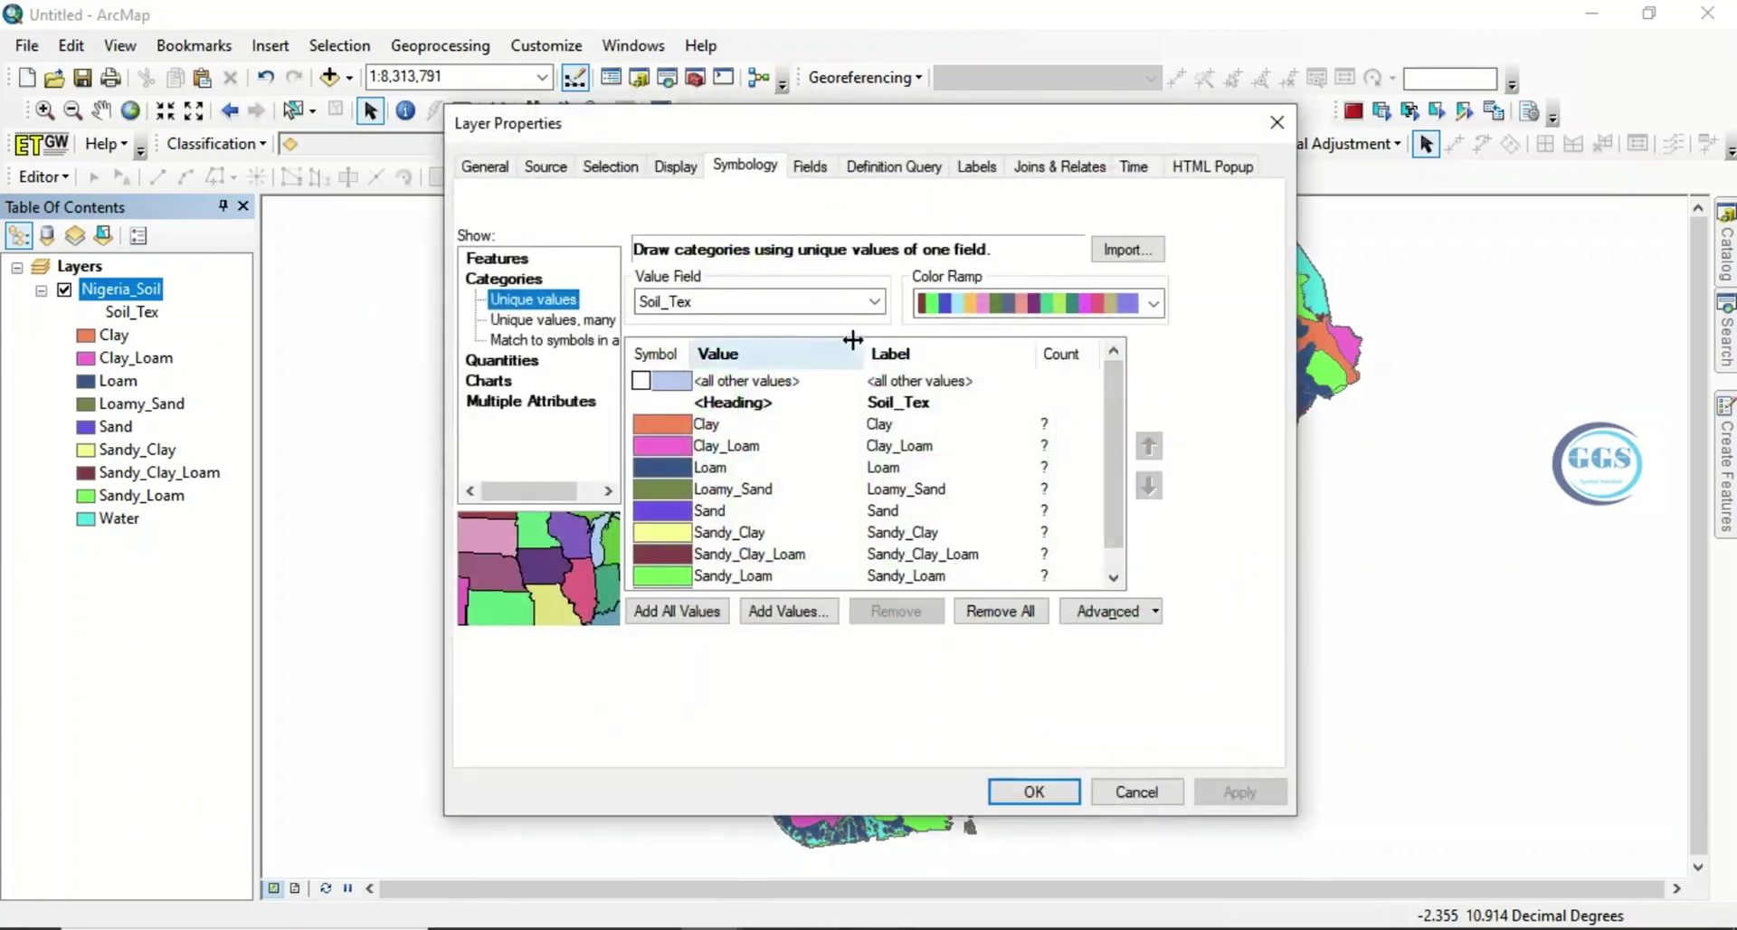
click(875, 302)
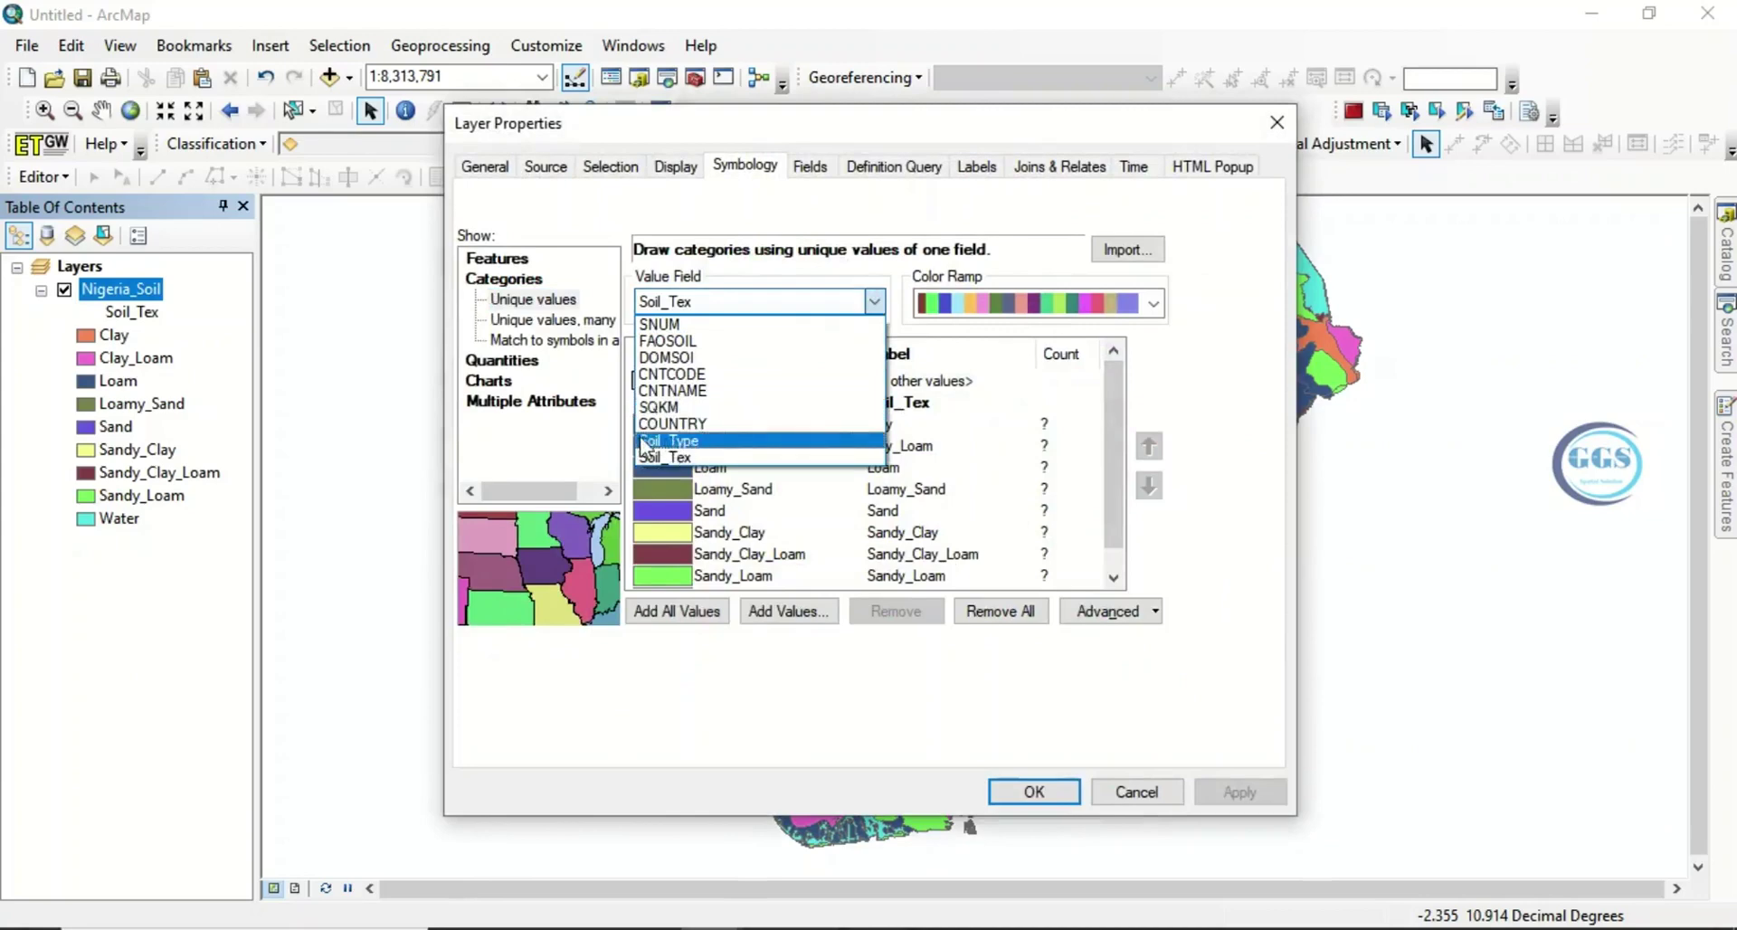
click(666, 441)
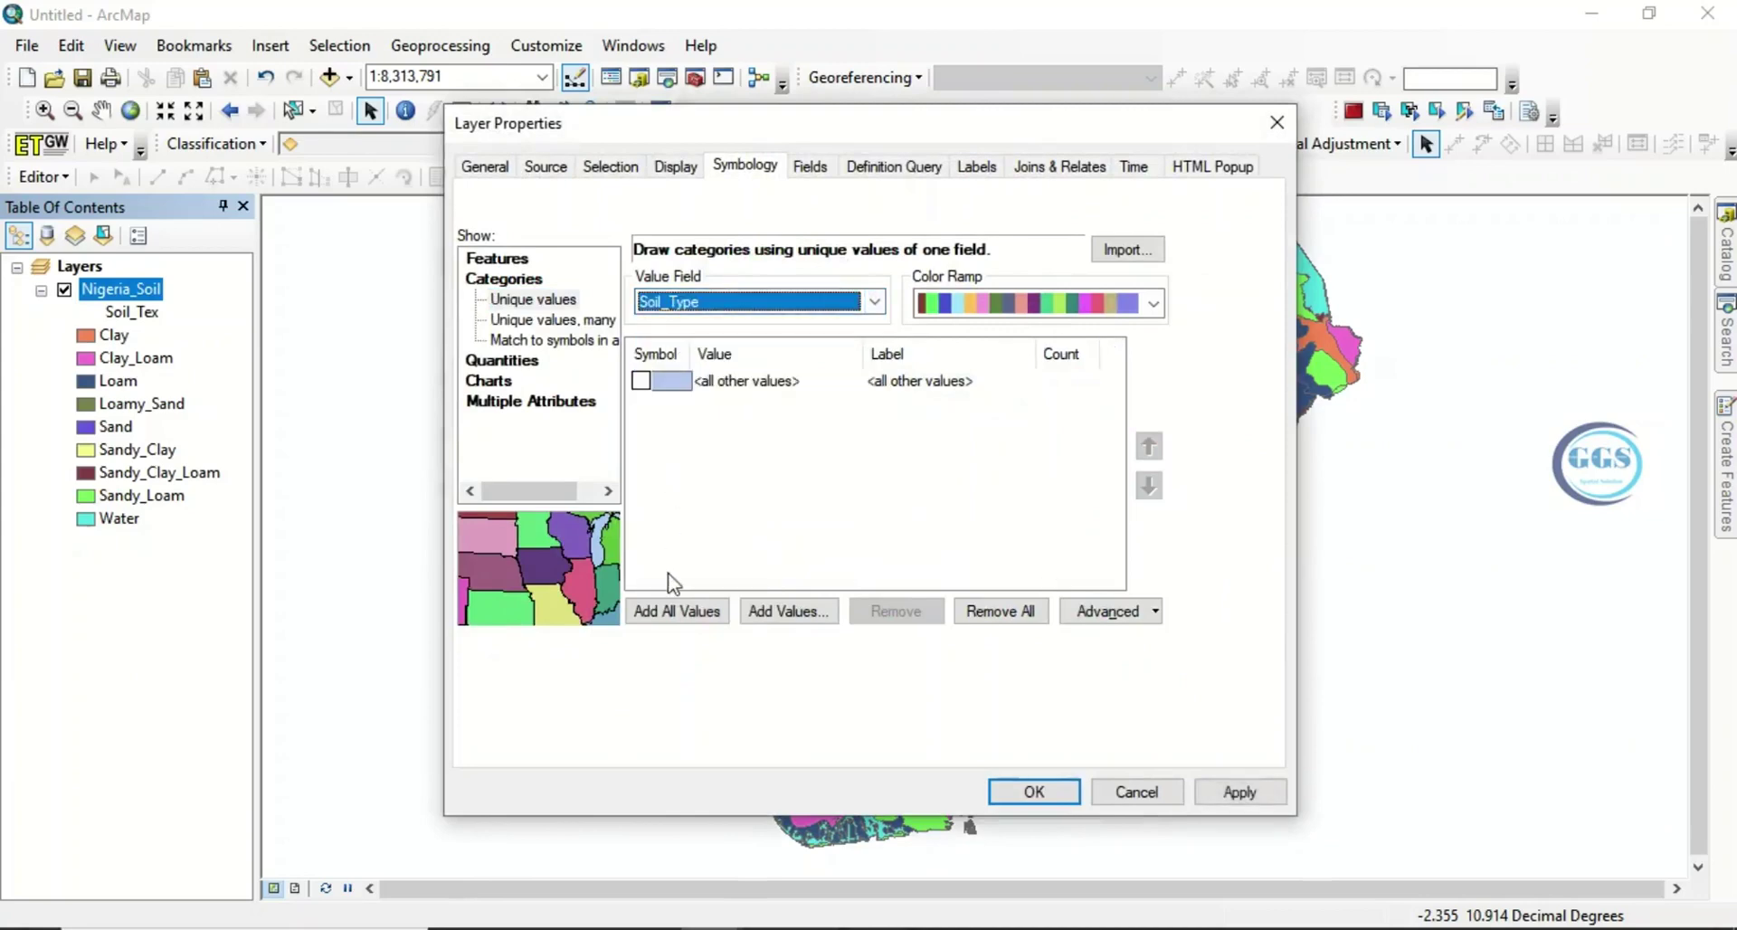
click(674, 611)
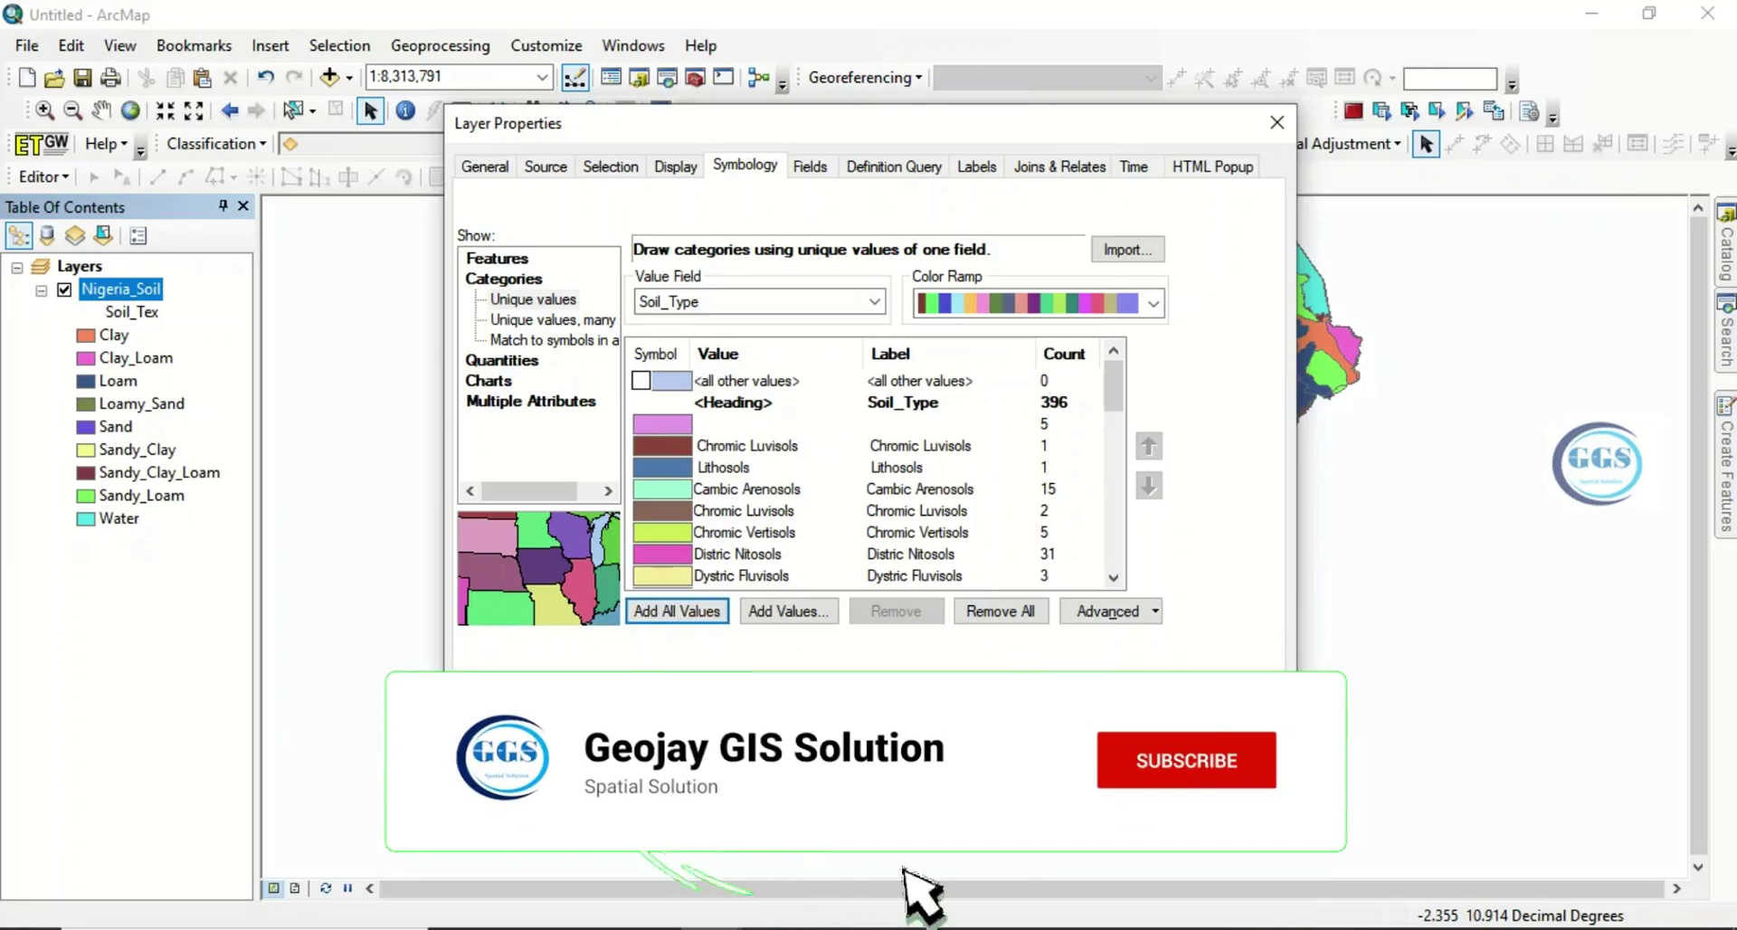
click(1077, 787)
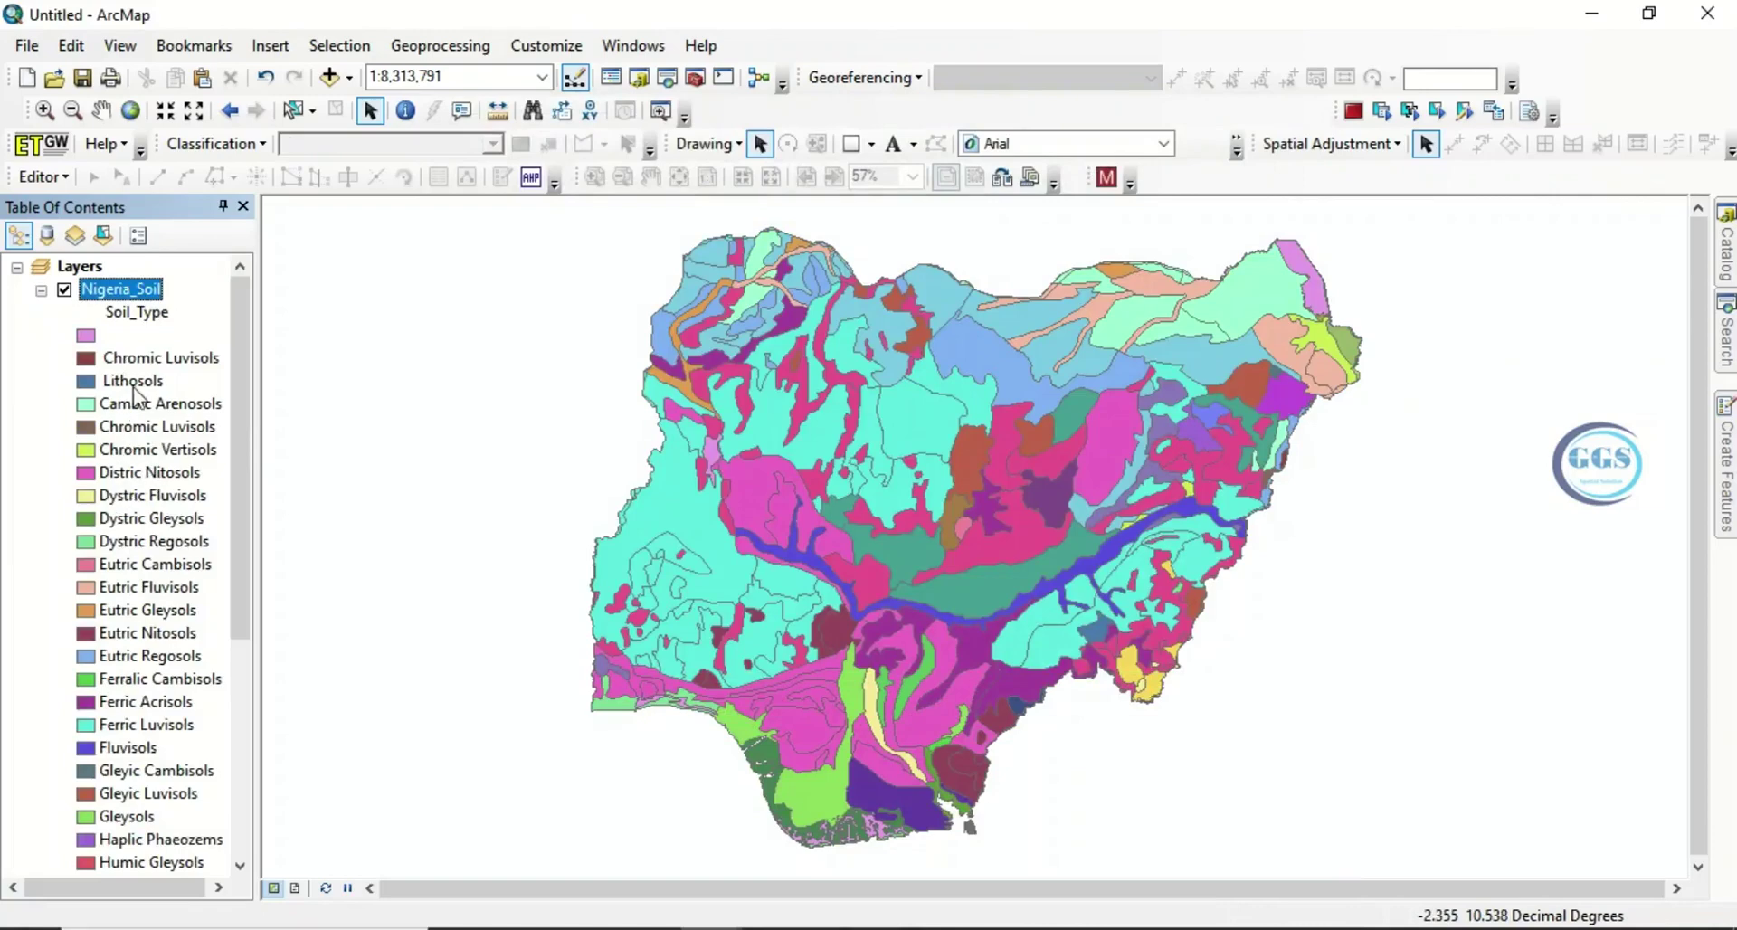
scroll(140, 552, down, 5)
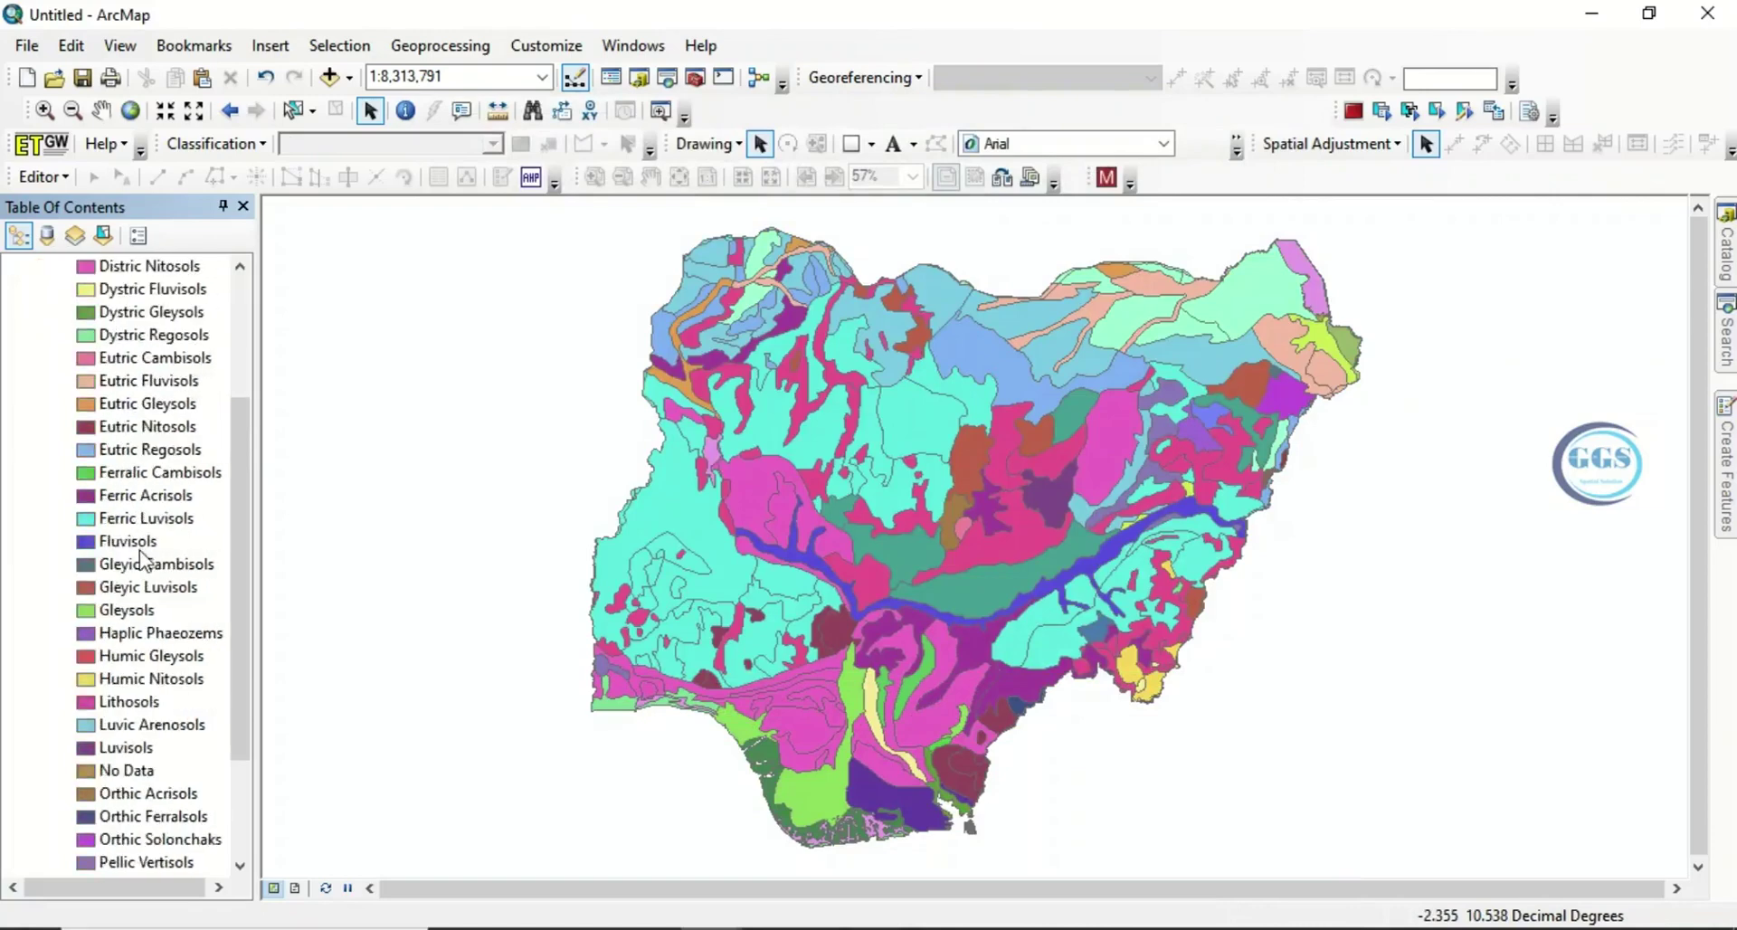
scroll(141, 582, up, 5)
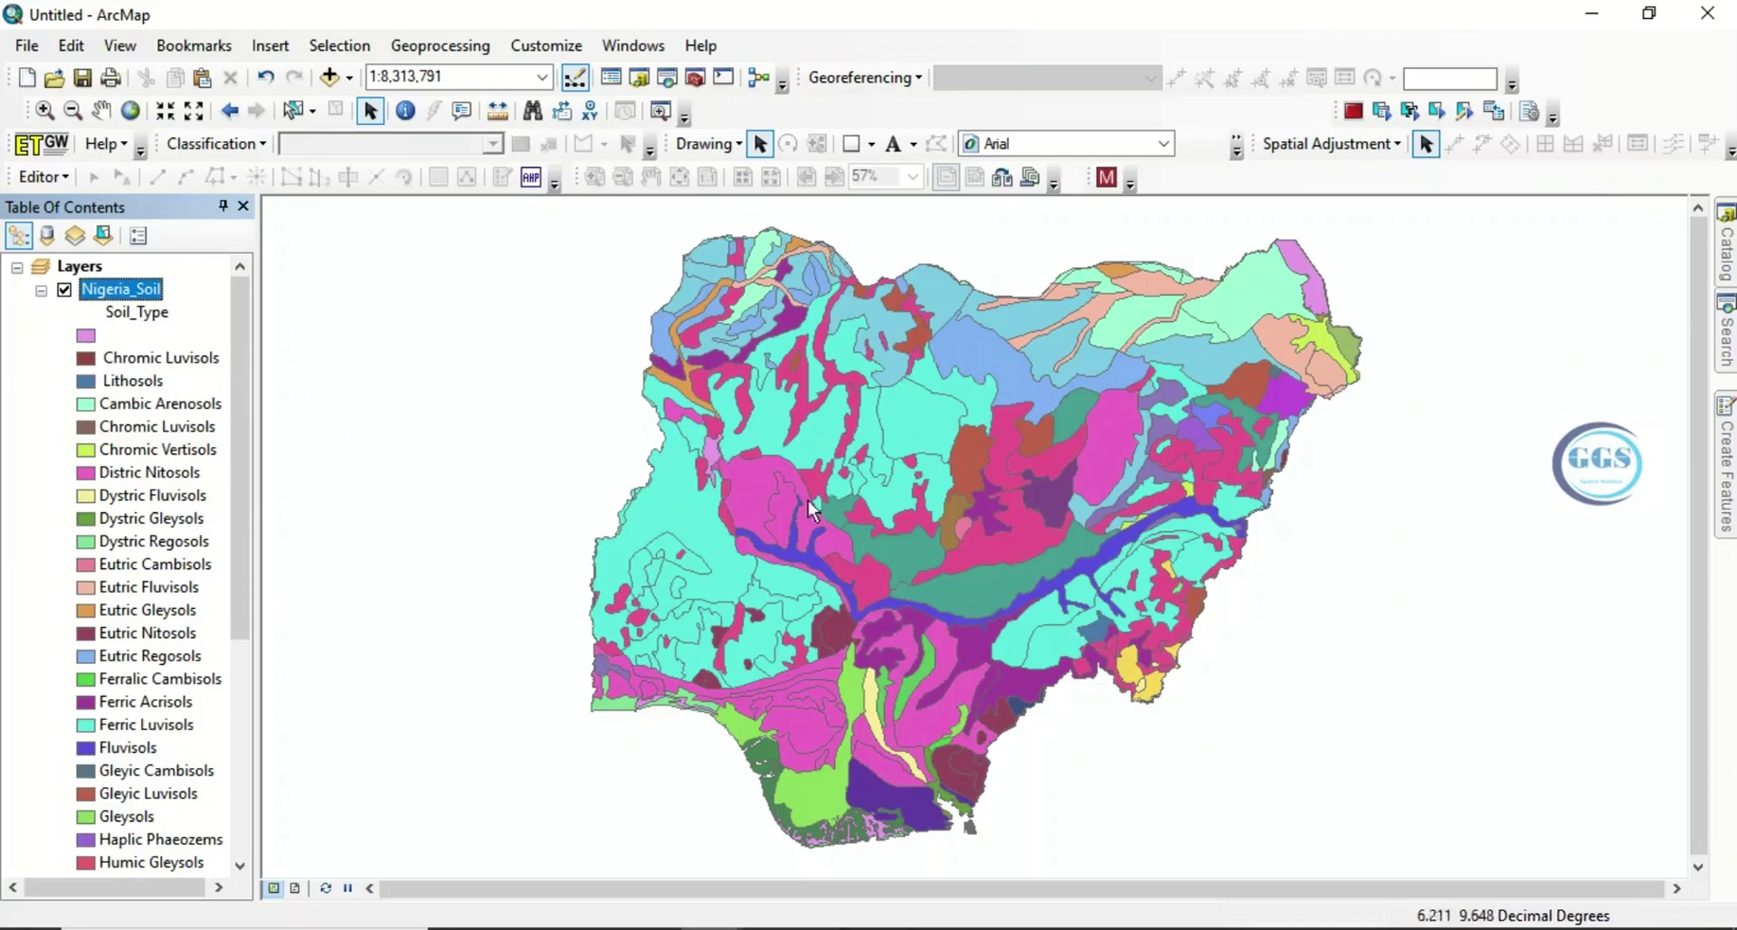
click(329, 77)
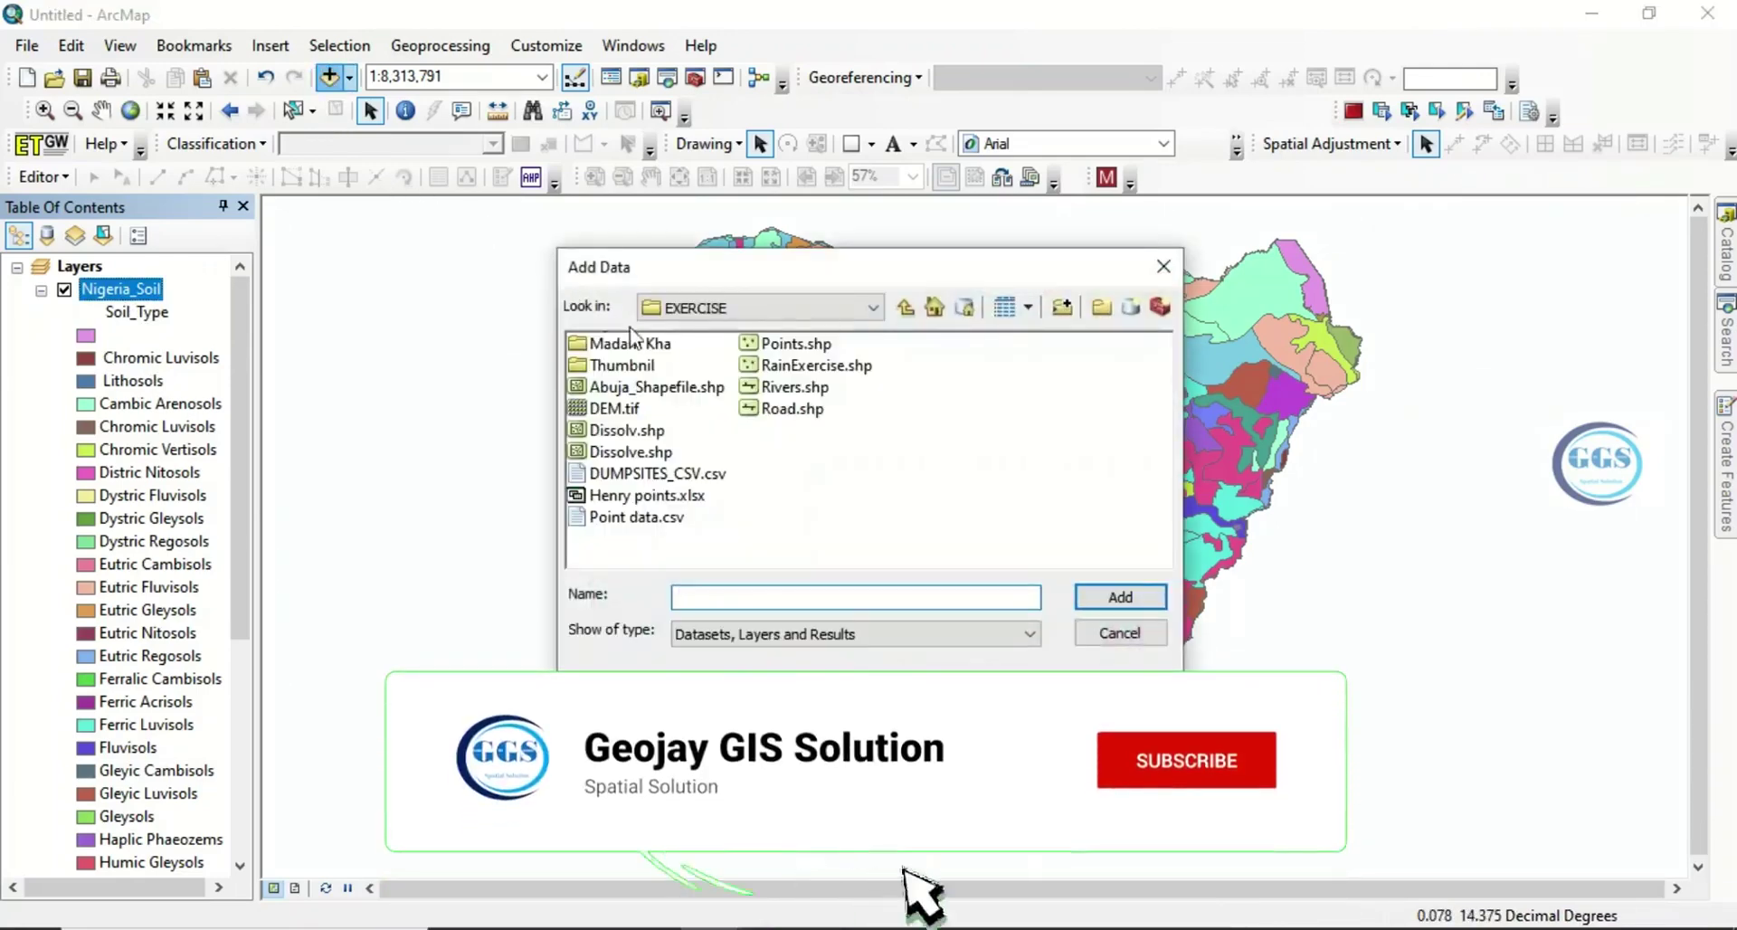
Add Abuja_Shapefile.shp to the map and zoom to its boundary.
click(651, 387)
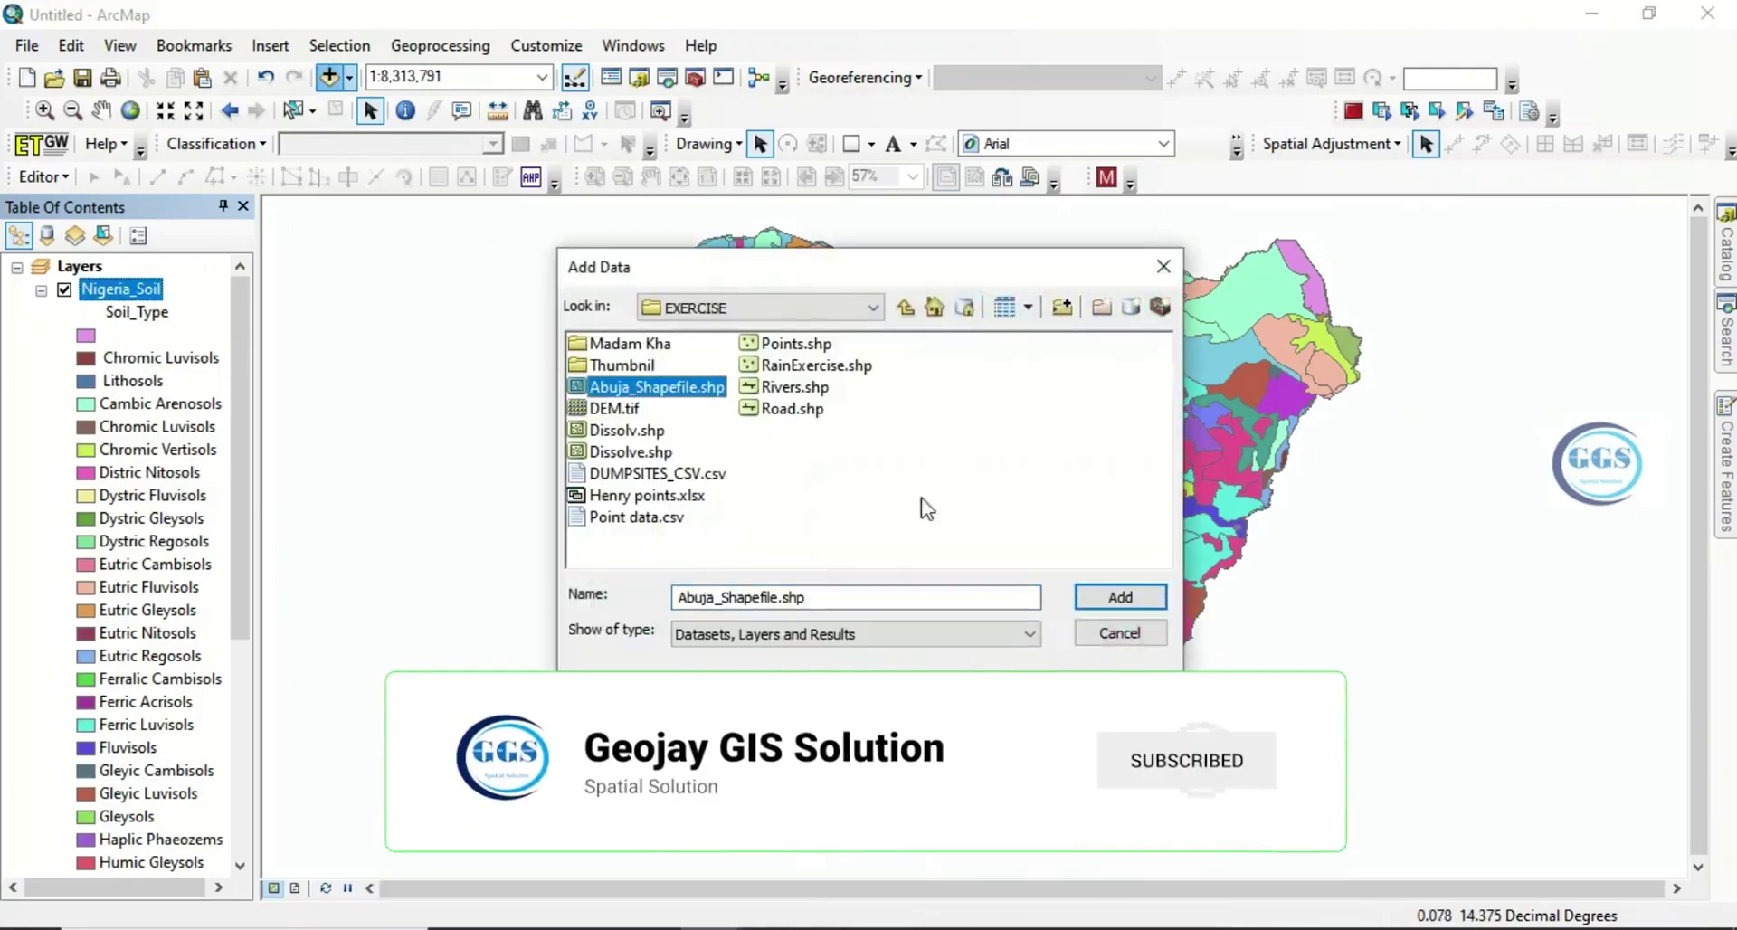
click(1143, 604)
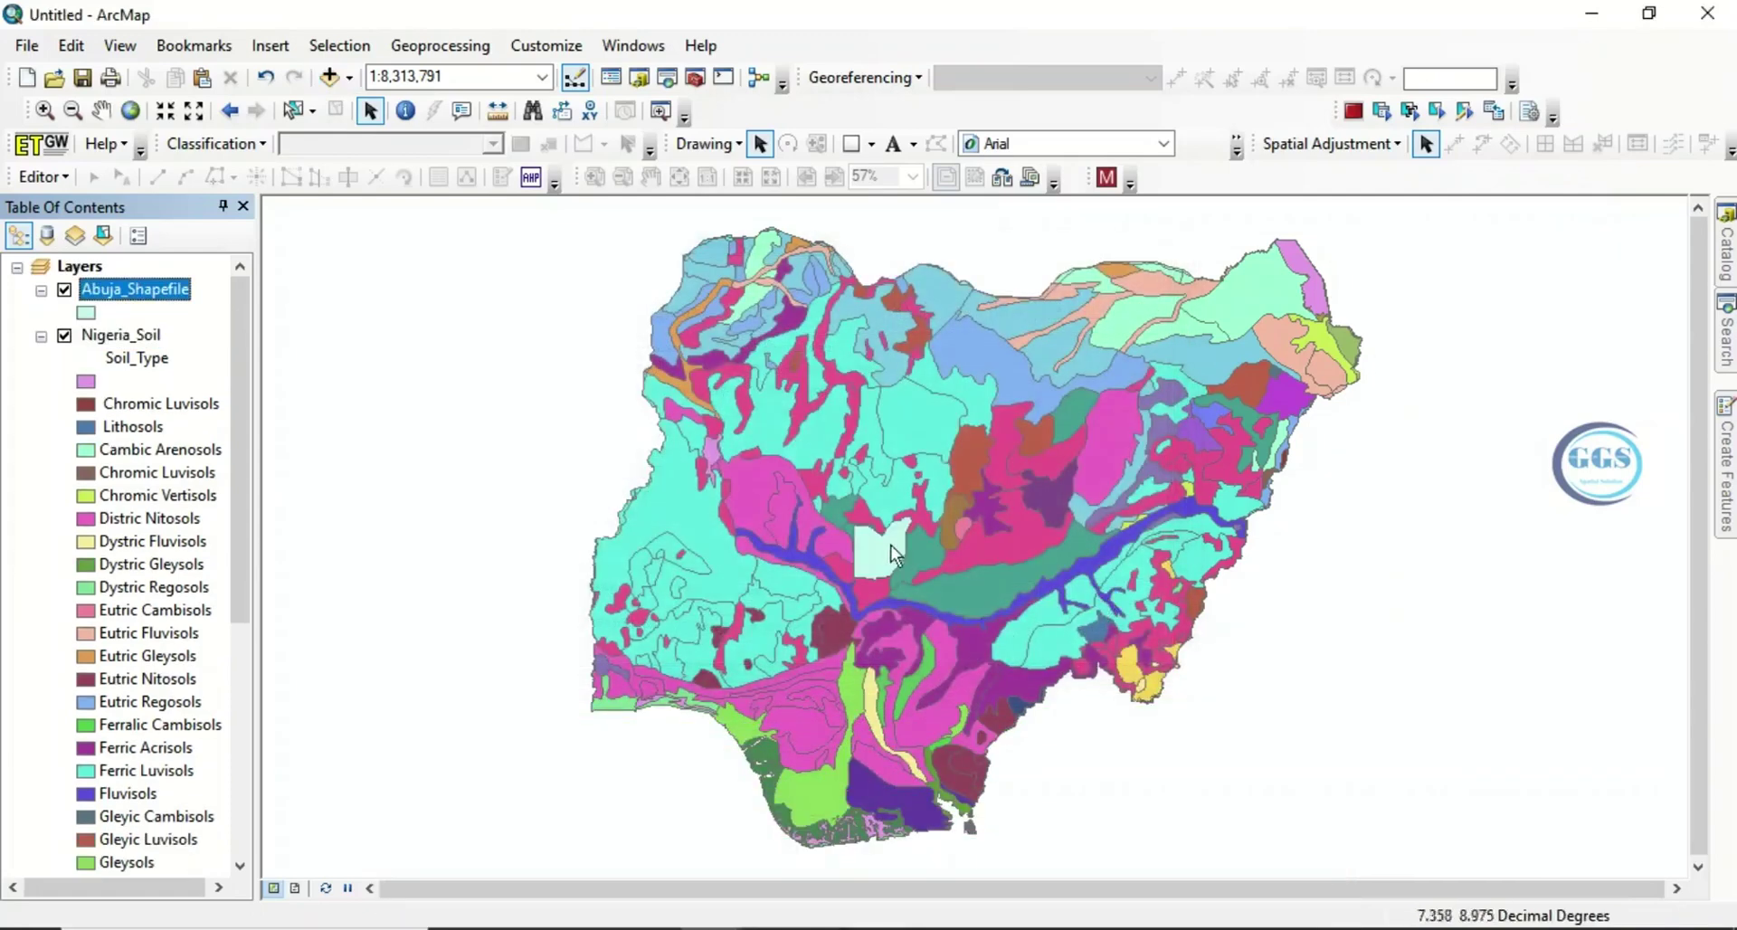
right_click(111, 291)
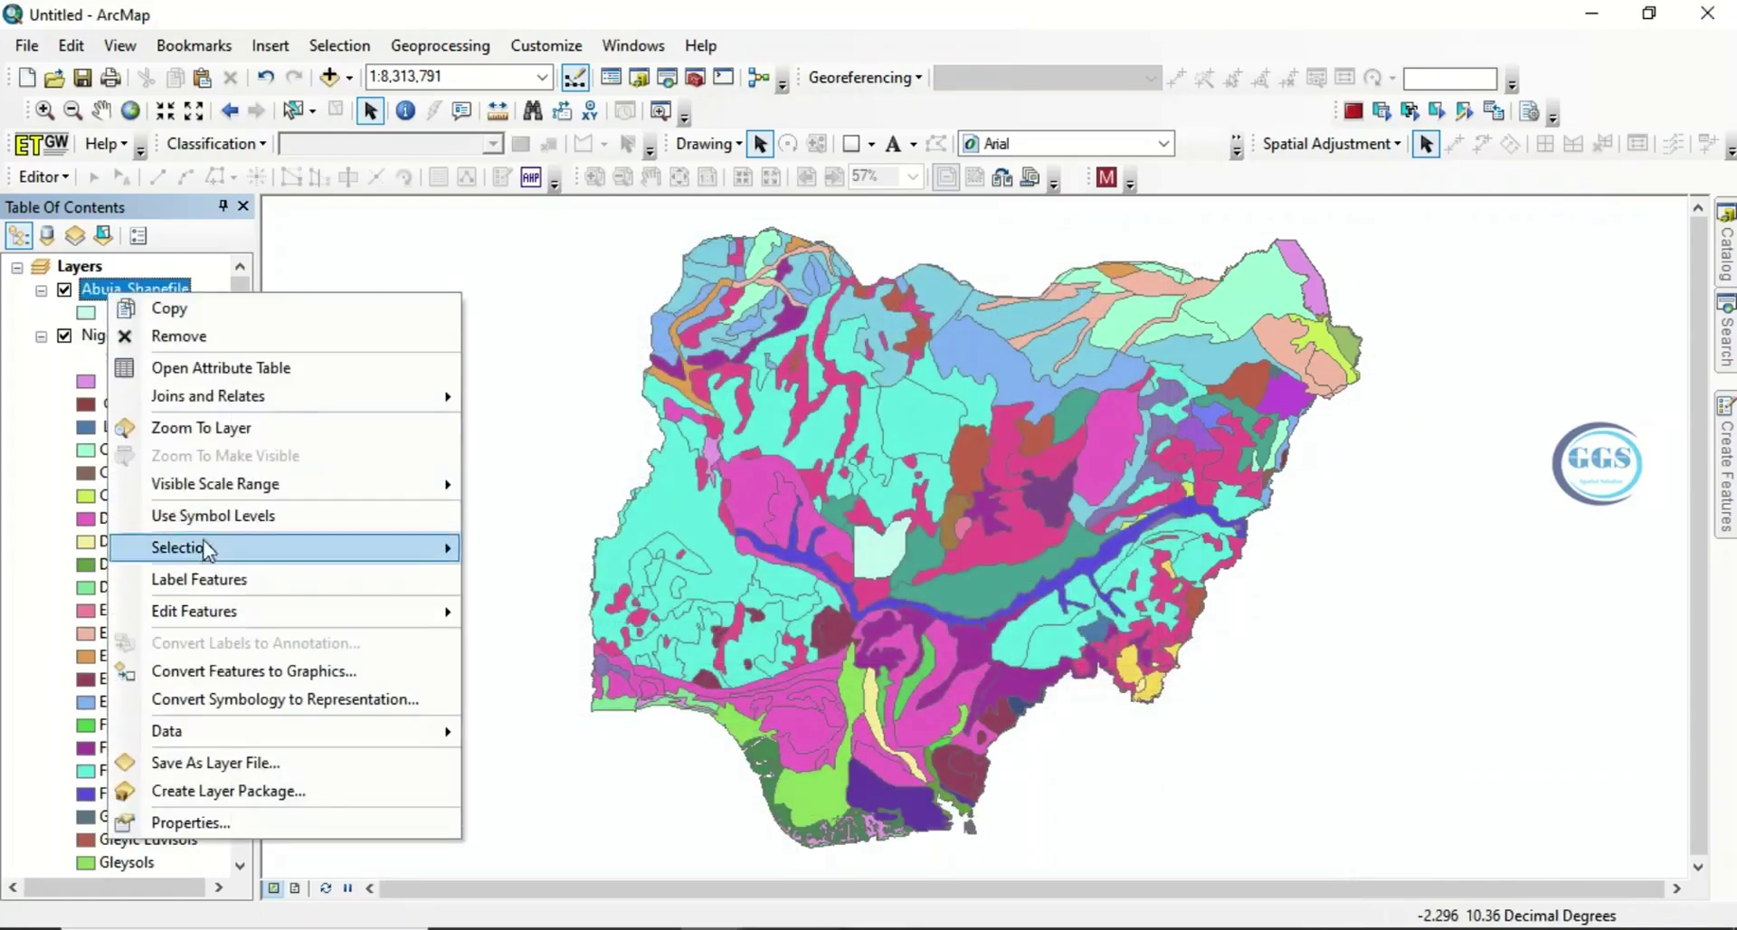
click(208, 436)
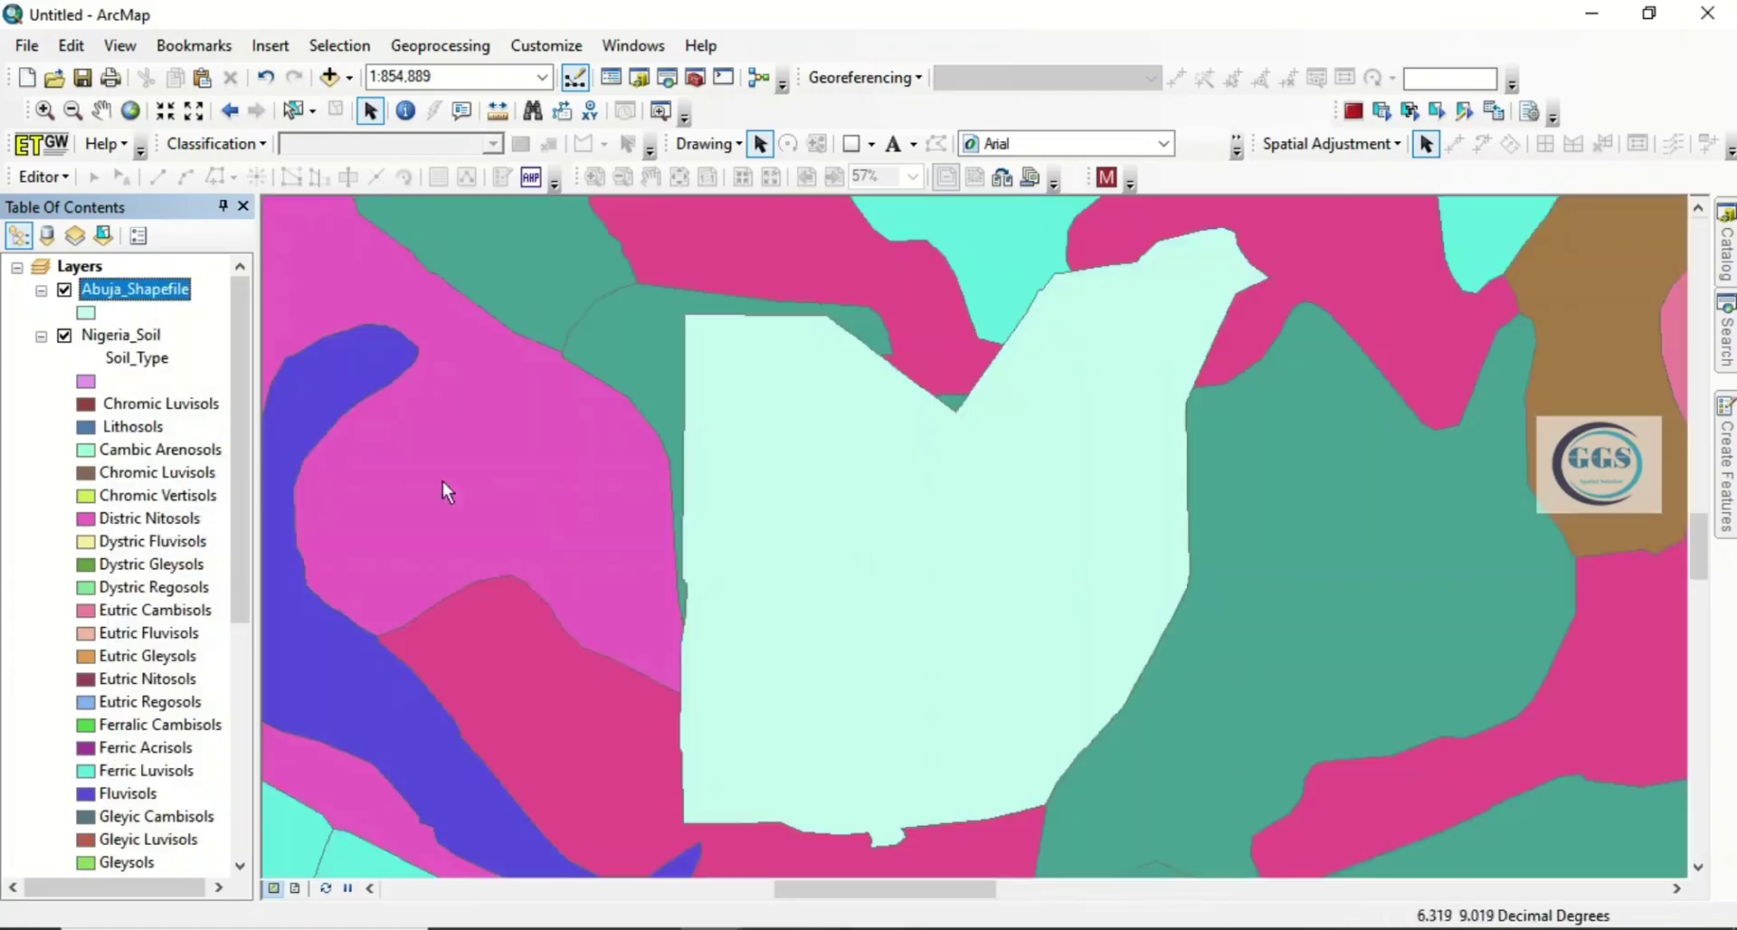
Give the Abuja boundary a Hollow fill with outline width 2.
click(85, 313)
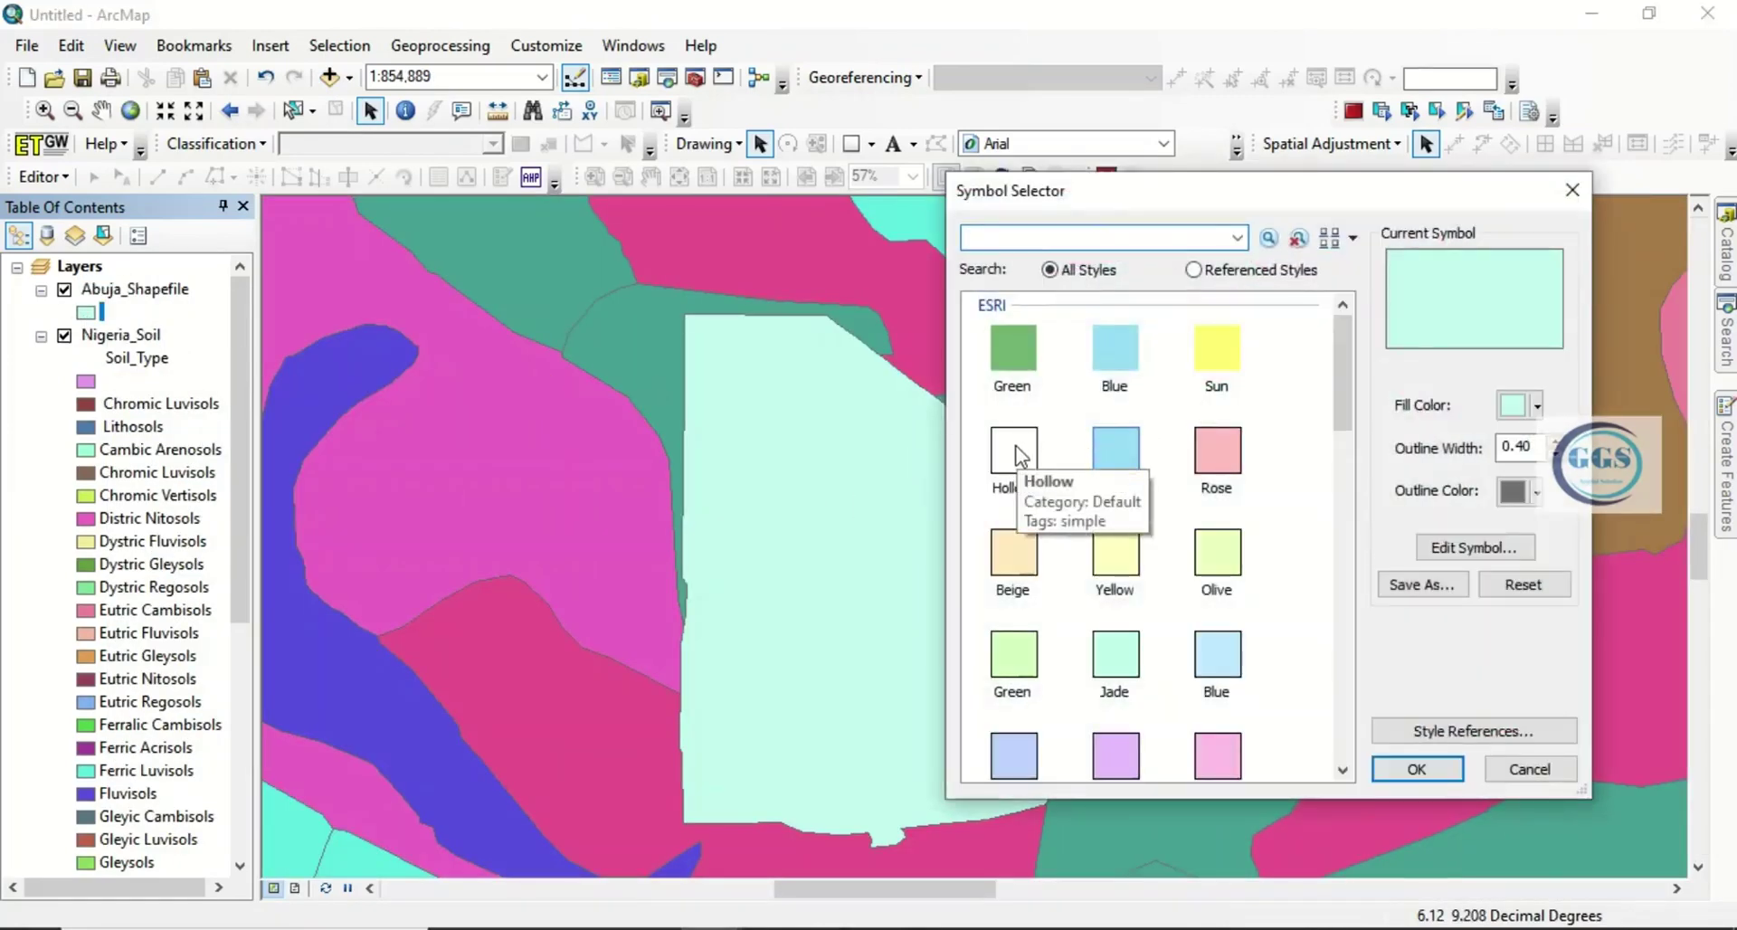
click(1016, 451)
click(1520, 446)
text(2)
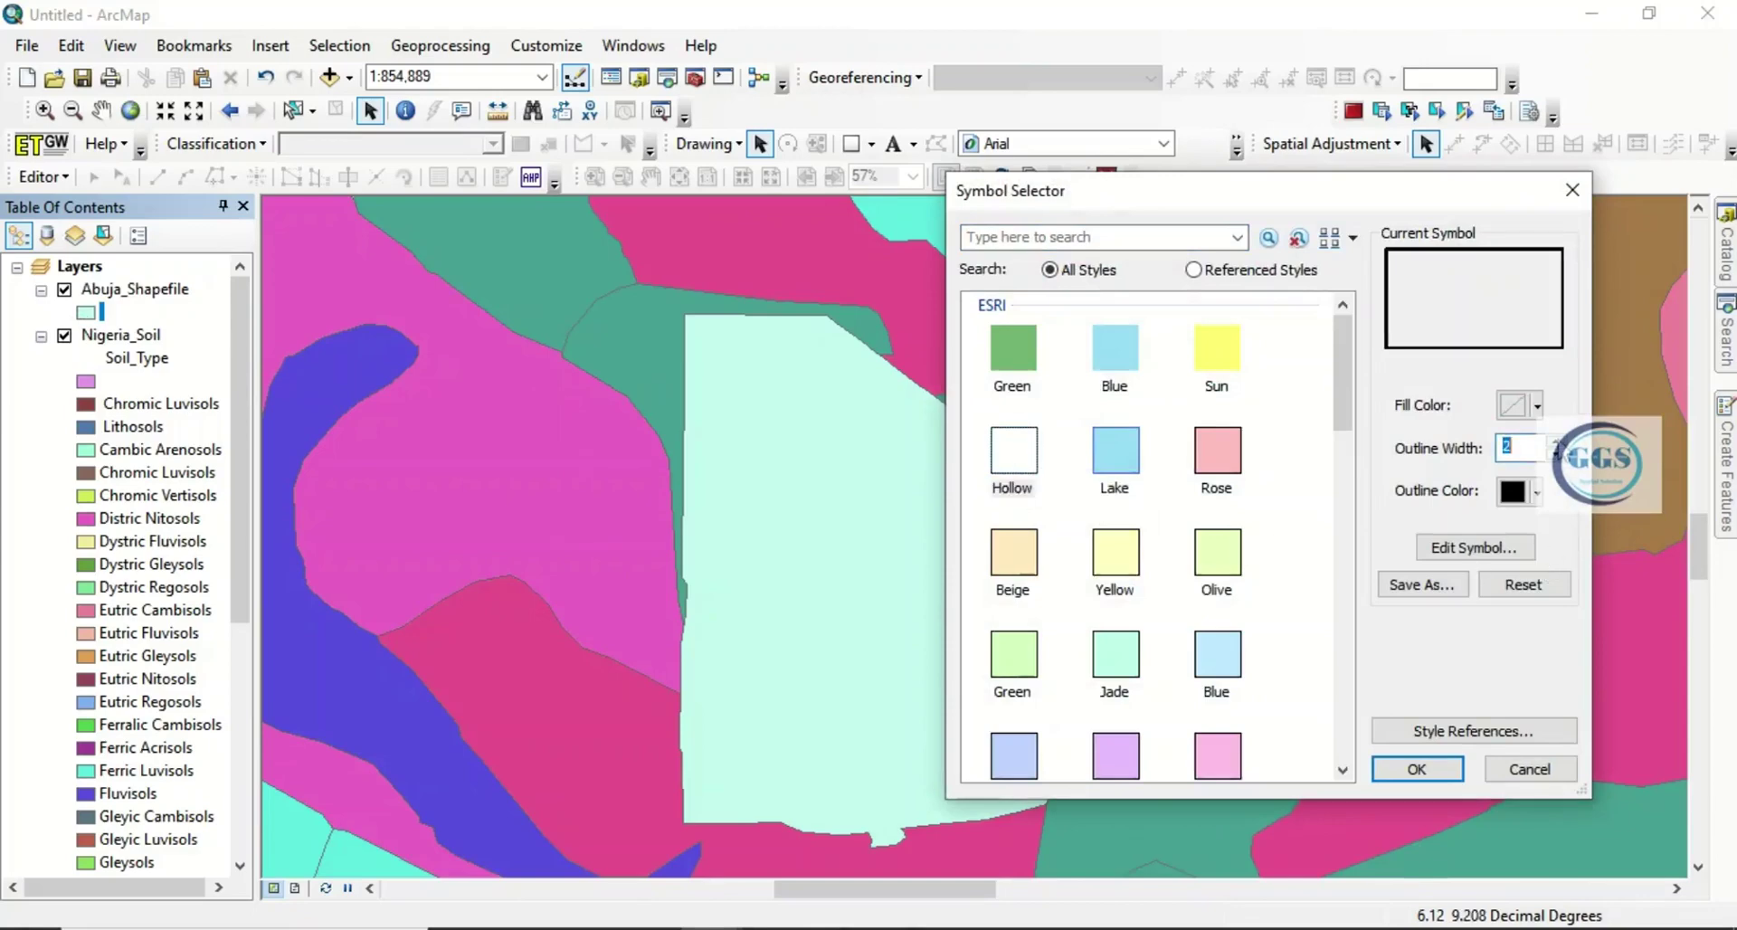
click(1417, 769)
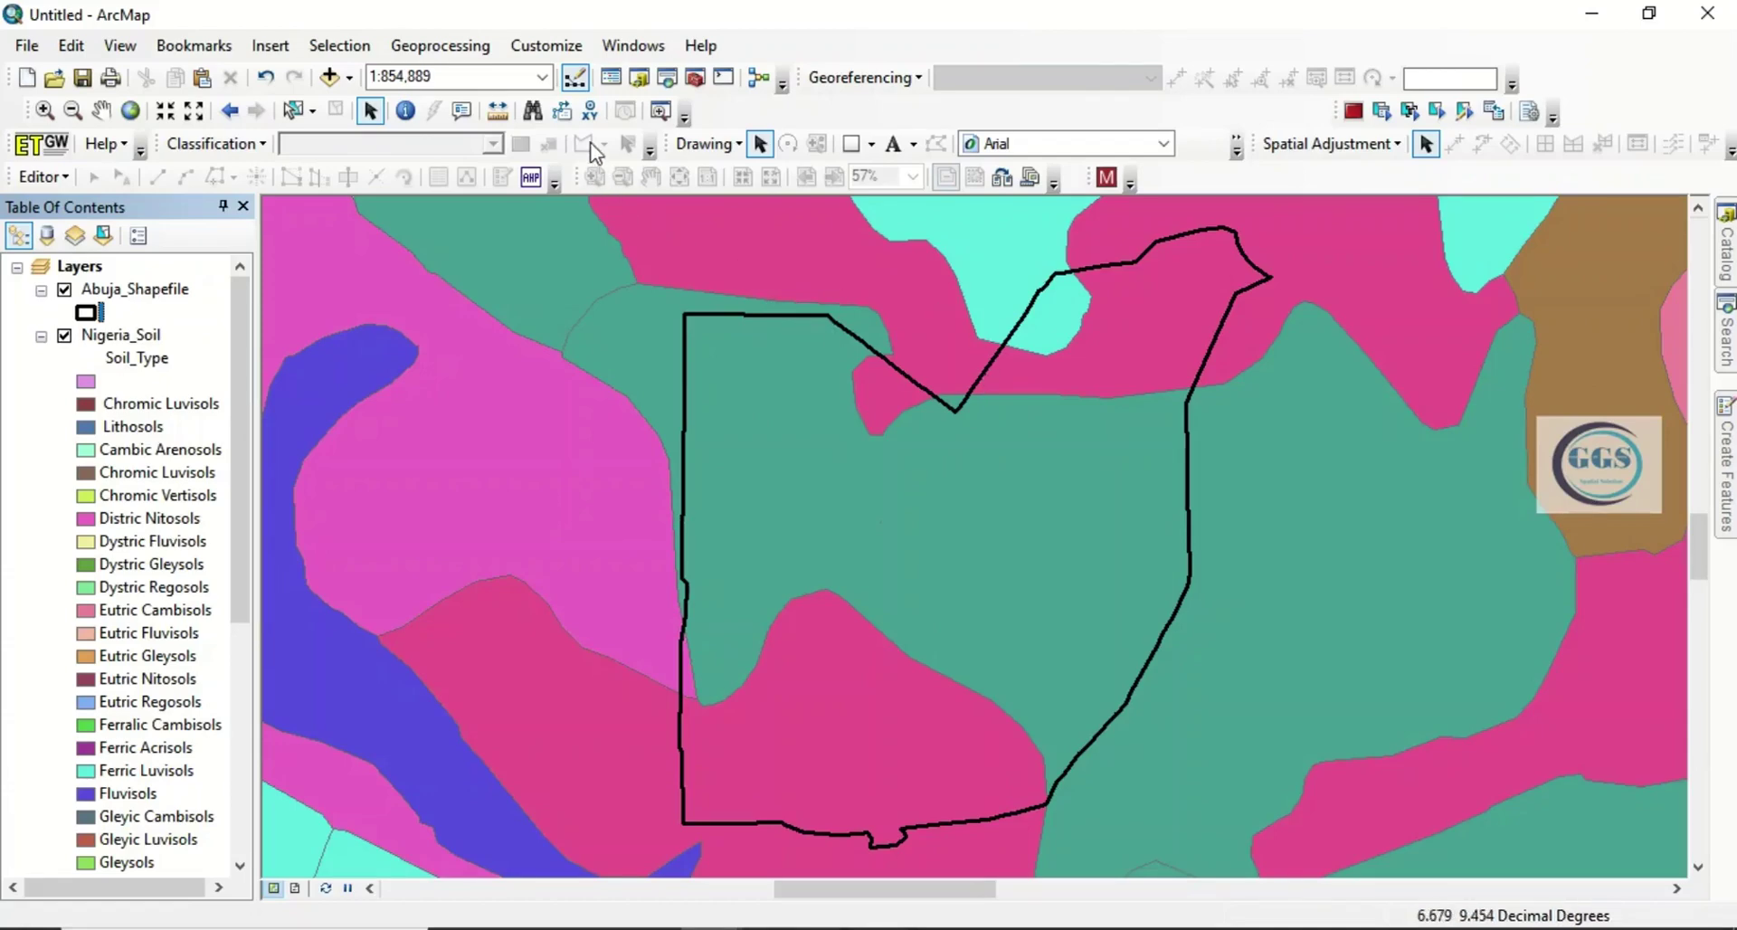
Clip Nigeria_Soil by Abuja_Shapefile, saving the output as EXERCISE\Abuja_soil.shp.
click(458, 45)
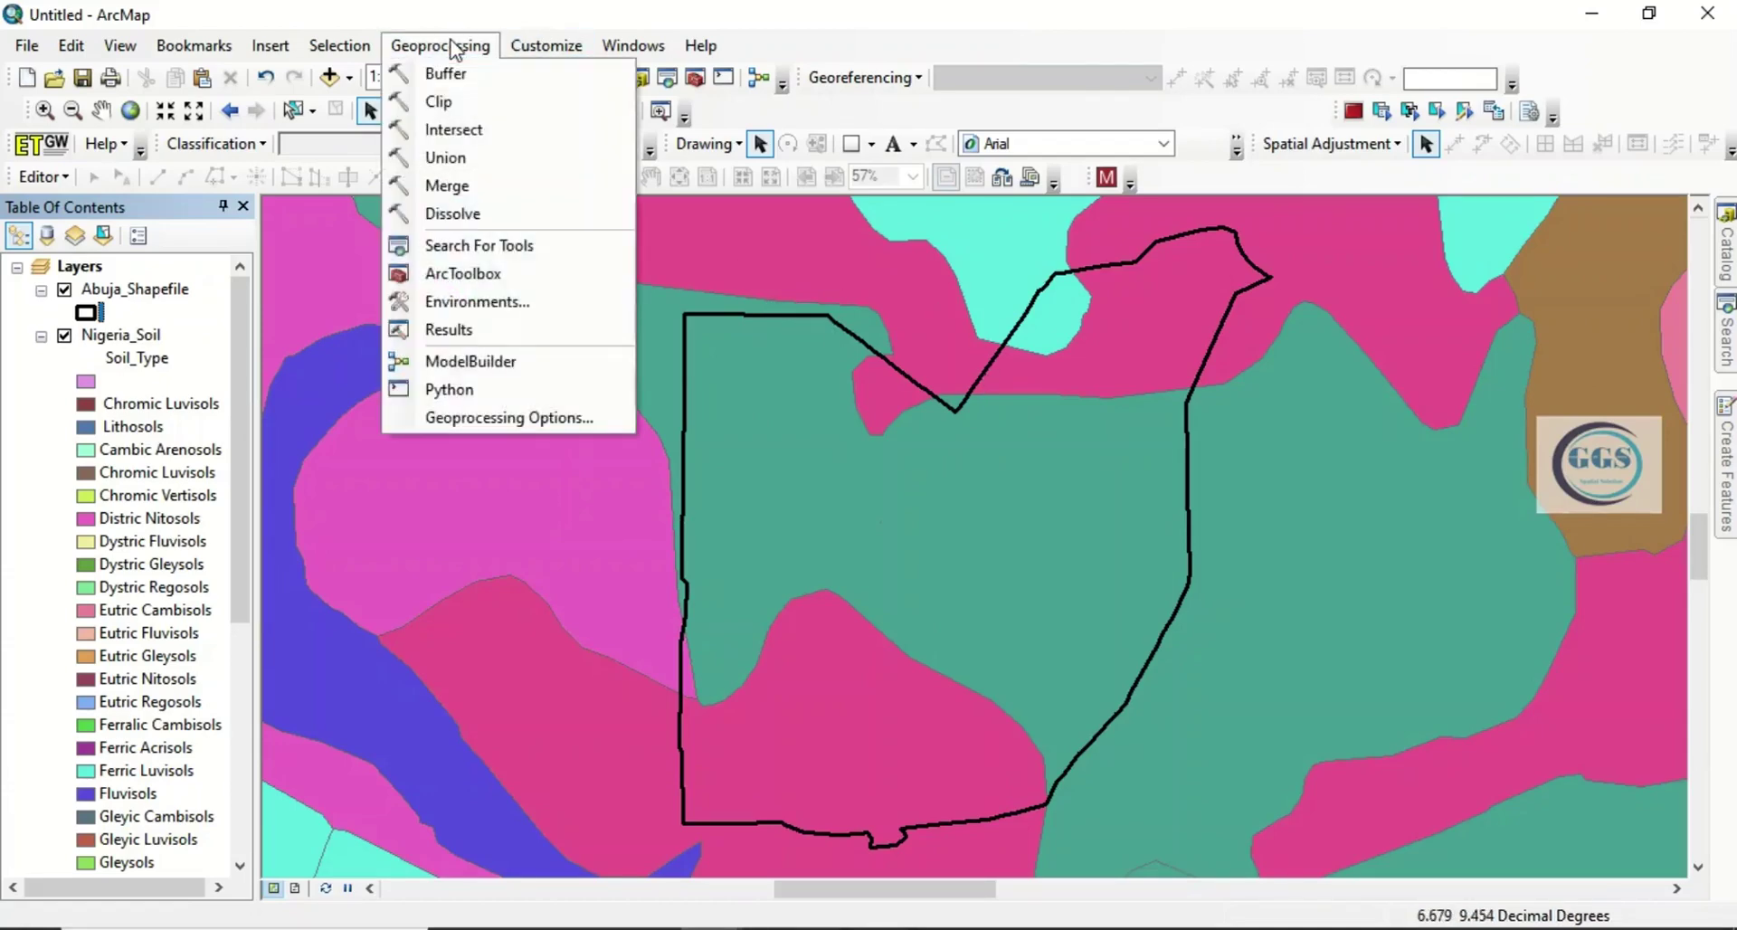
click(434, 103)
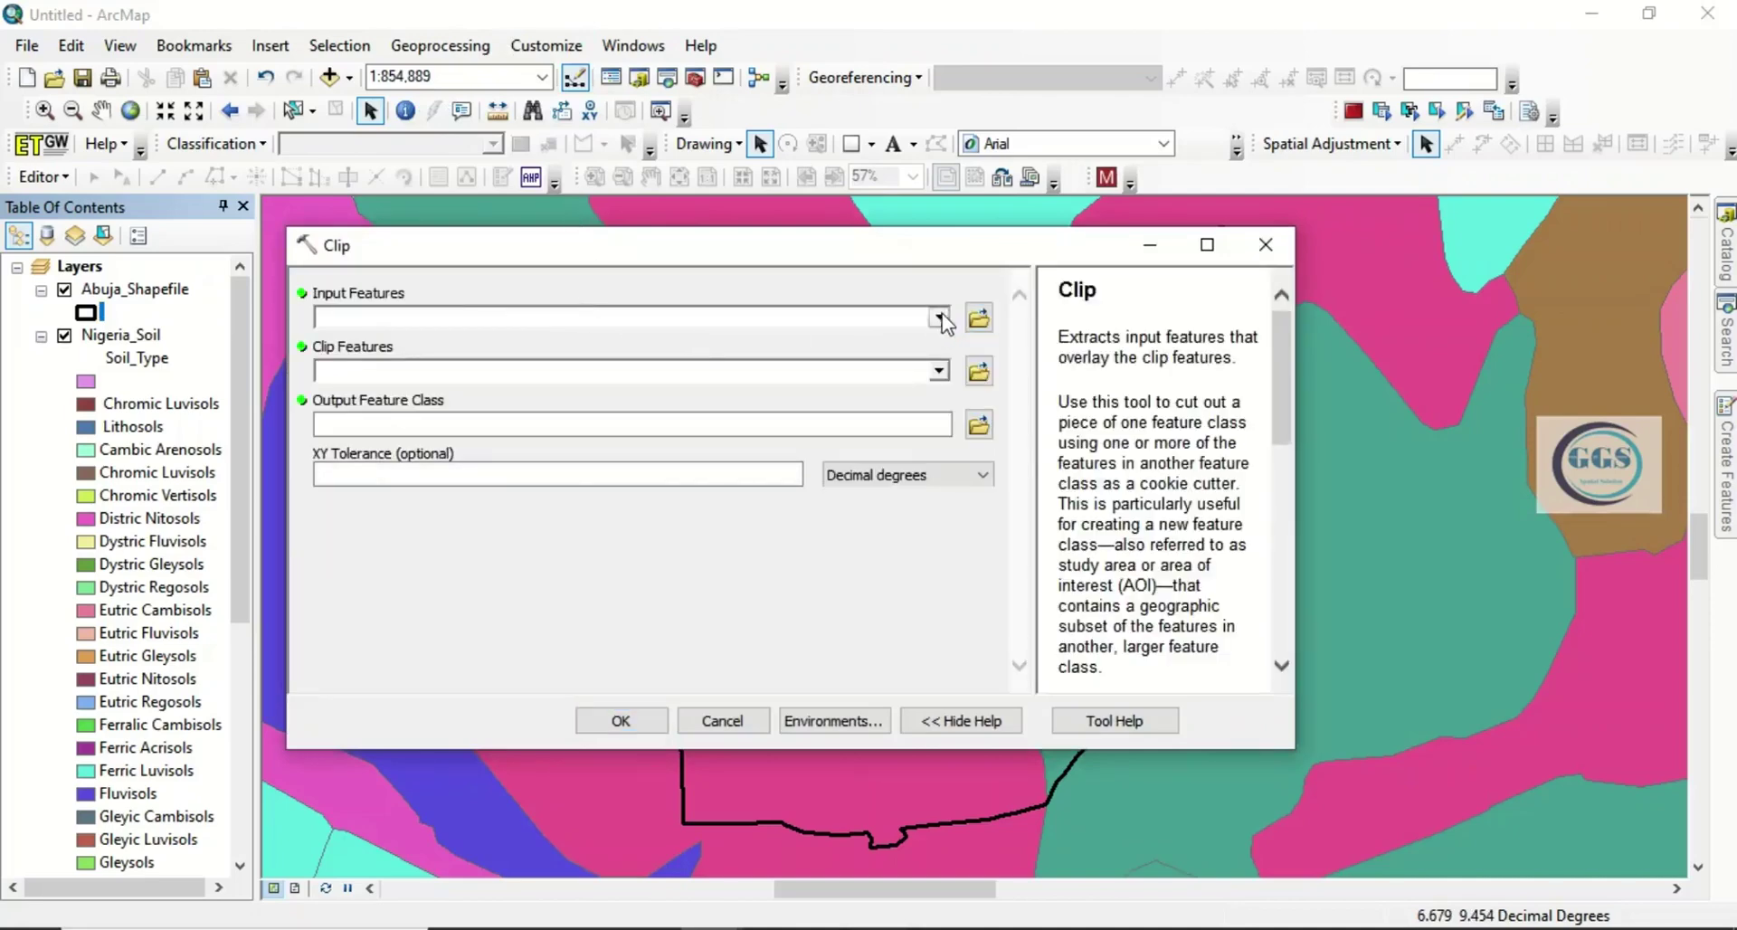
click(939, 317)
click(422, 367)
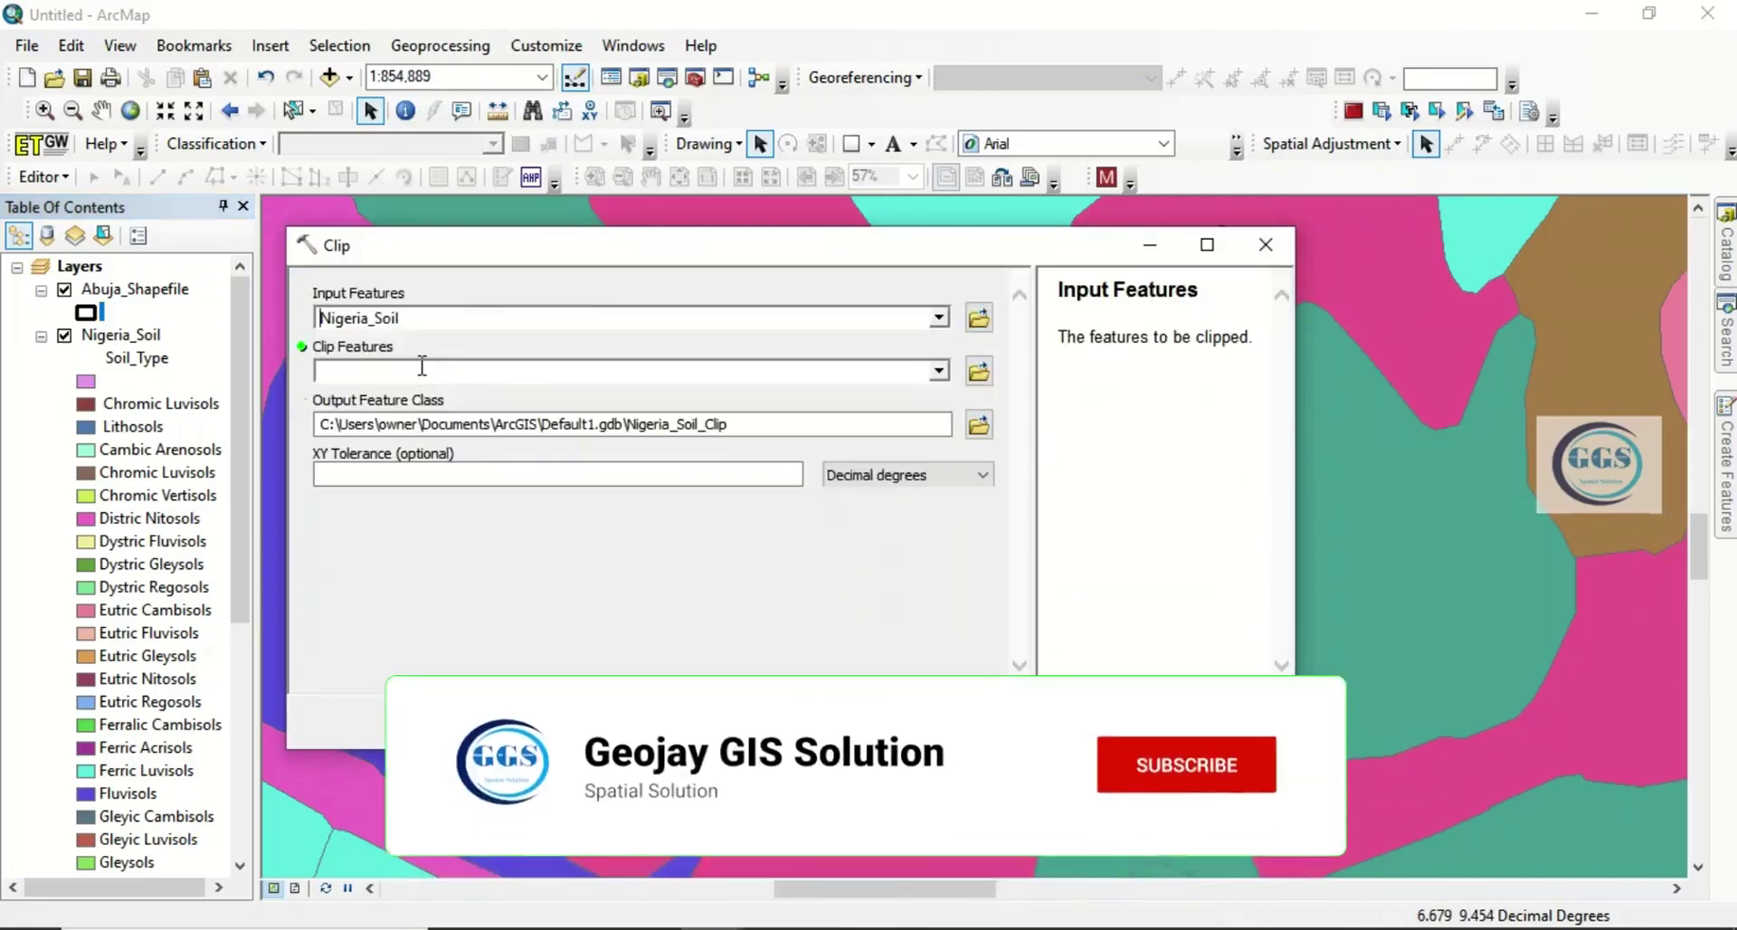
click(939, 371)
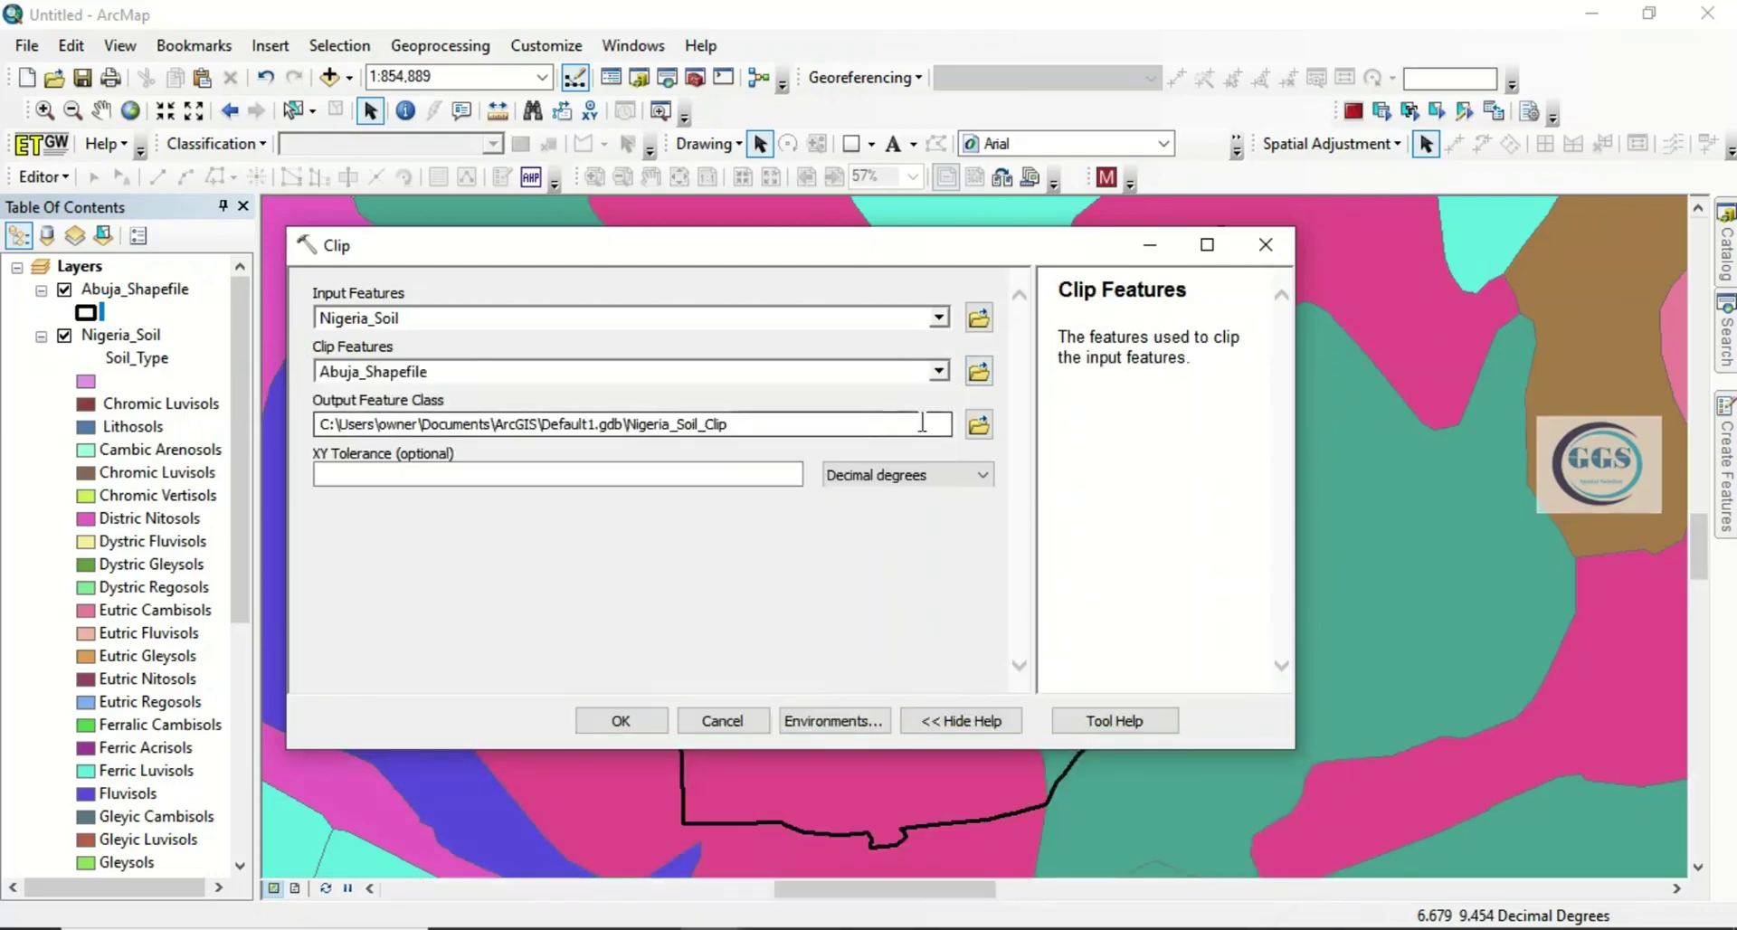
click(977, 426)
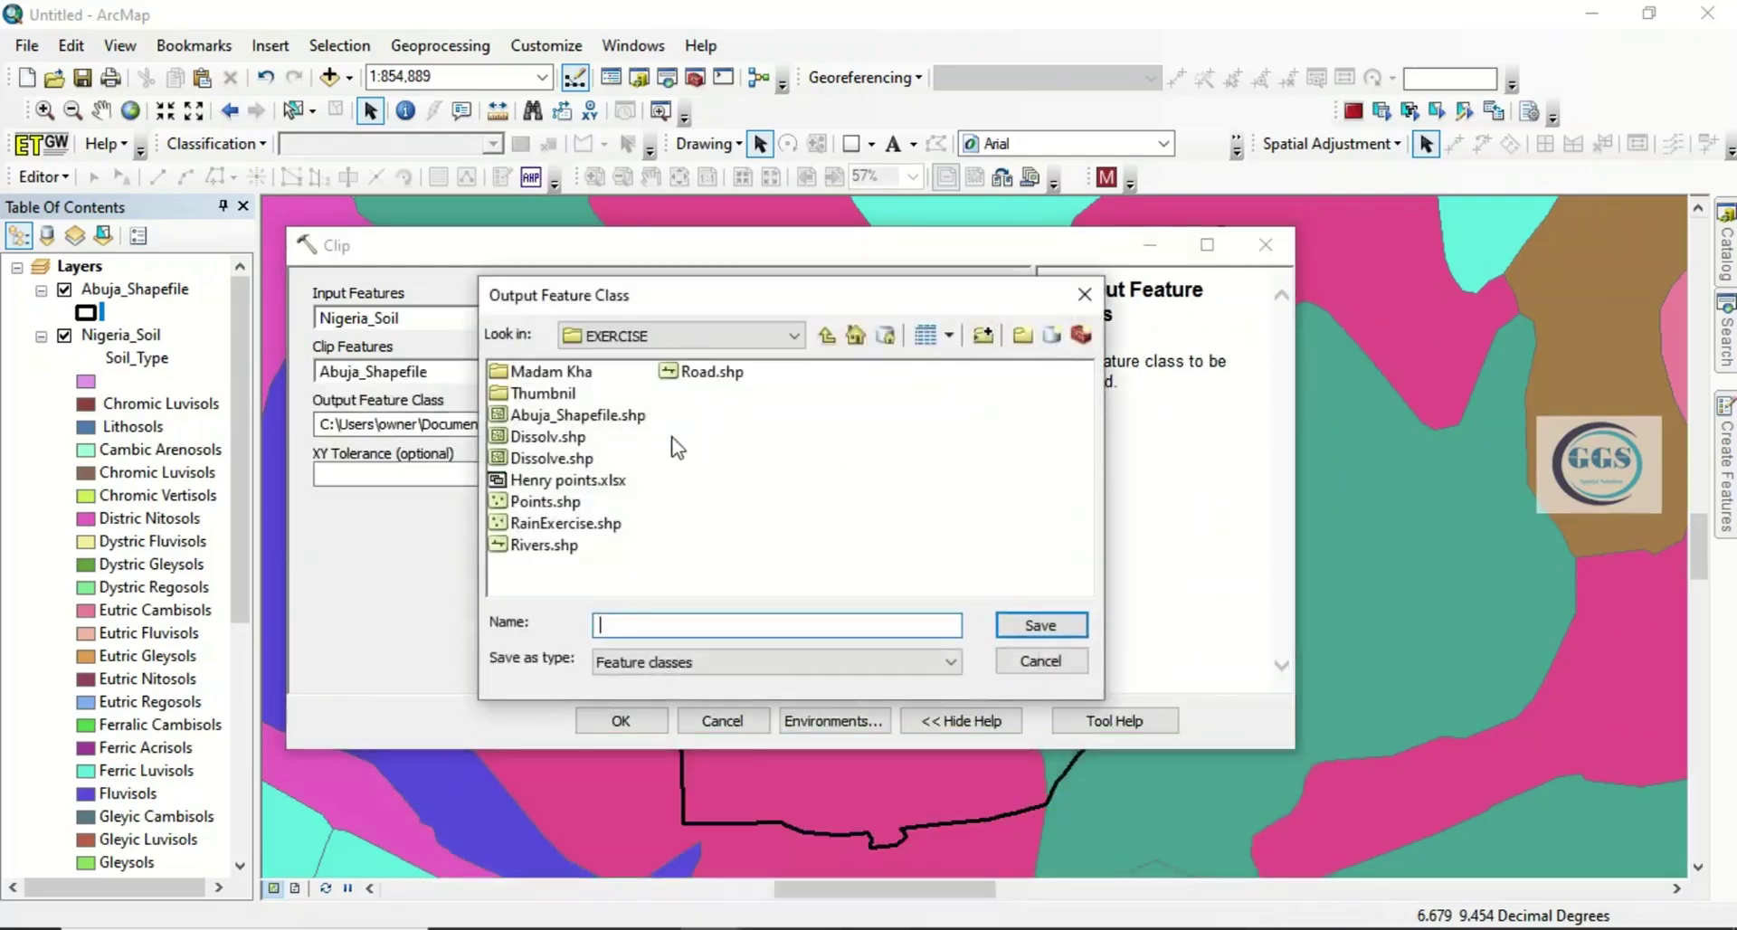
click(552, 416)
drag(735, 625, 663, 624)
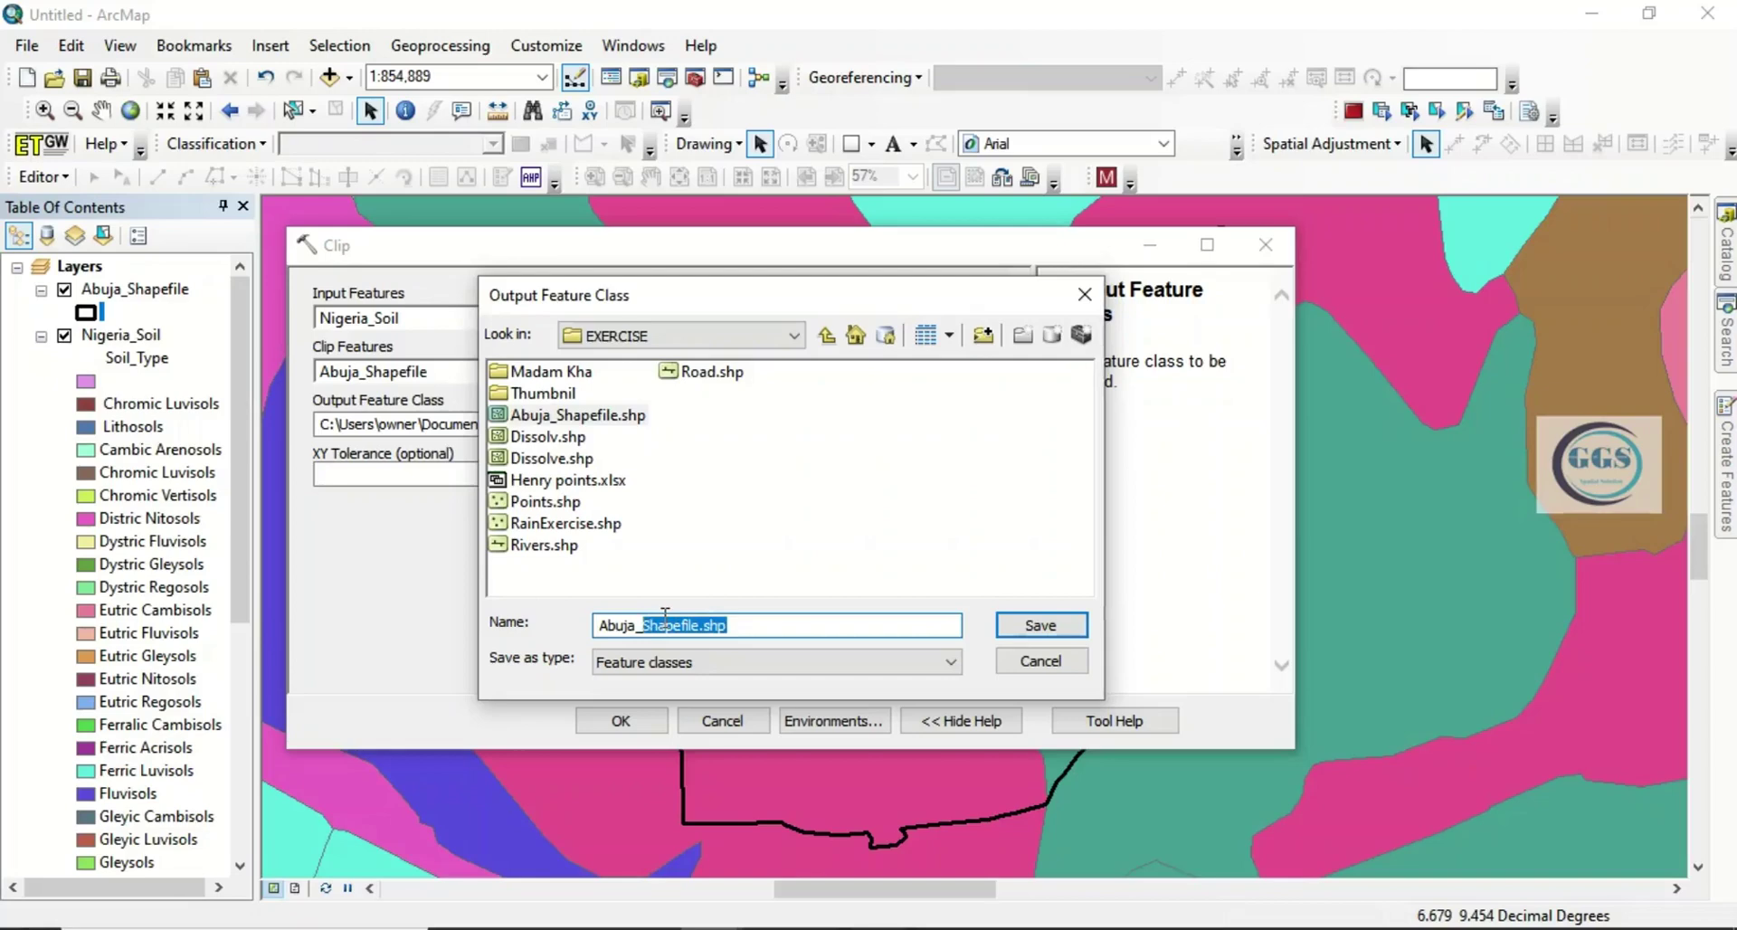
text(soil)
click(1043, 633)
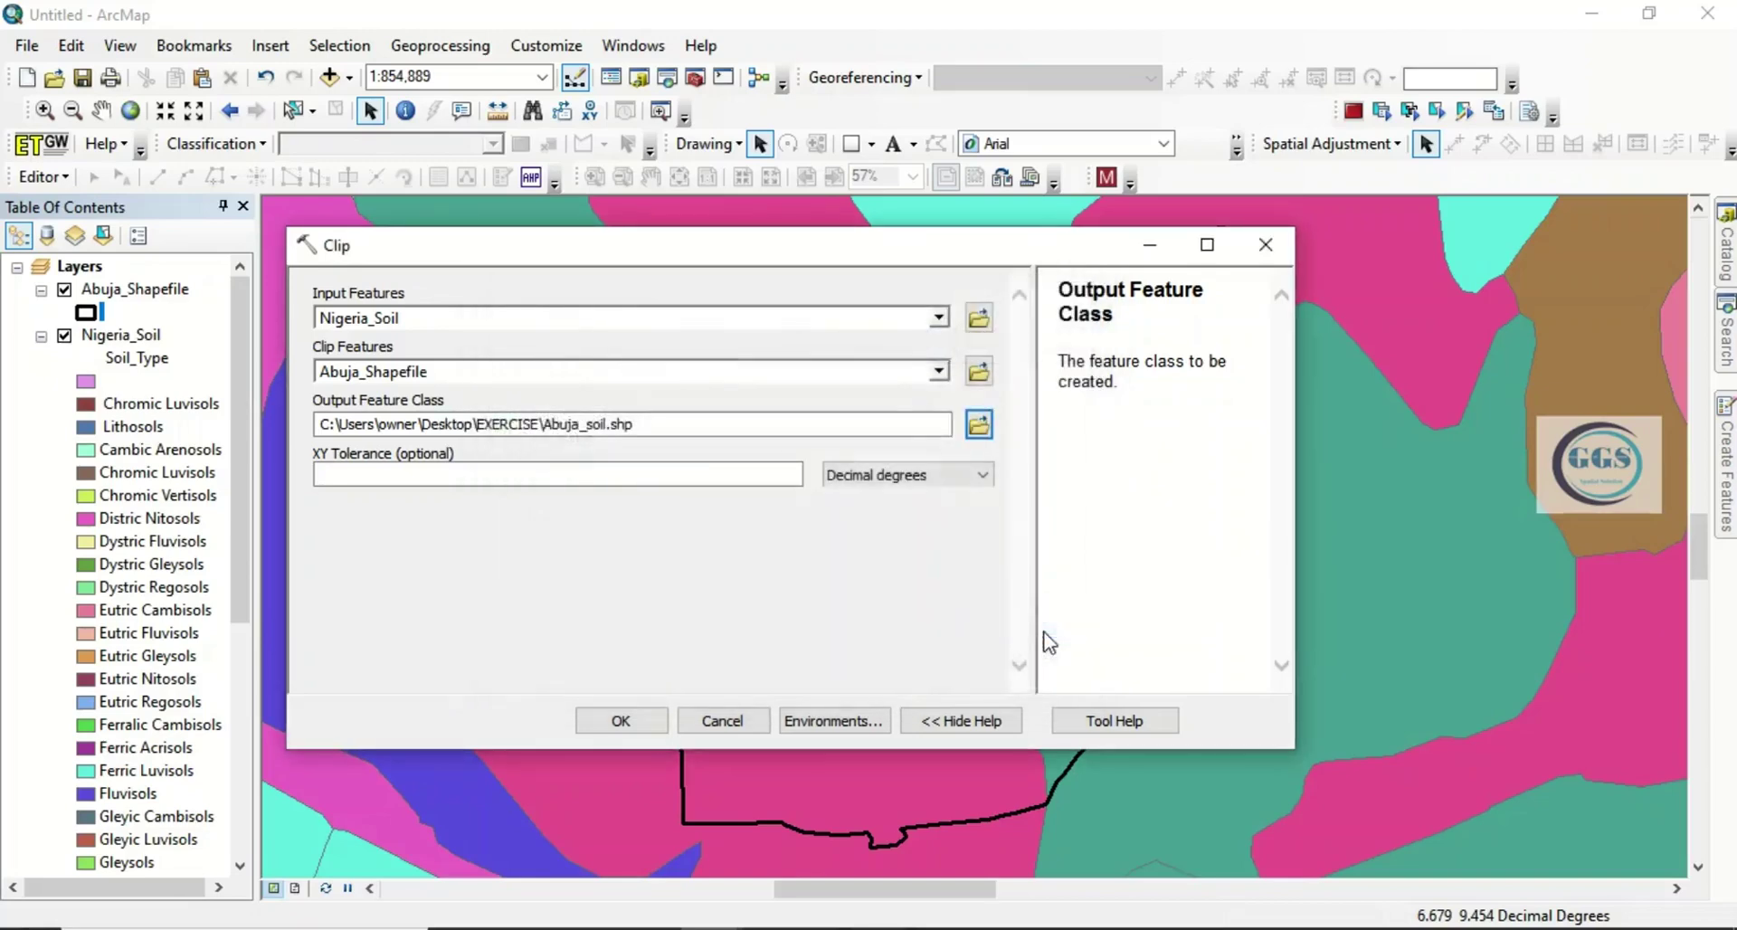
click(627, 729)
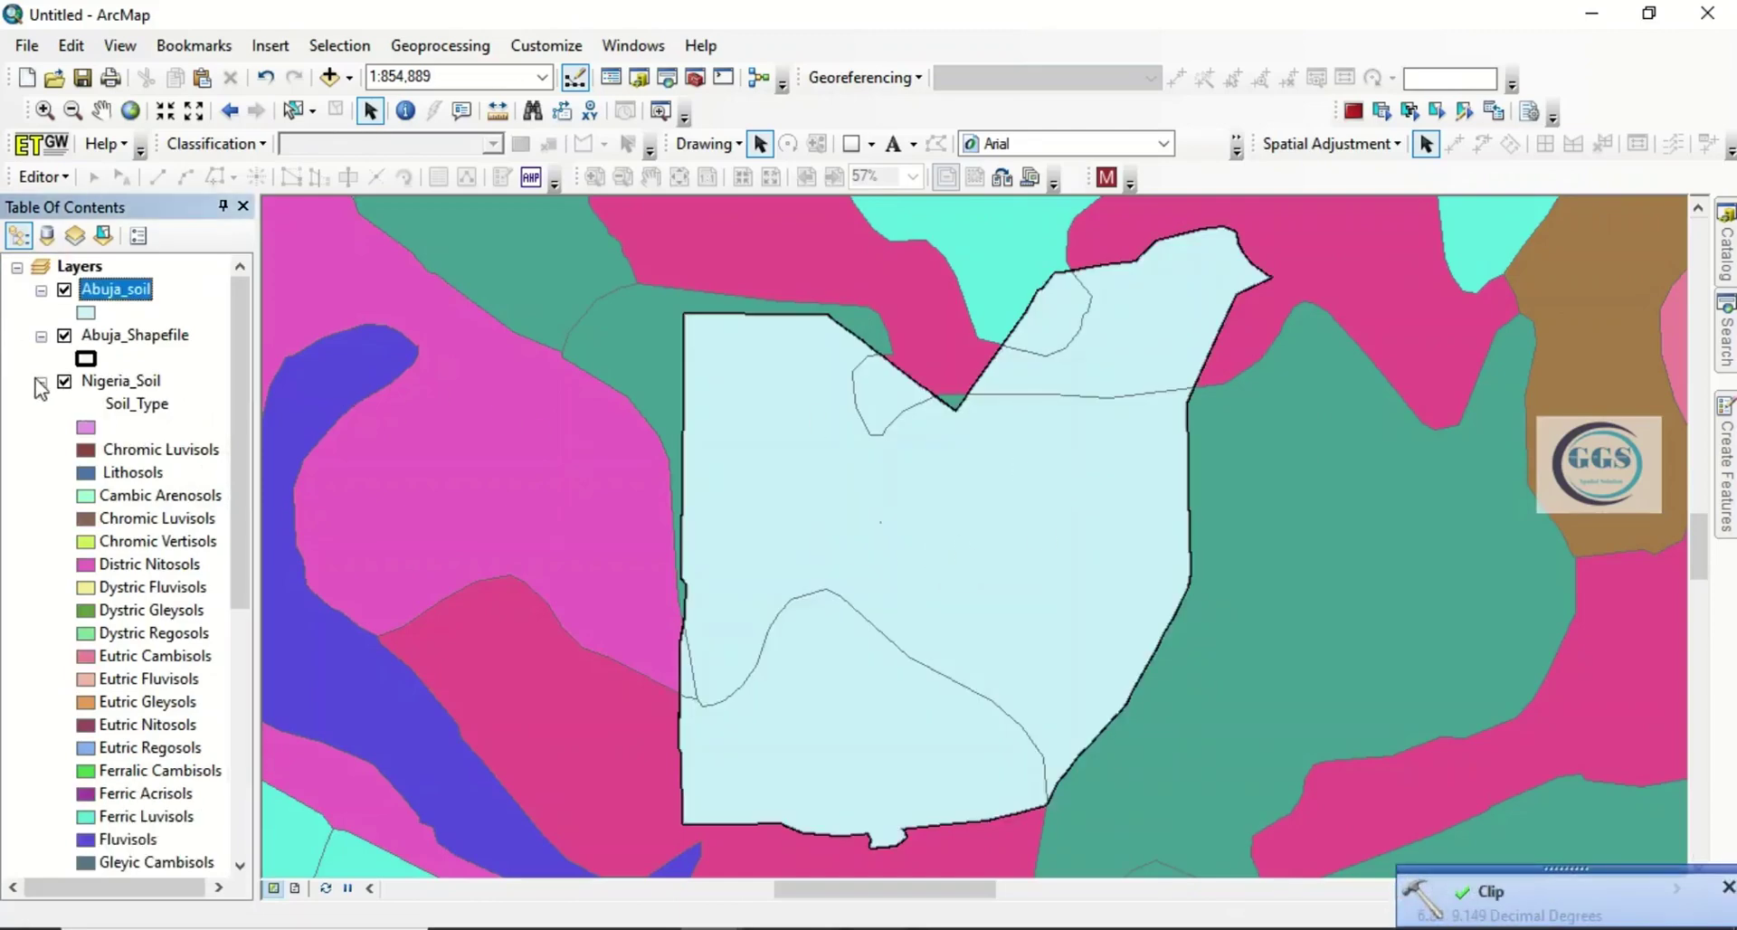
Hide and collapse Nigeria_Soil, then review Abuja_soil's attribute table of five clipped polygons.
click(65, 381)
click(41, 382)
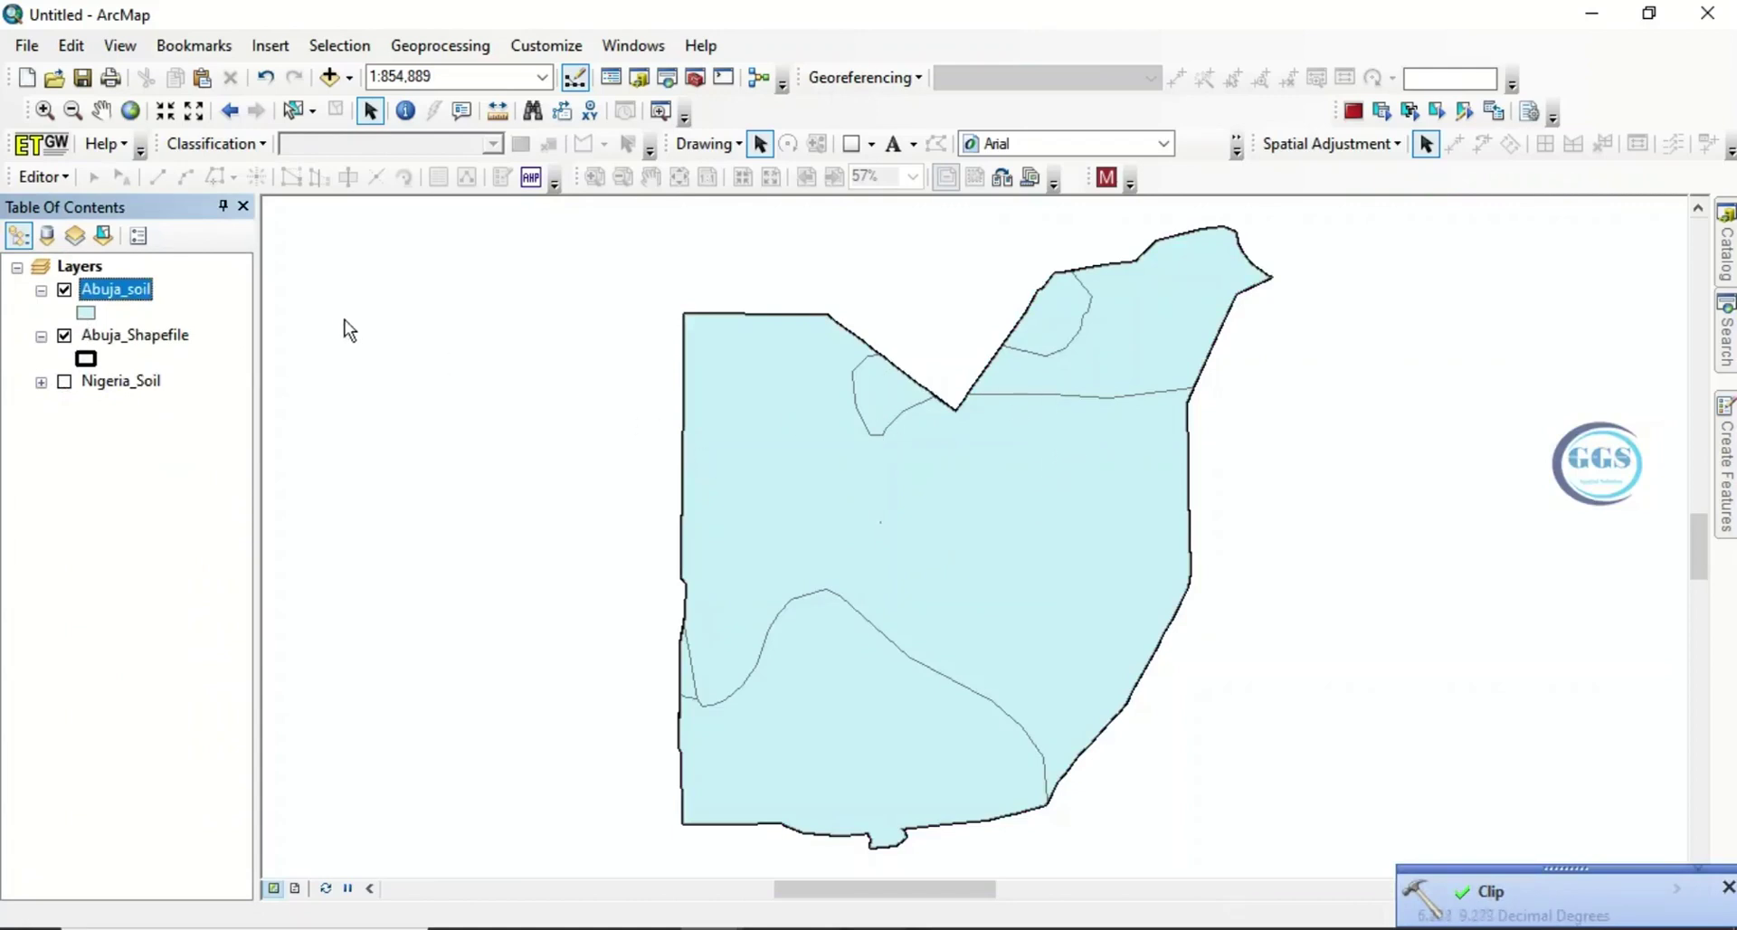
right_click(111, 294)
click(176, 364)
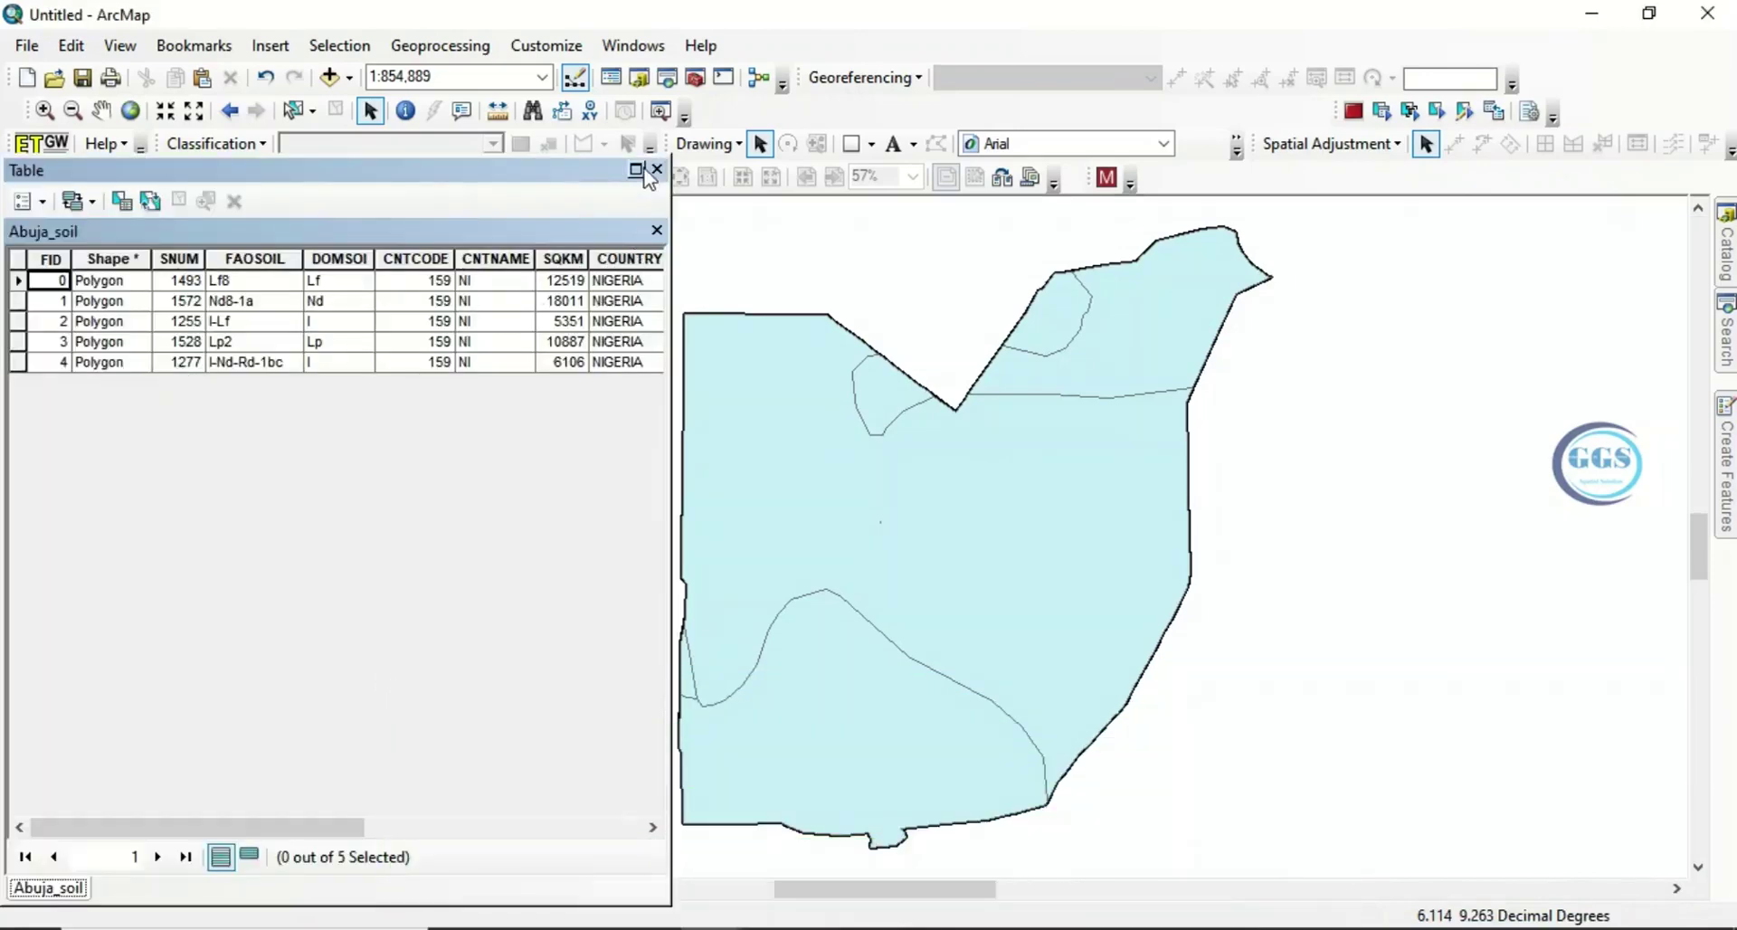
click(638, 170)
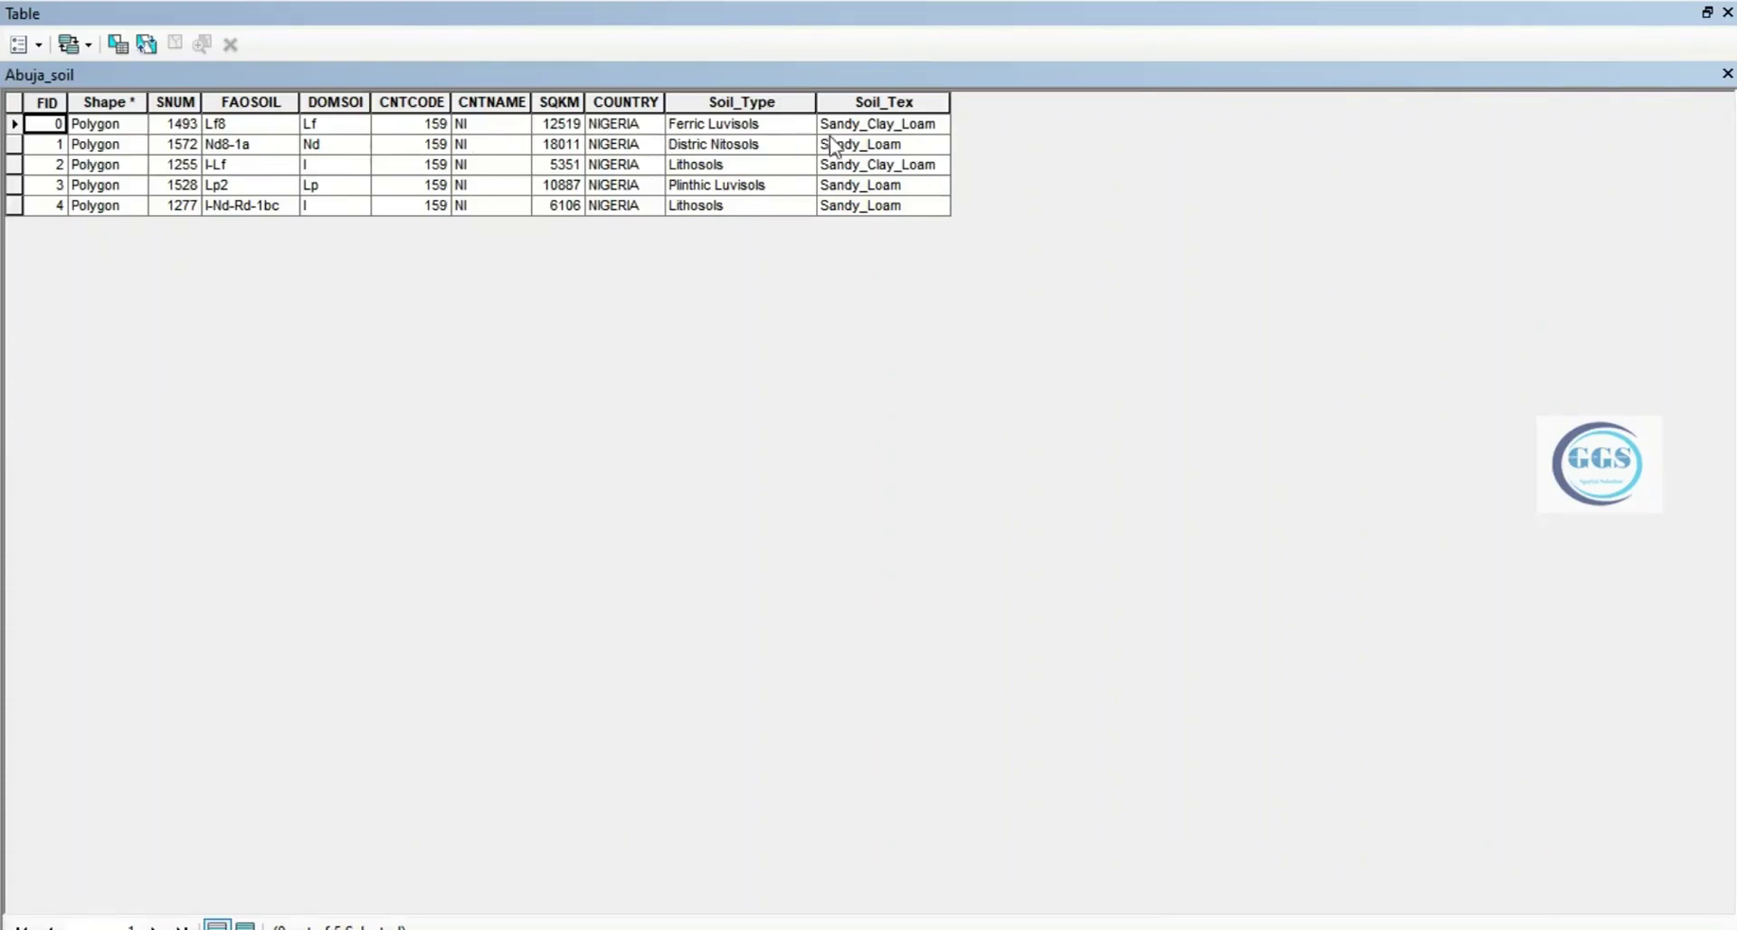
click(1727, 13)
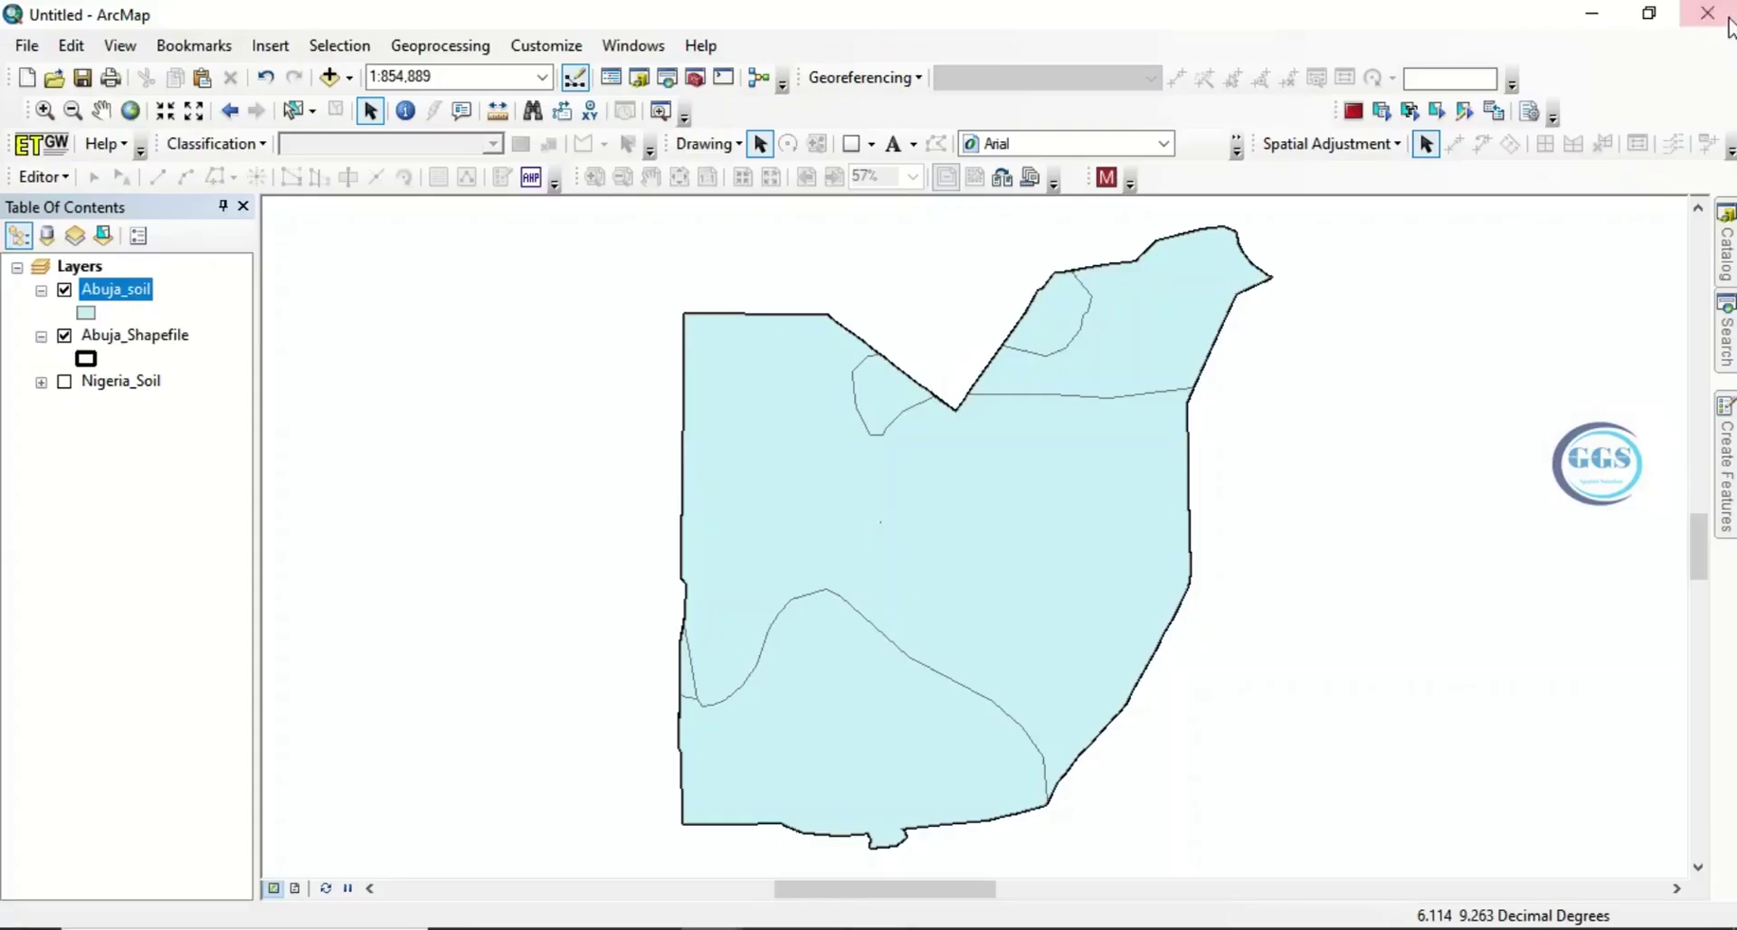
Symbolize Abuja_soil by unique Soil_Tex values, showing Sandy_Clay_Loam and Sandy_Loam.
right_click(118, 298)
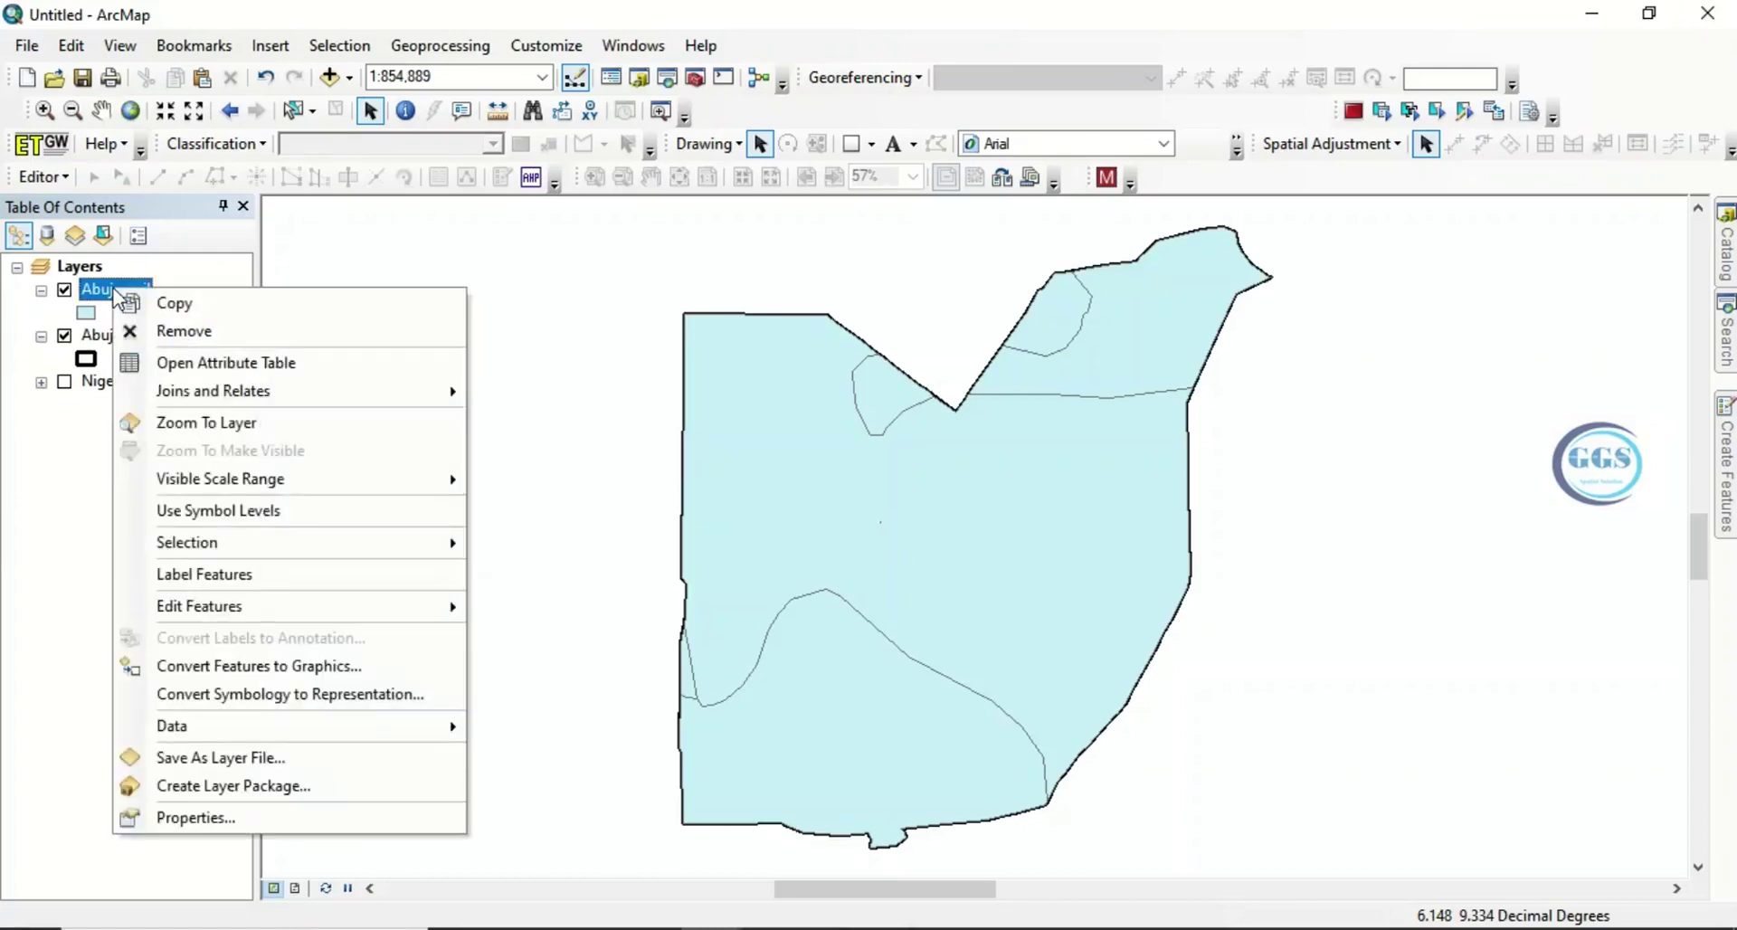
click(199, 818)
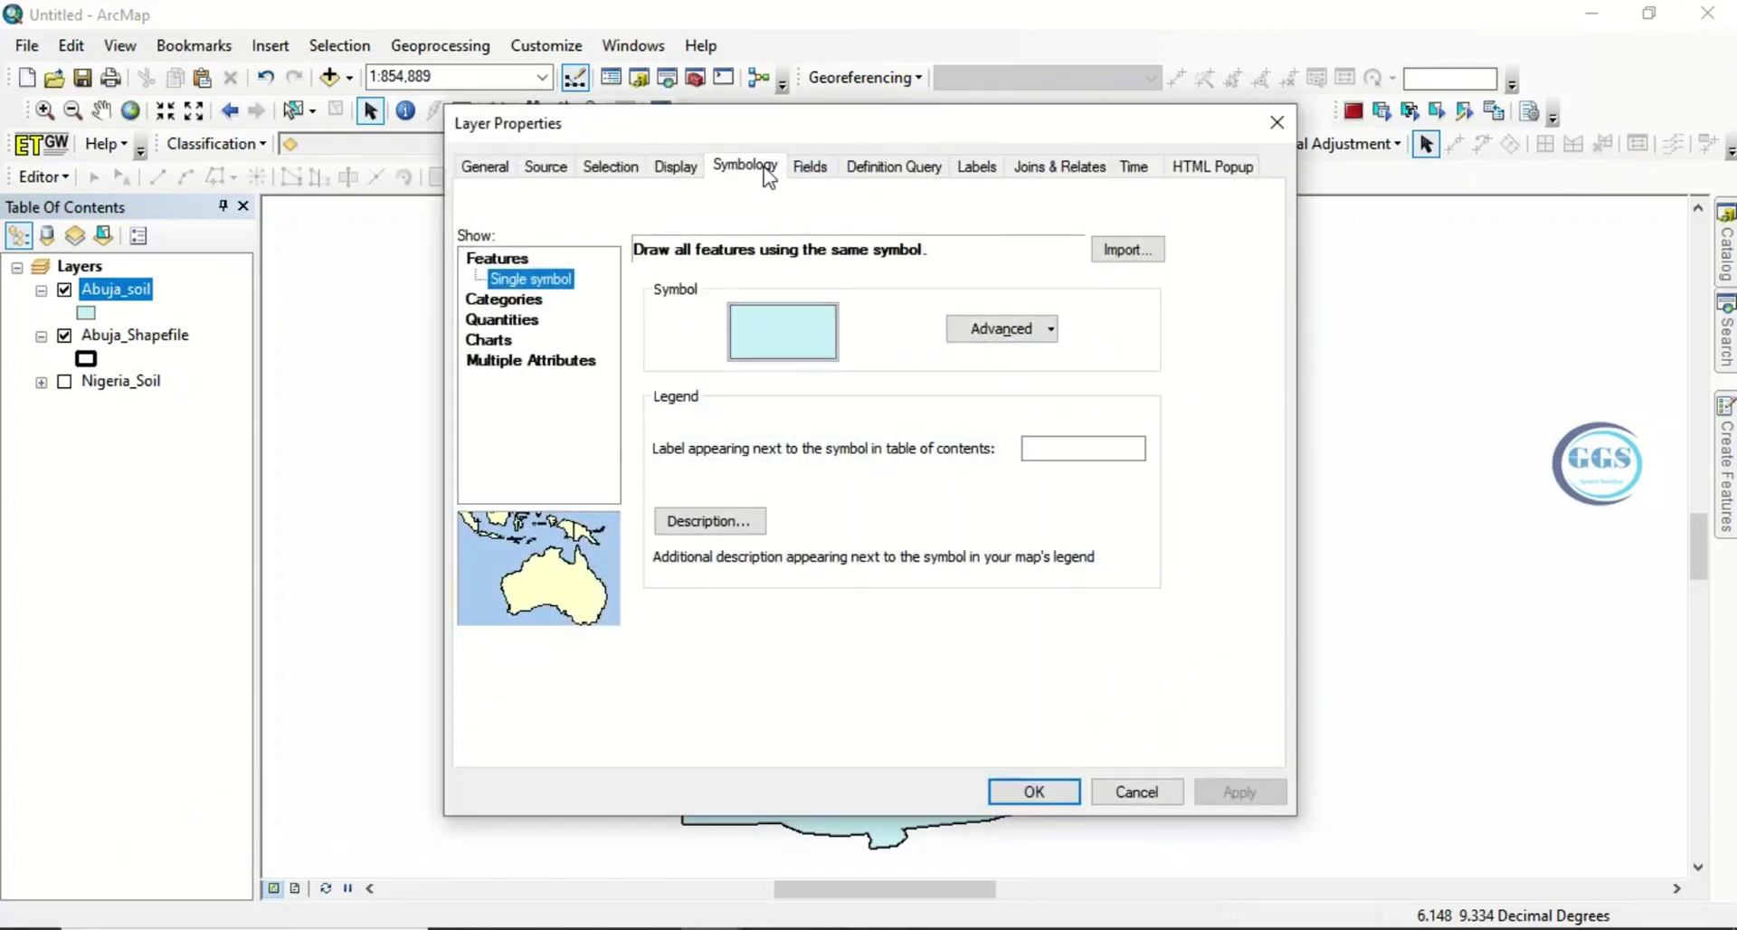
click(521, 303)
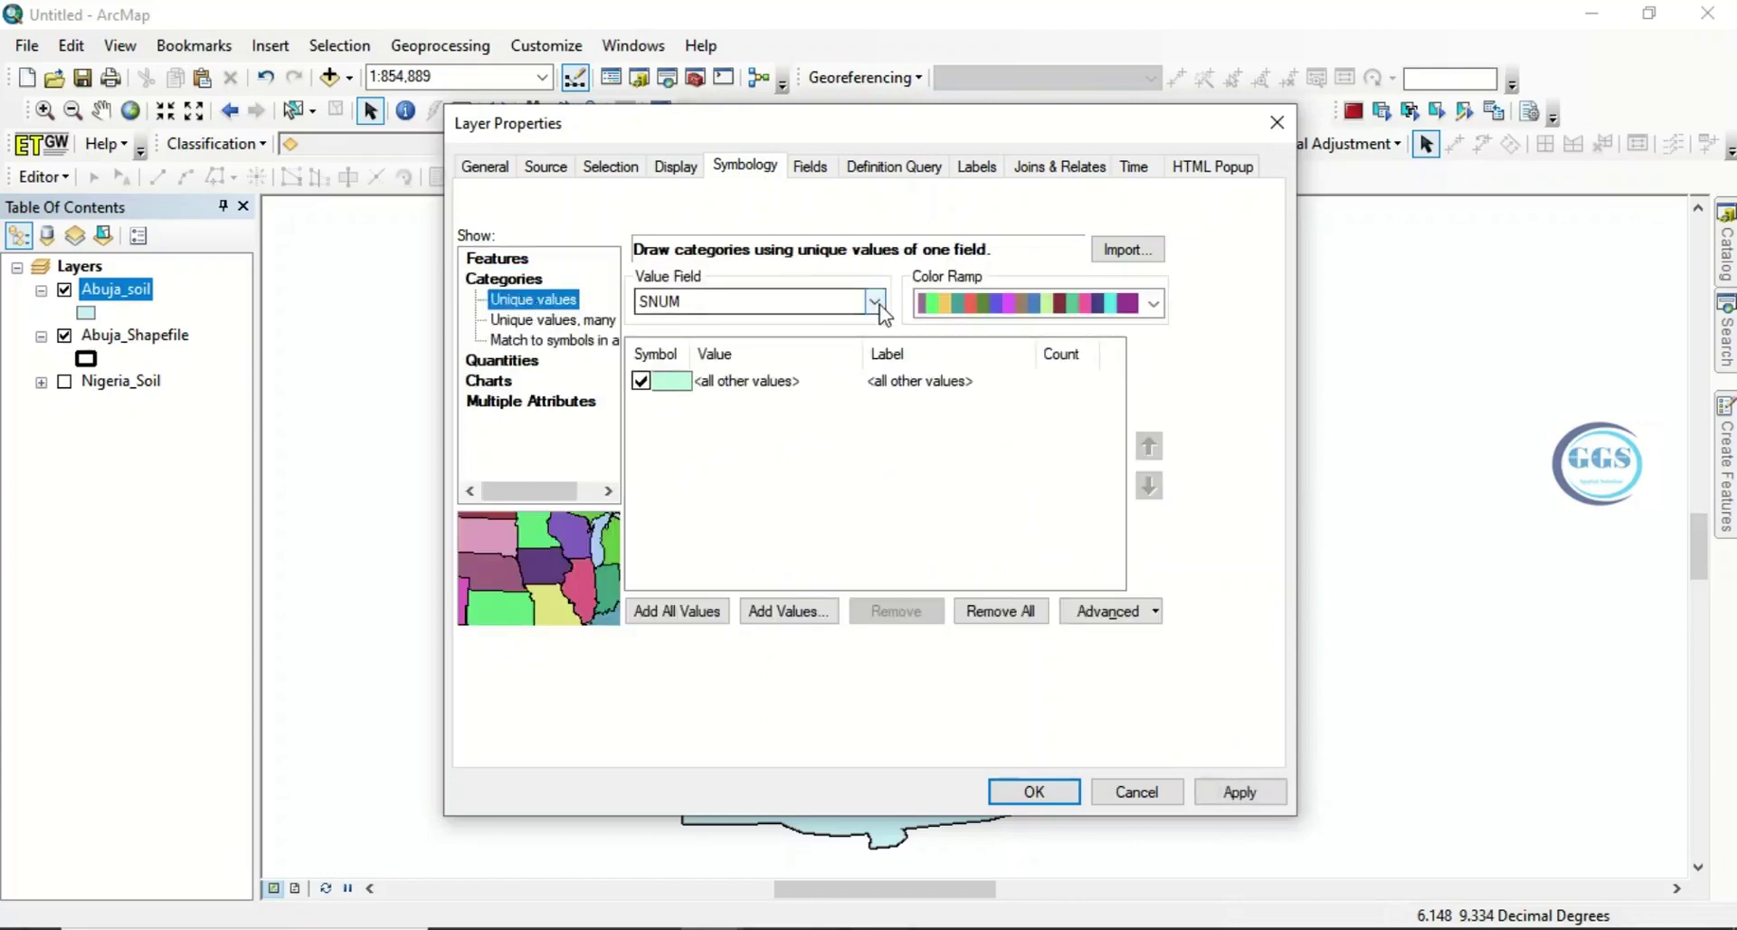
click(874, 304)
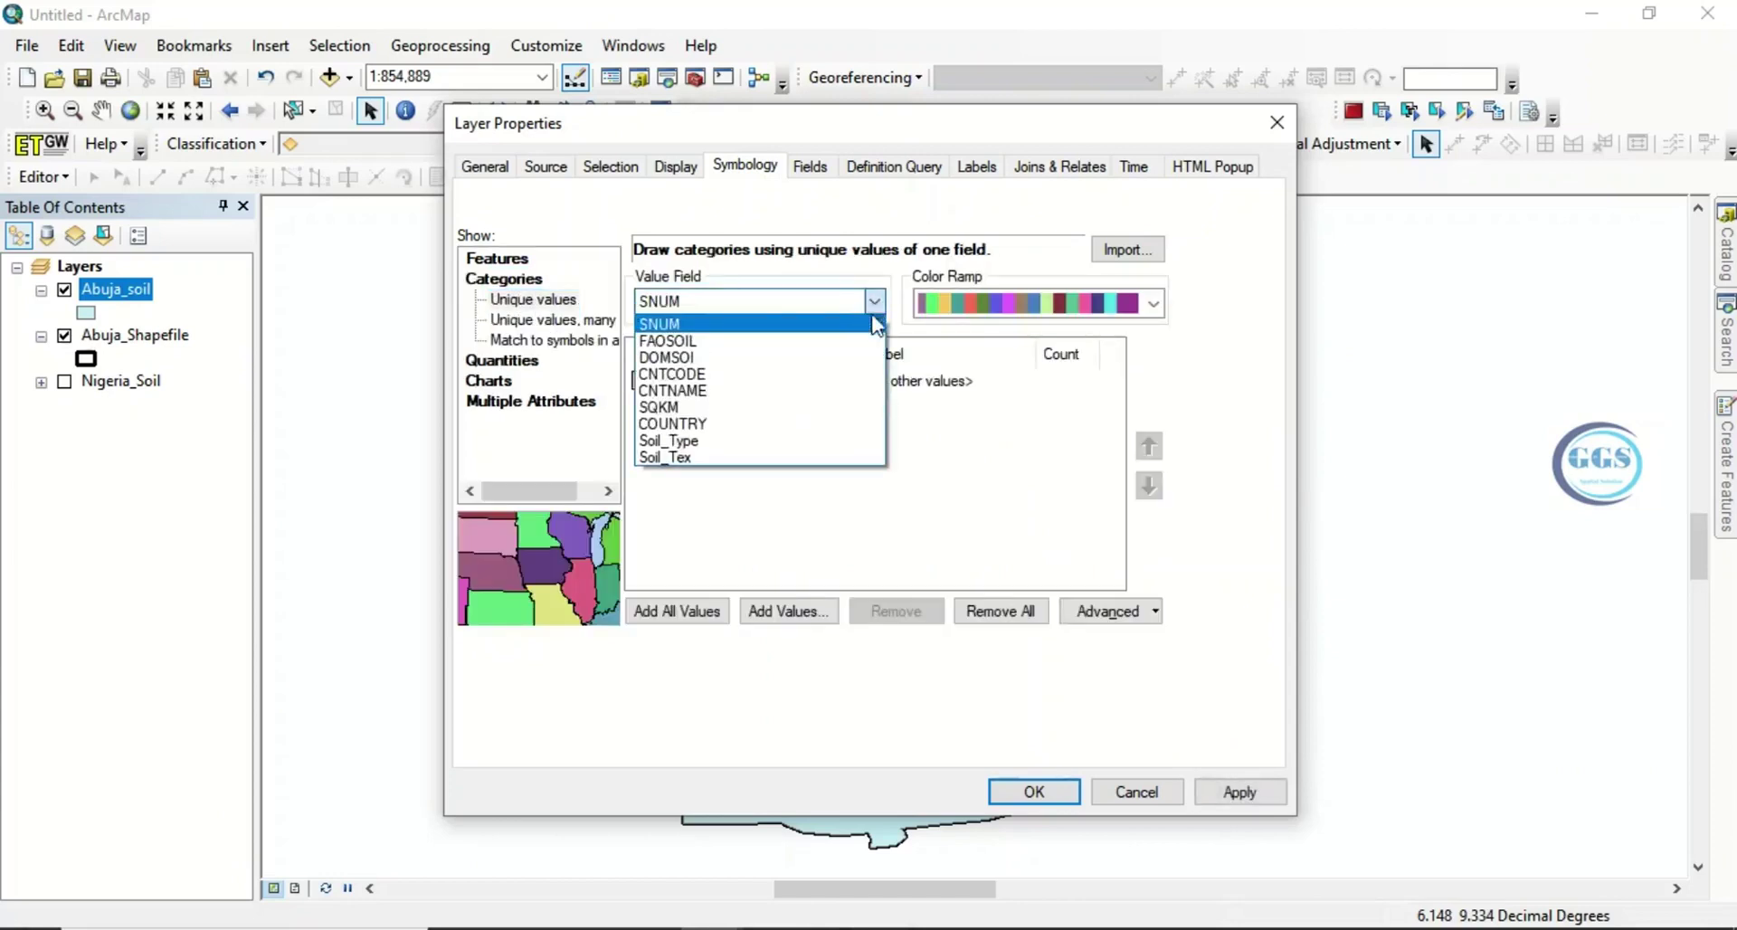
click(674, 459)
click(672, 606)
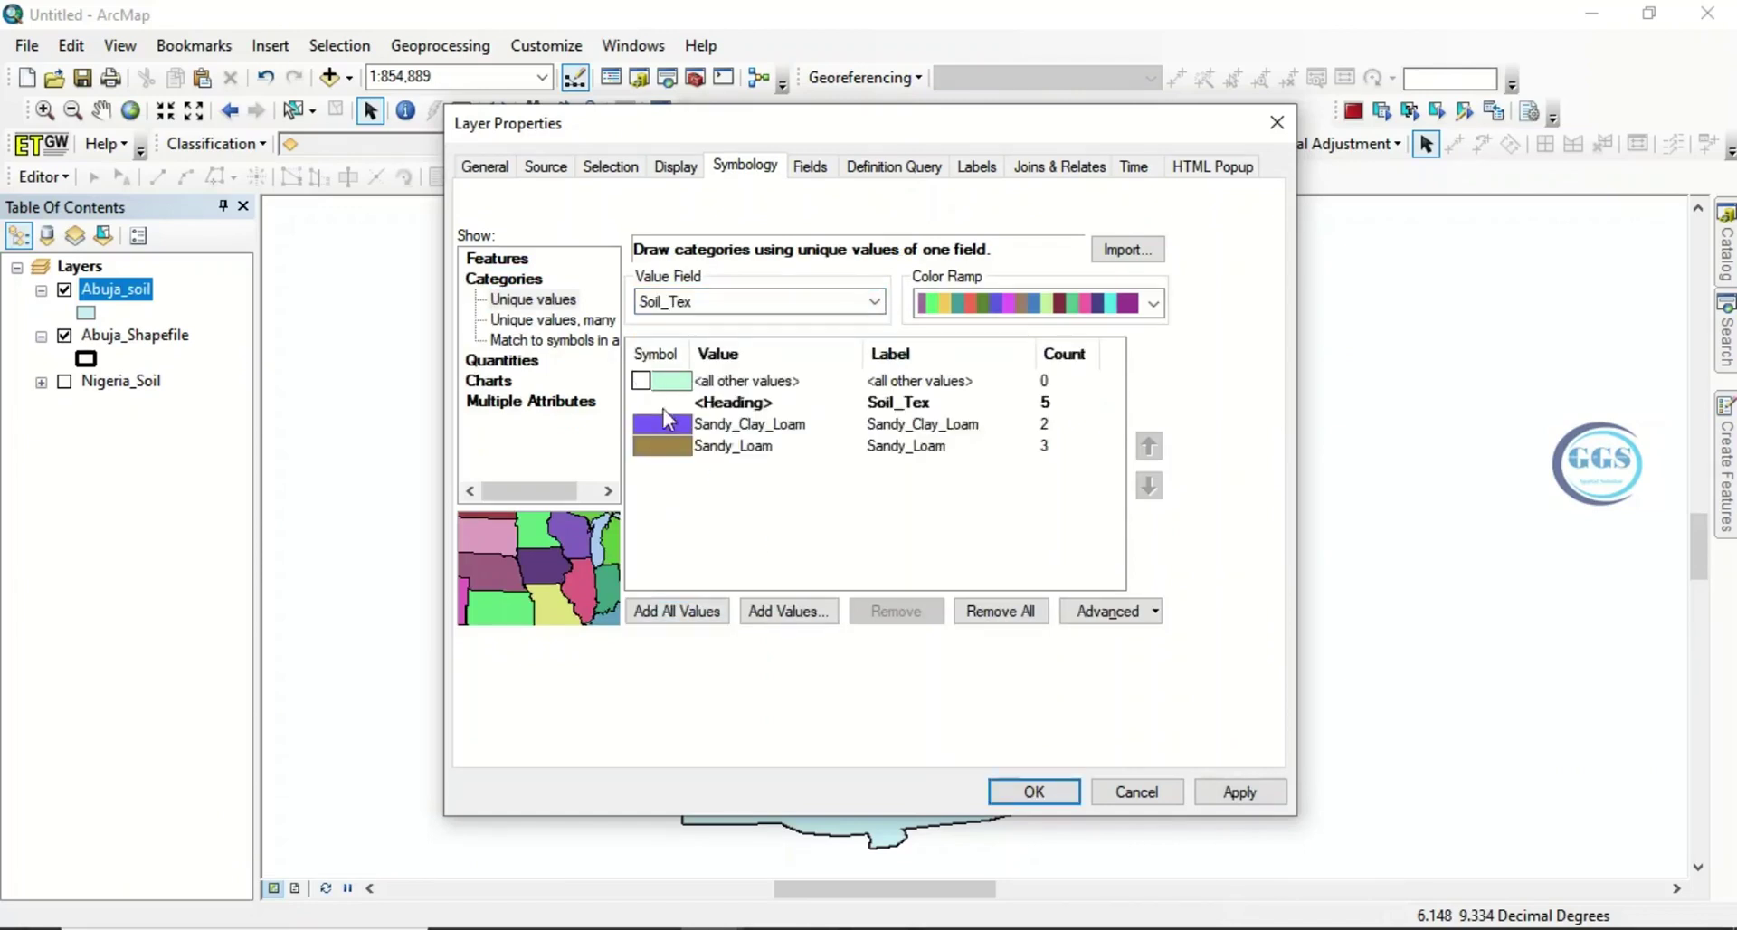
click(1028, 795)
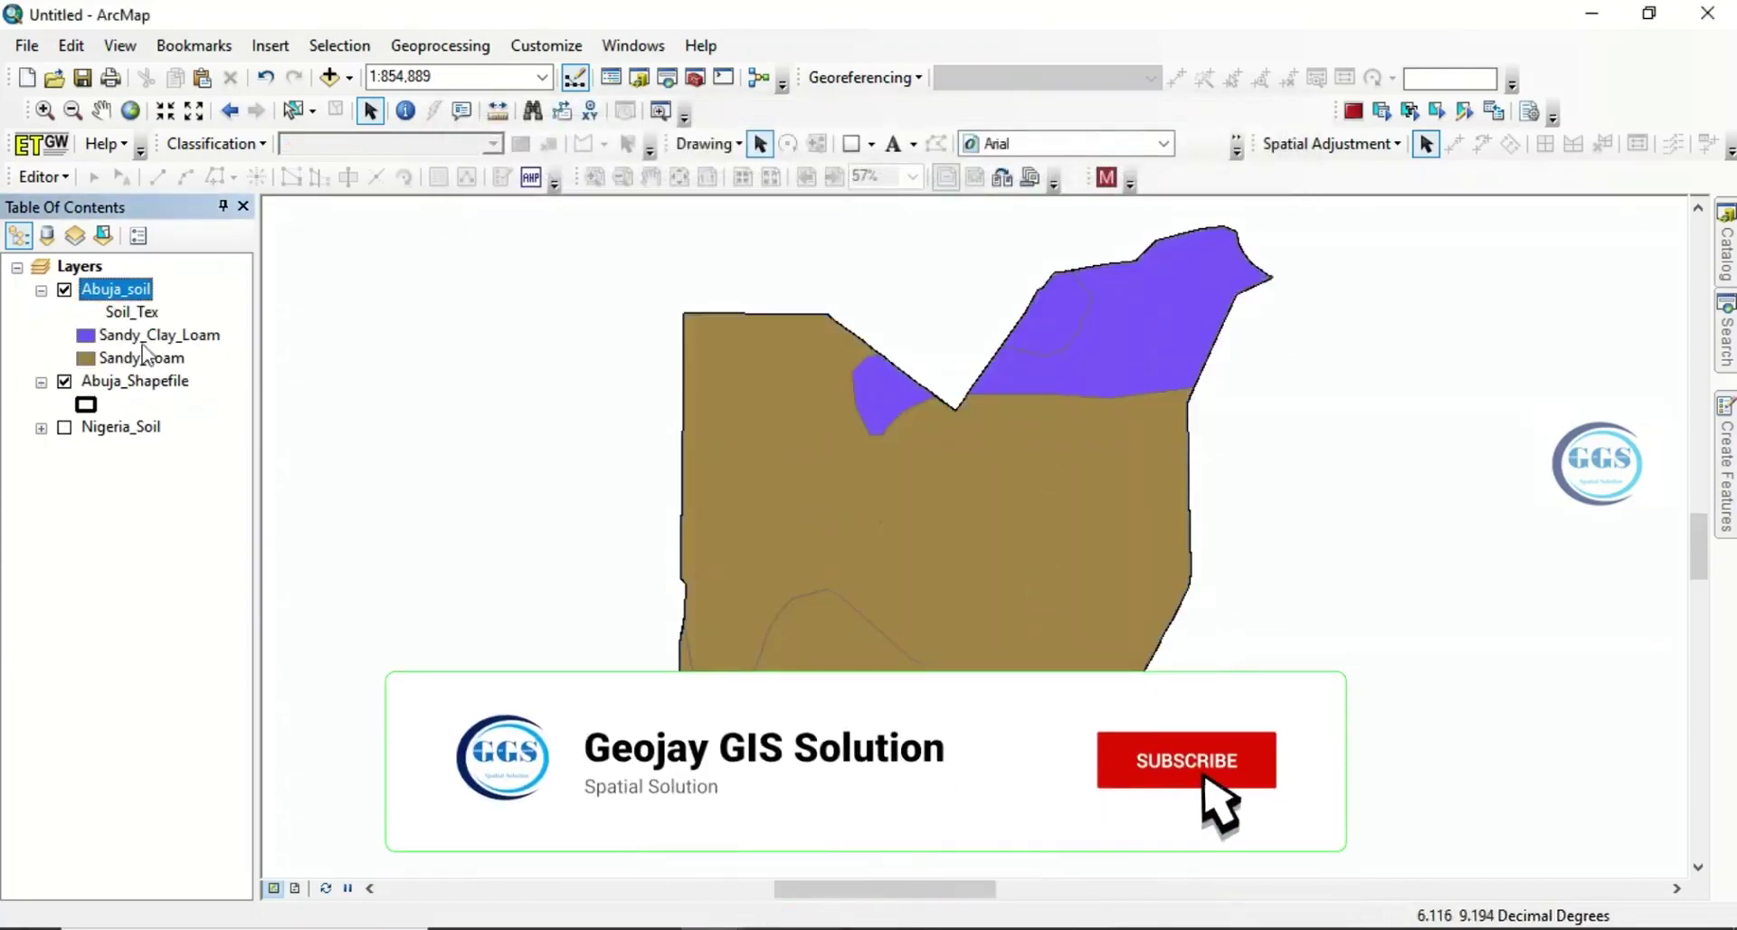
Reclassify Abuja_soil by Soil_Type into its four soil classes and switch to Layout View.
right_click(117, 292)
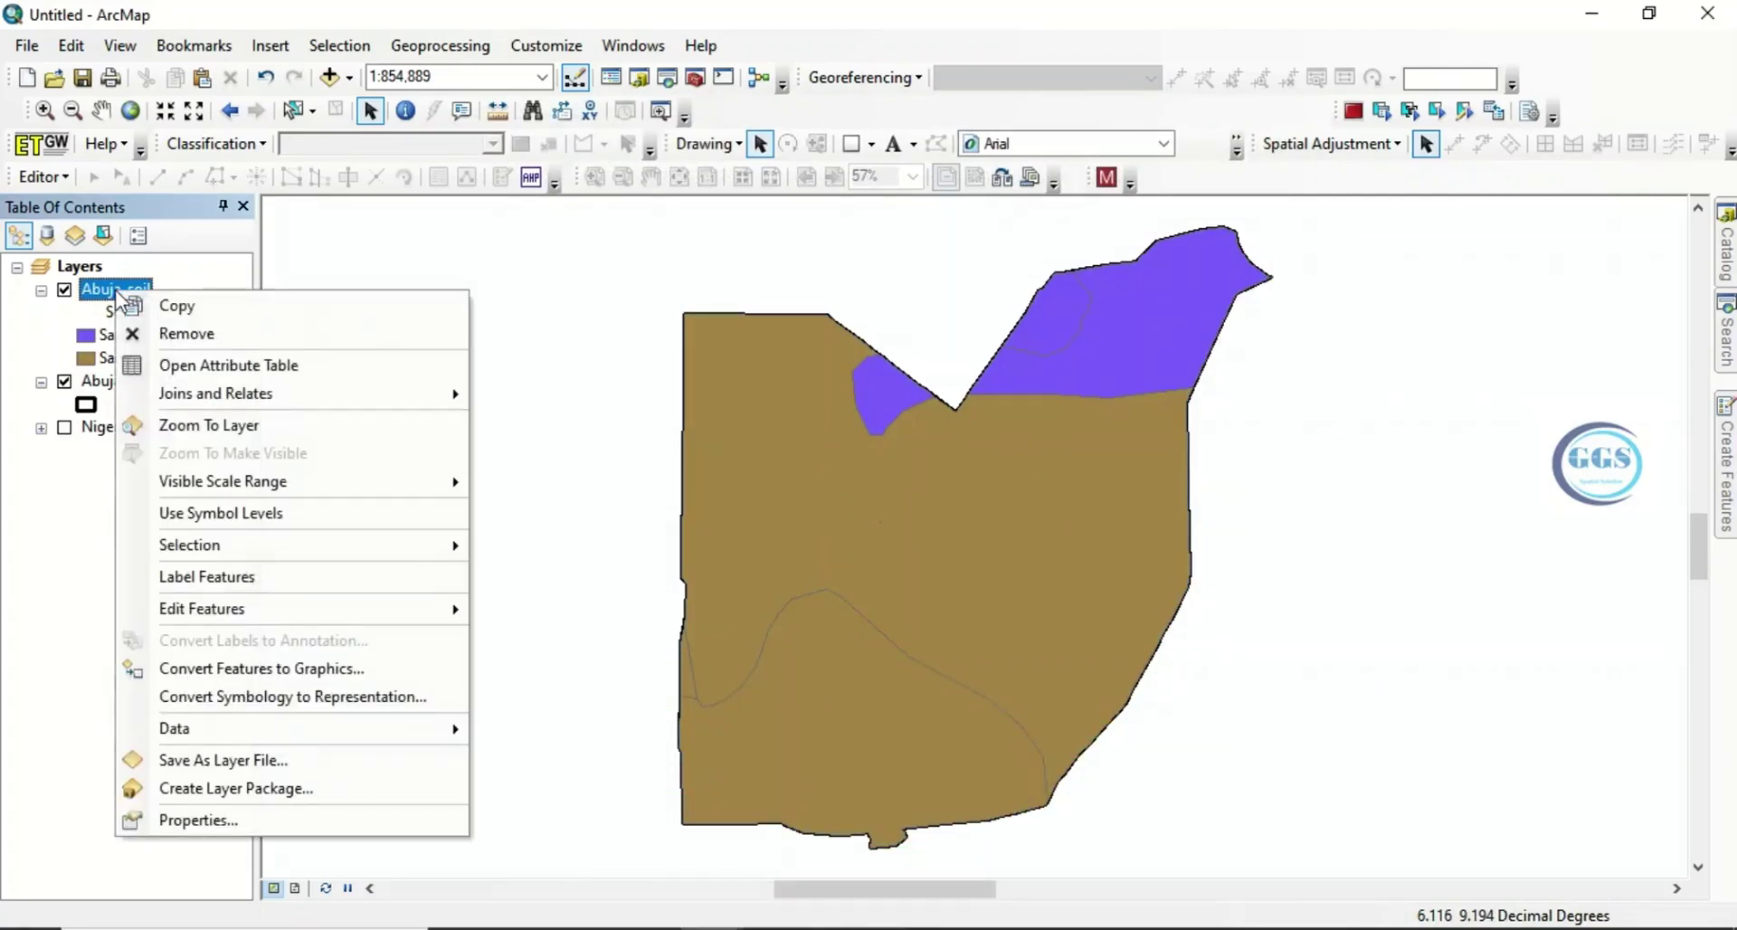
click(198, 821)
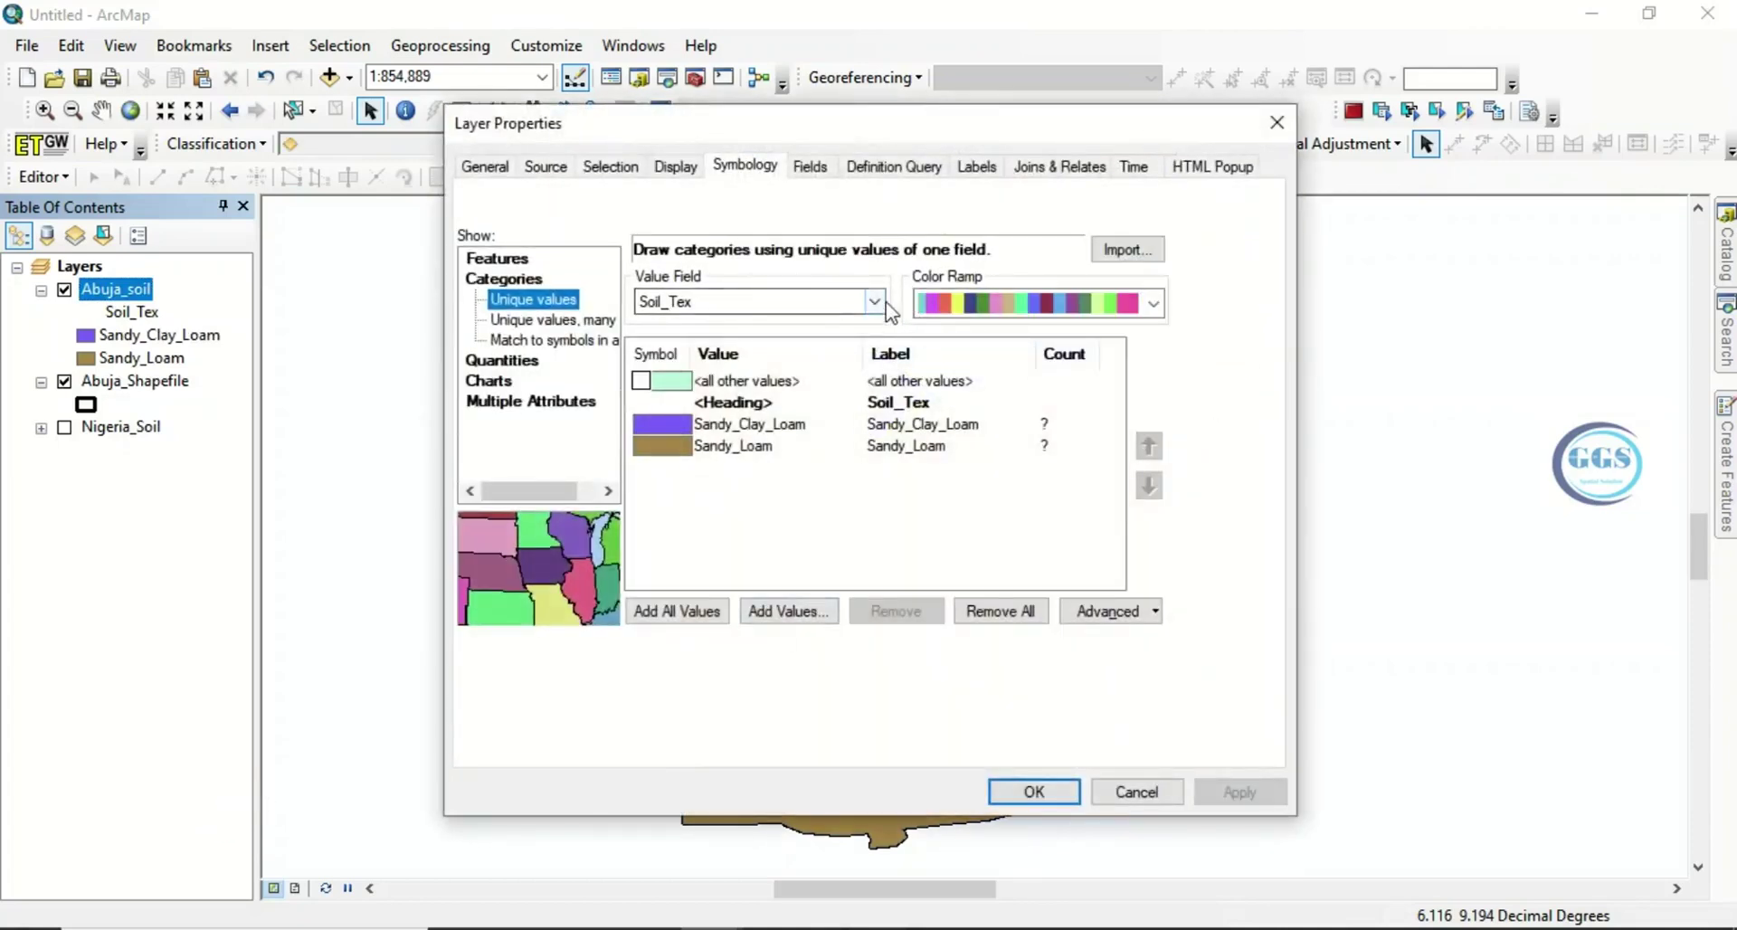
click(874, 303)
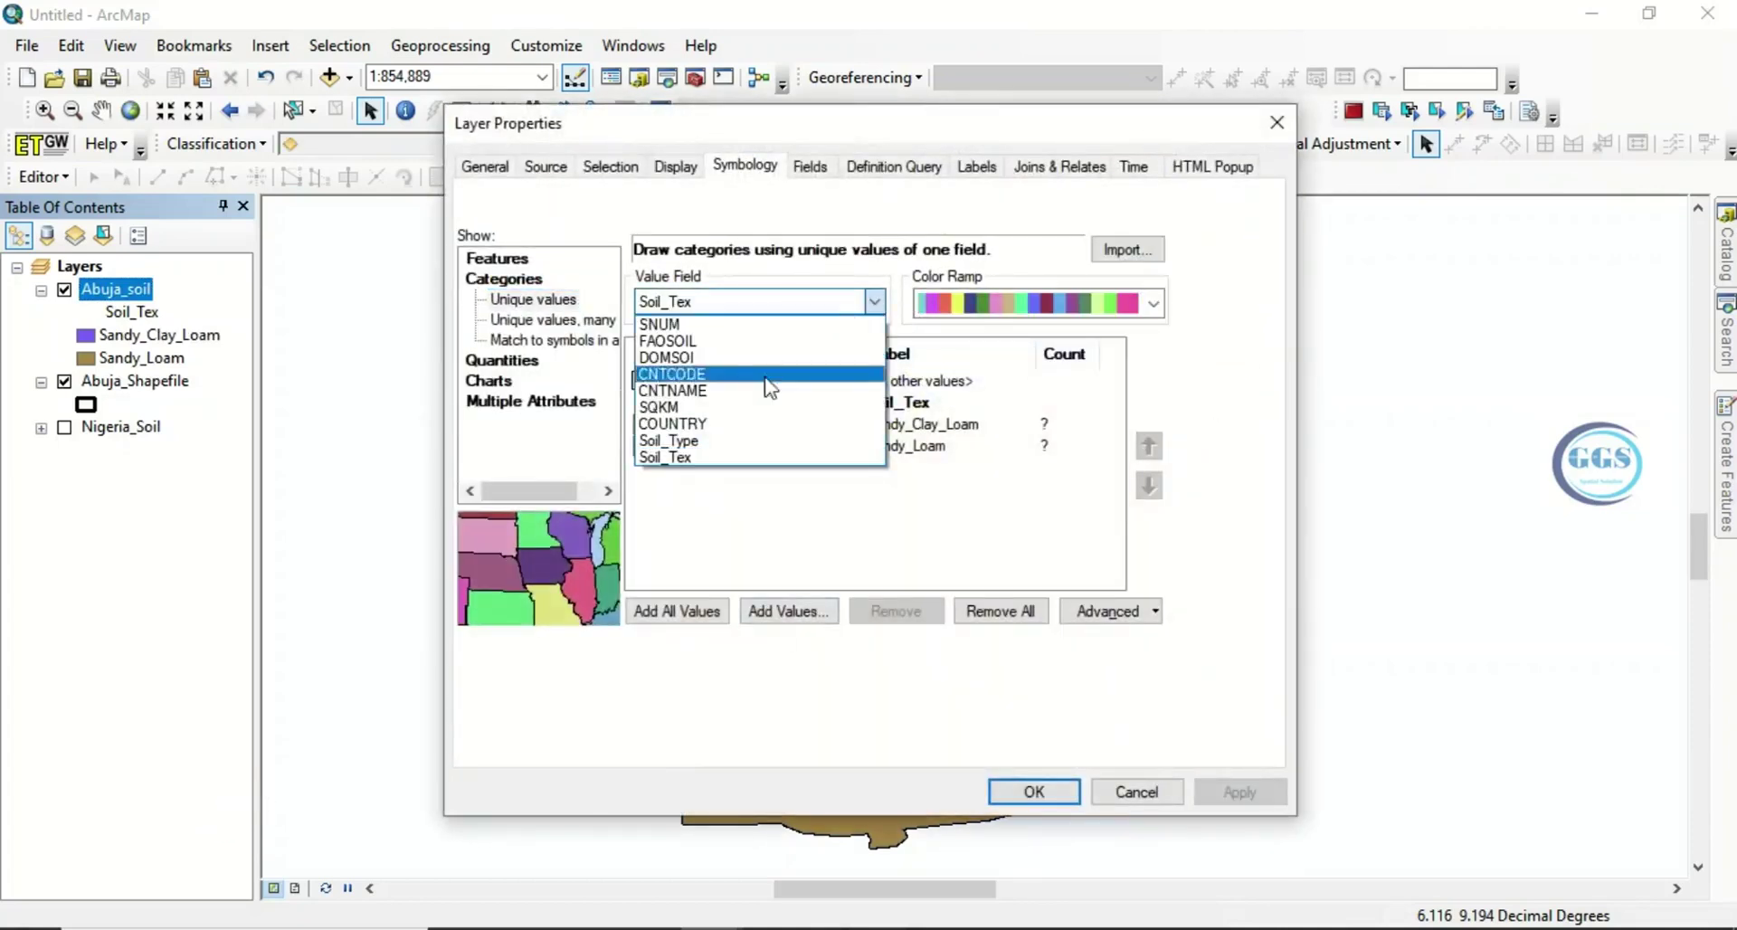
click(681, 441)
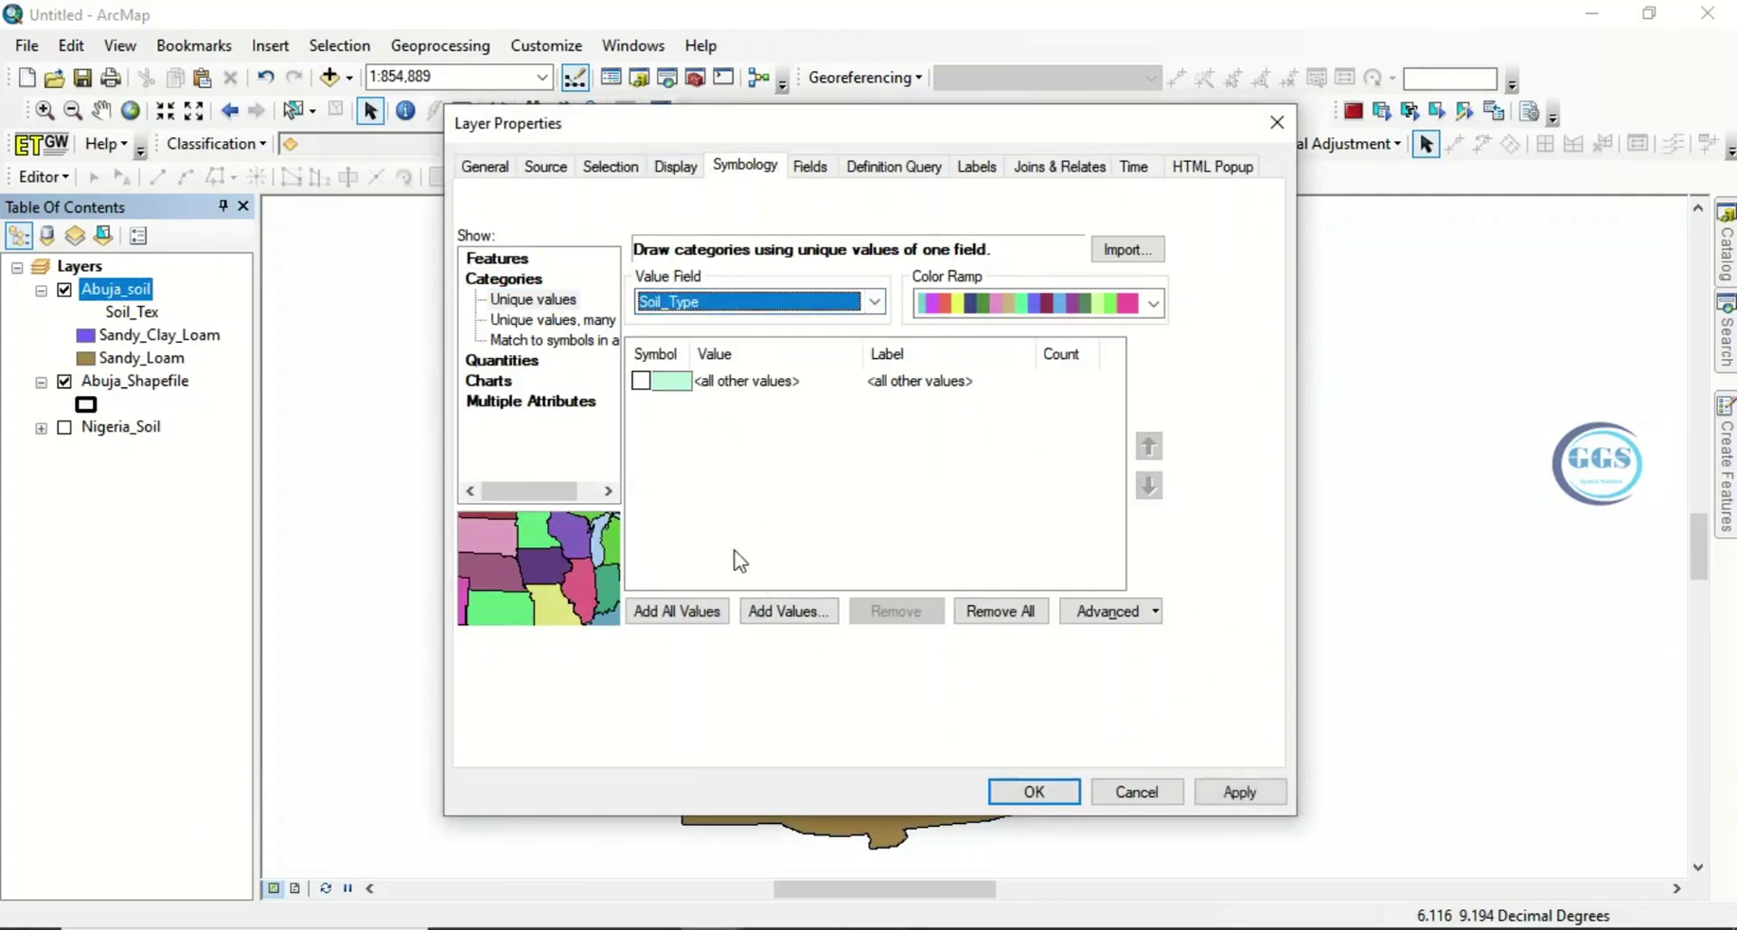
click(675, 612)
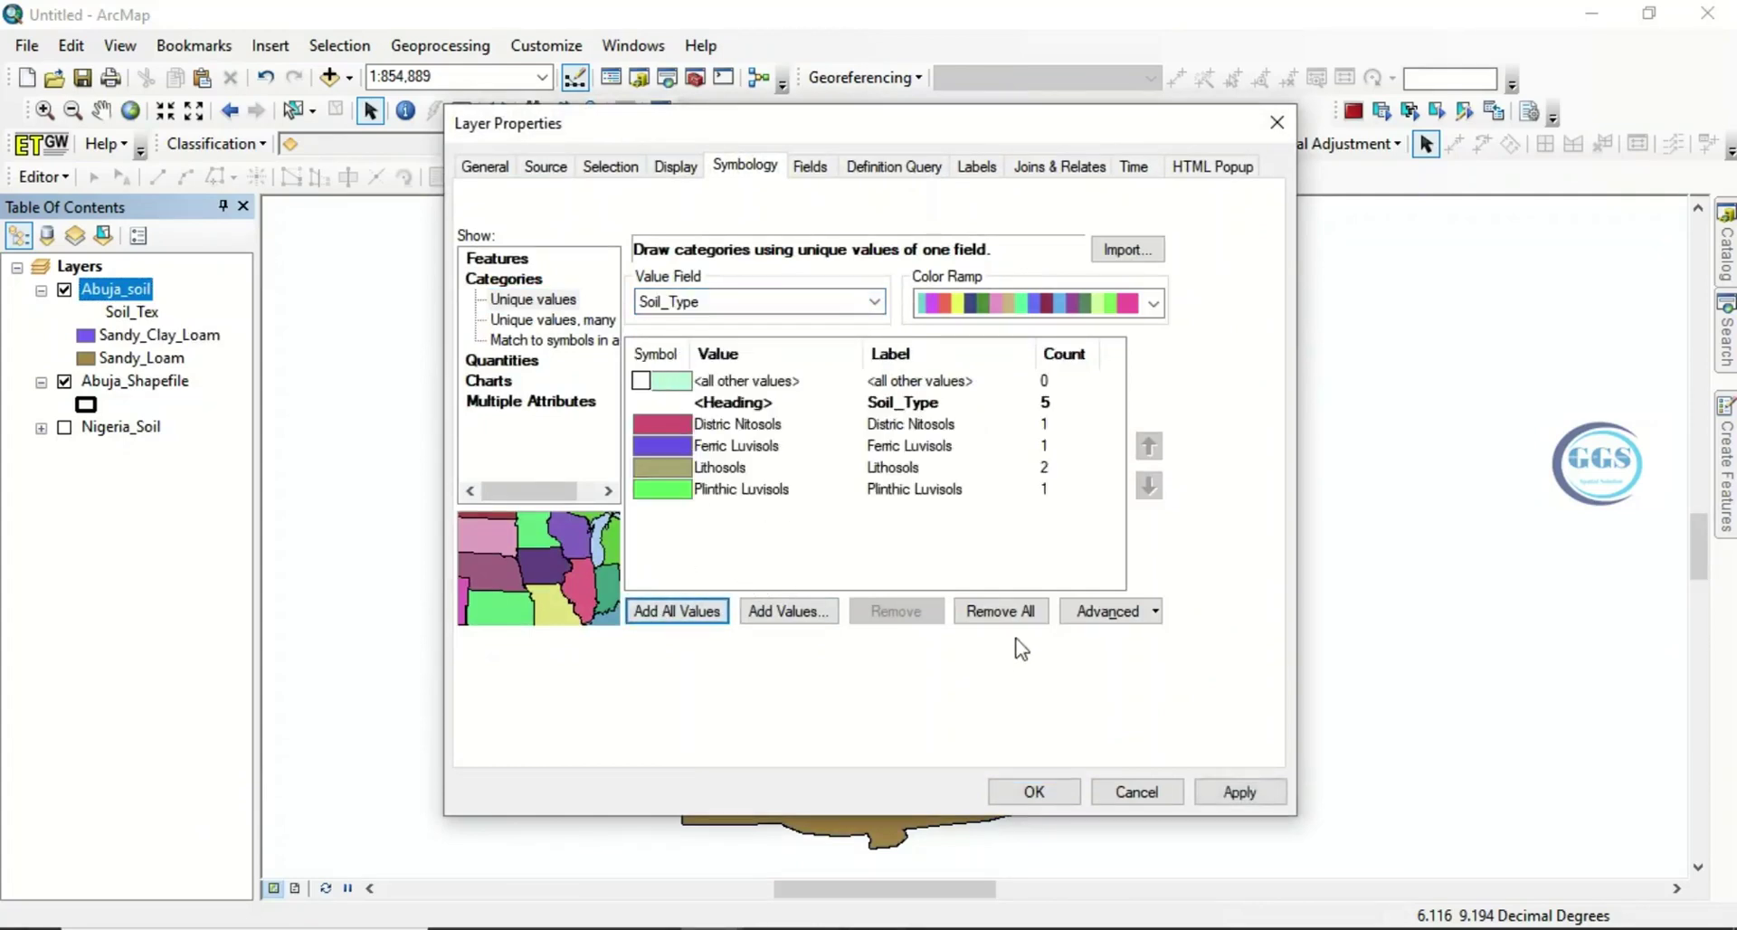
click(1028, 791)
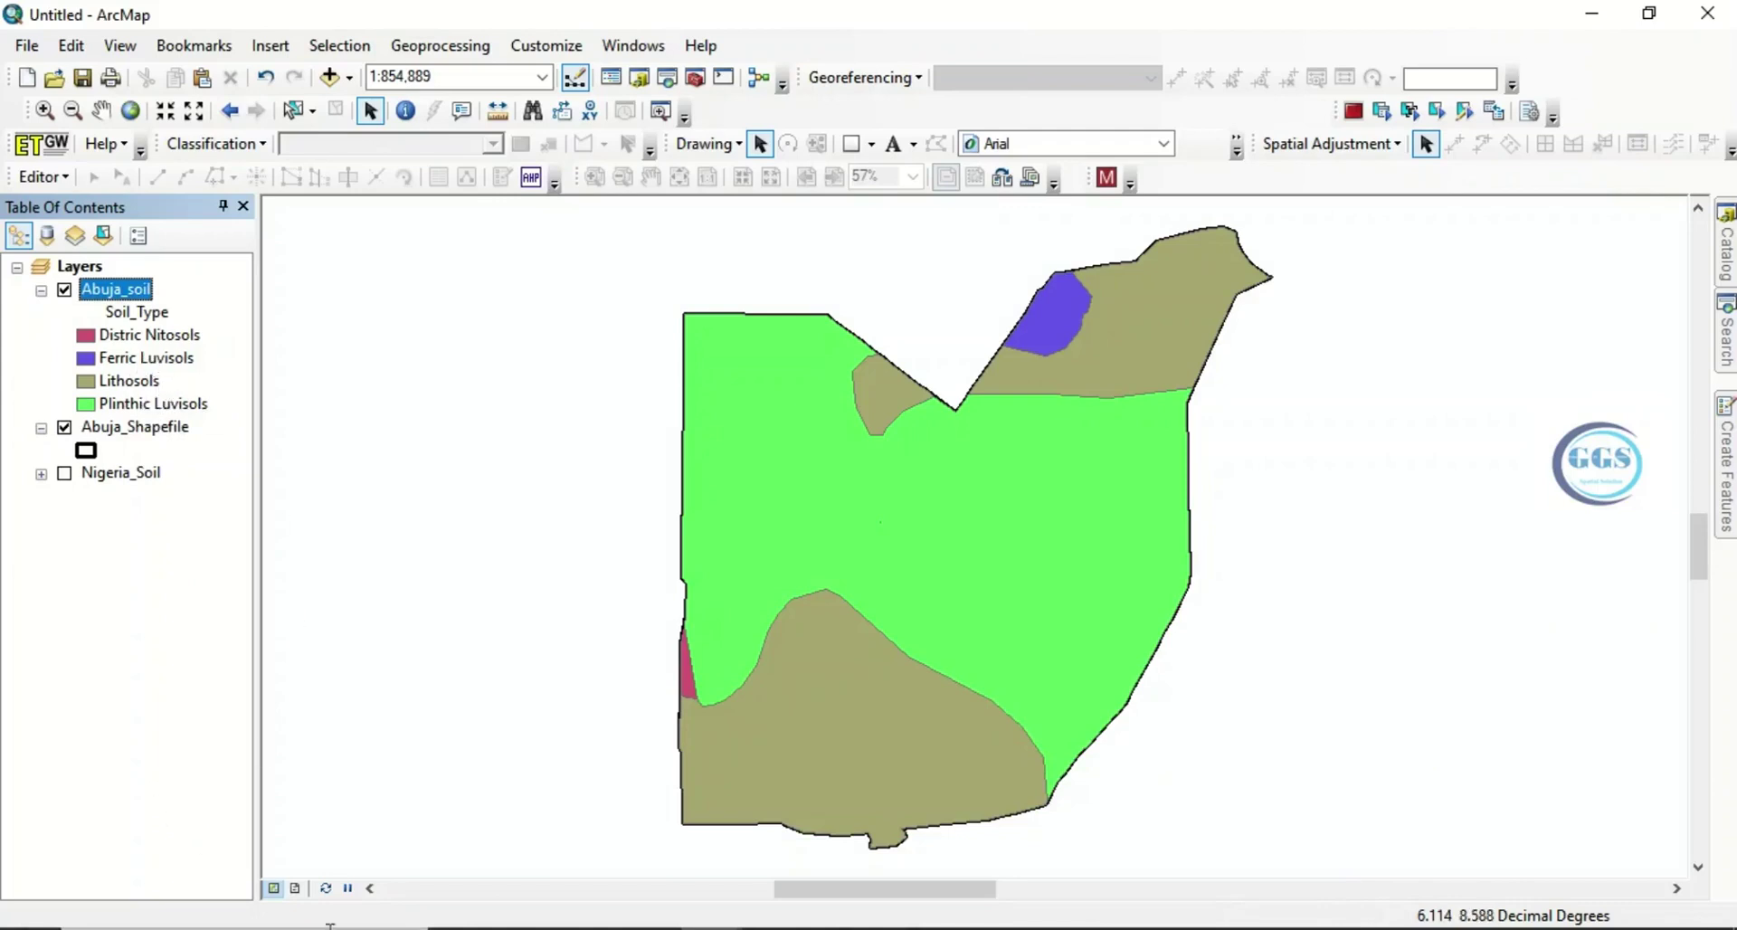
click(297, 889)
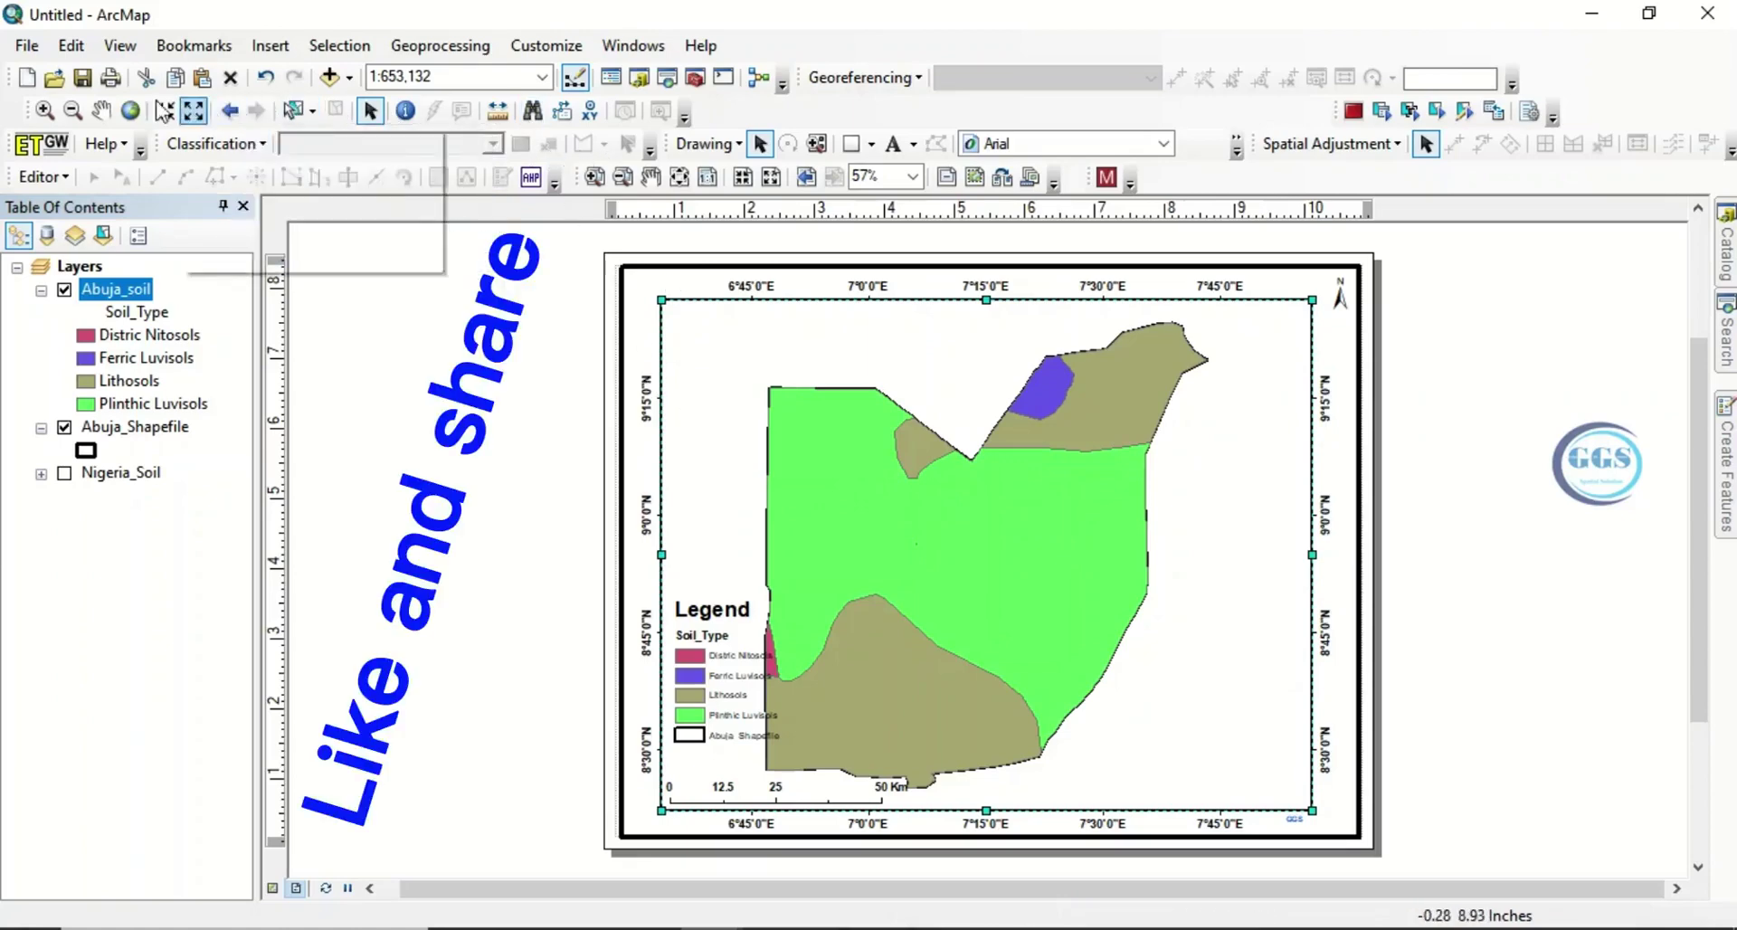
Pan the map right and up within the layout frame, then return to PowerPoint.
click(103, 110)
drag(1008, 570, 1070, 555)
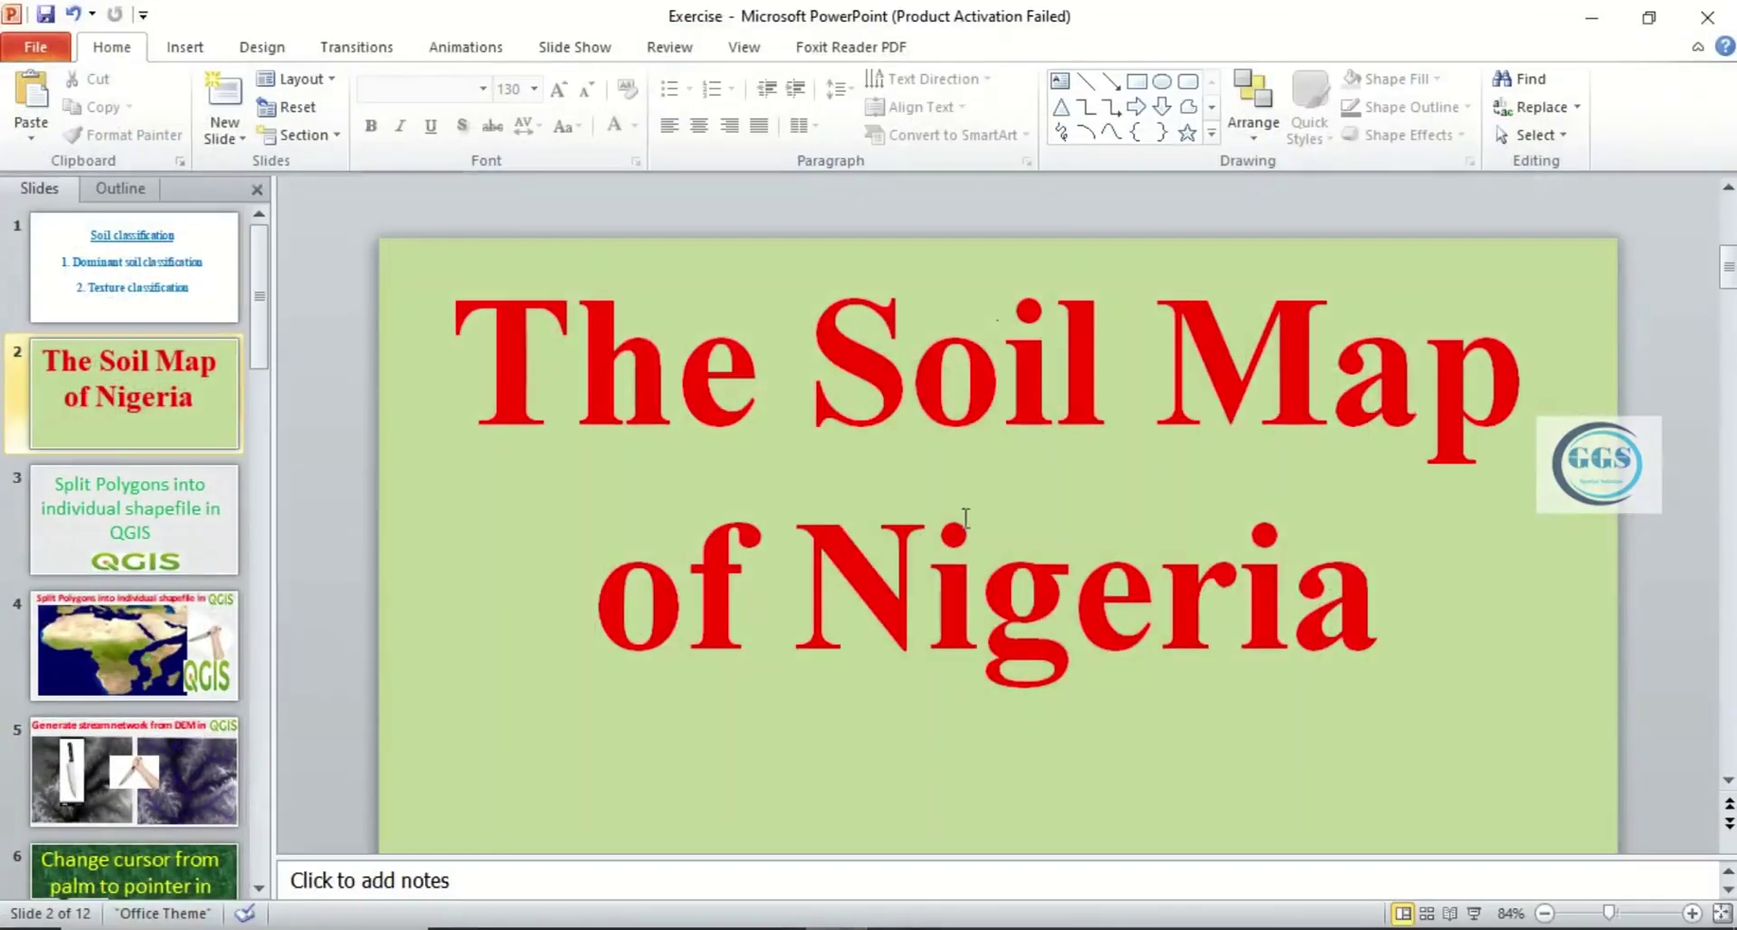
key(Page_Up)
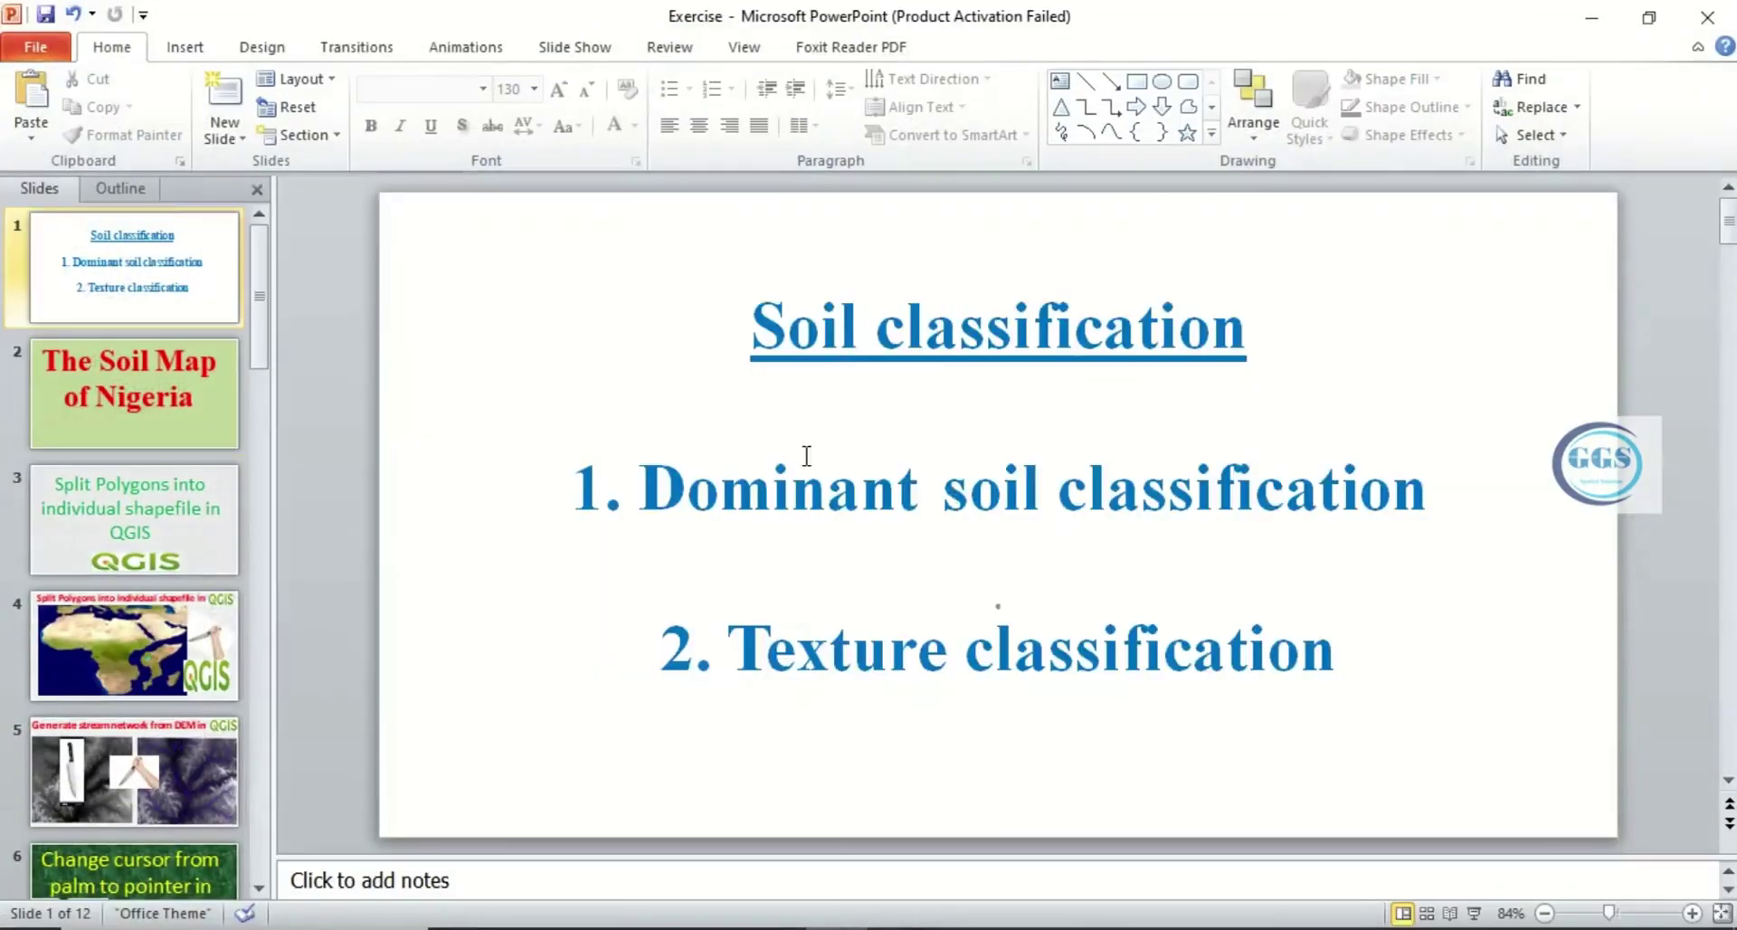